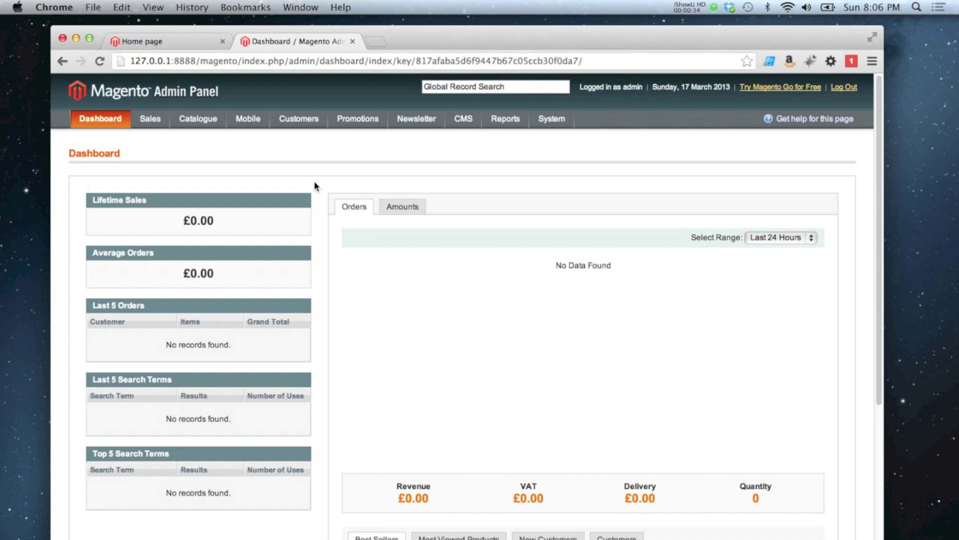
Open the Manage Products list from the Catalogue menu
mouse_move(204, 126)
left_click(204, 137)
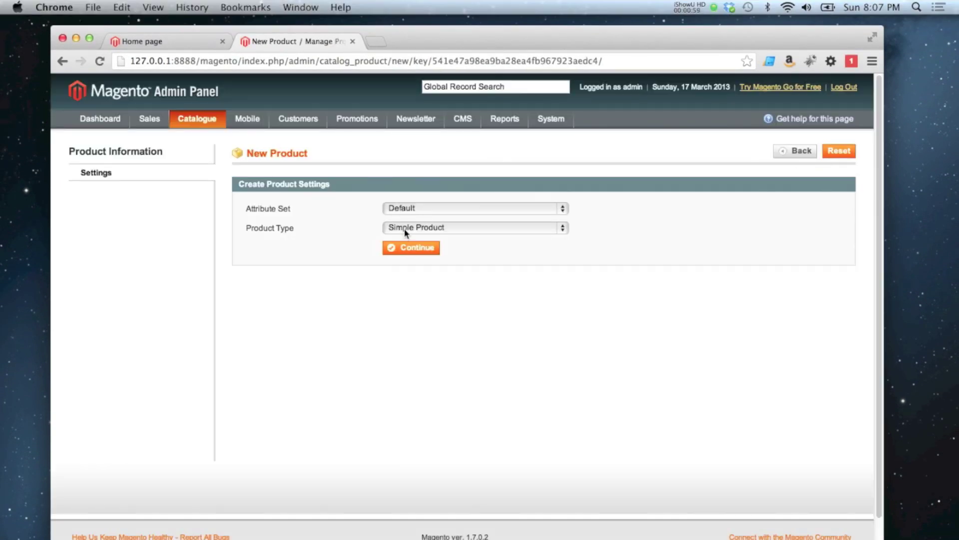
Choose Bundle Product as the product type and continue to the blank product form
left_click(404, 229)
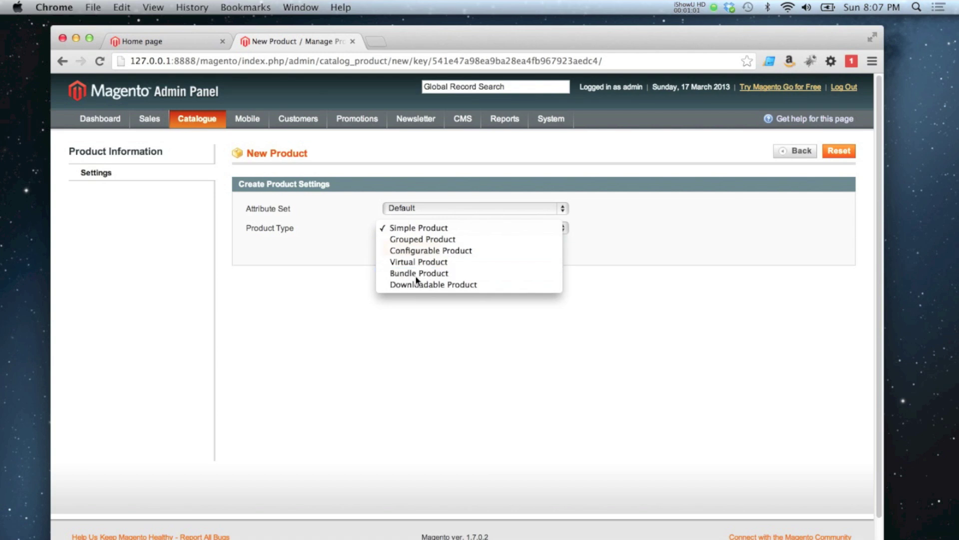
left_click(415, 277)
left_click(409, 254)
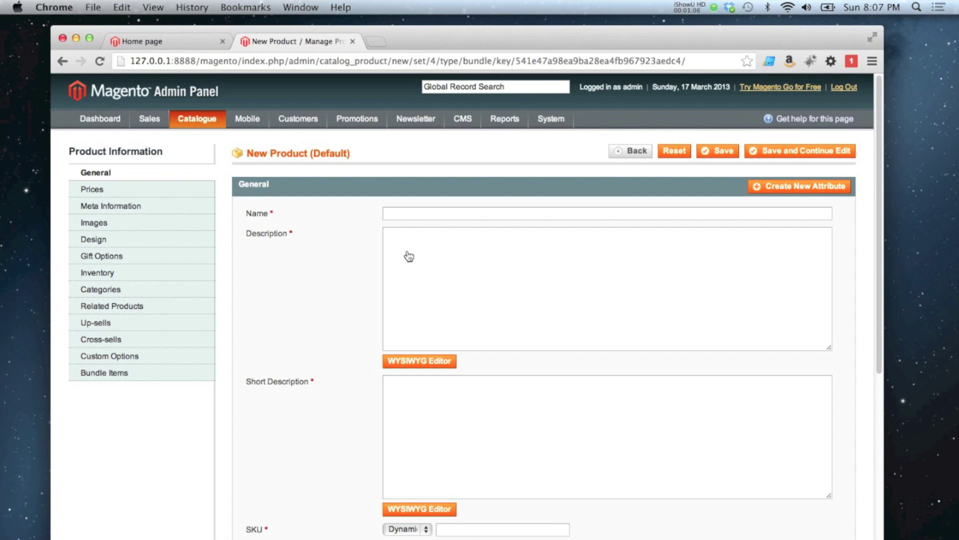
Name the product 'Super Nintendo Entertainment System Bundle' and copy that text into both descriptions
left_click(401, 214)
type("Super Nintendo Entertainment System ")
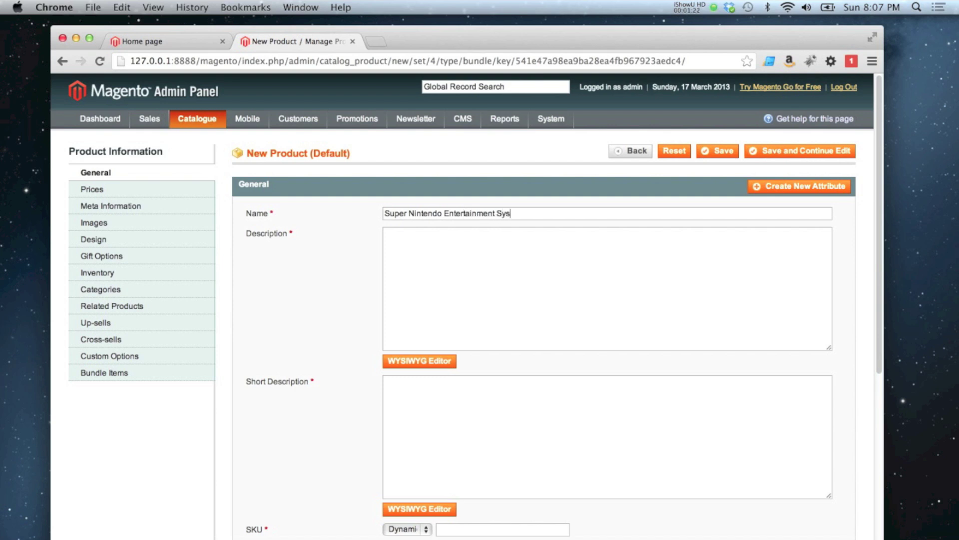
type("Bundle")
left_click_drag(566, 216, 360, 204)
key("super+c")
left_click(409, 263)
key("super+v")
left_click(428, 413)
key("super+v")
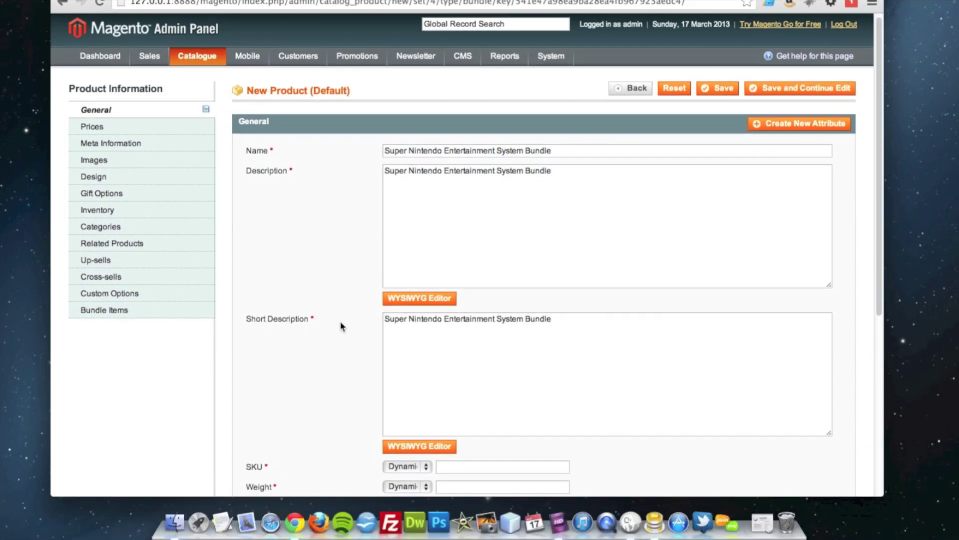
Leave the SKU type as Dynamic
scroll(335, 318, "down", 2)
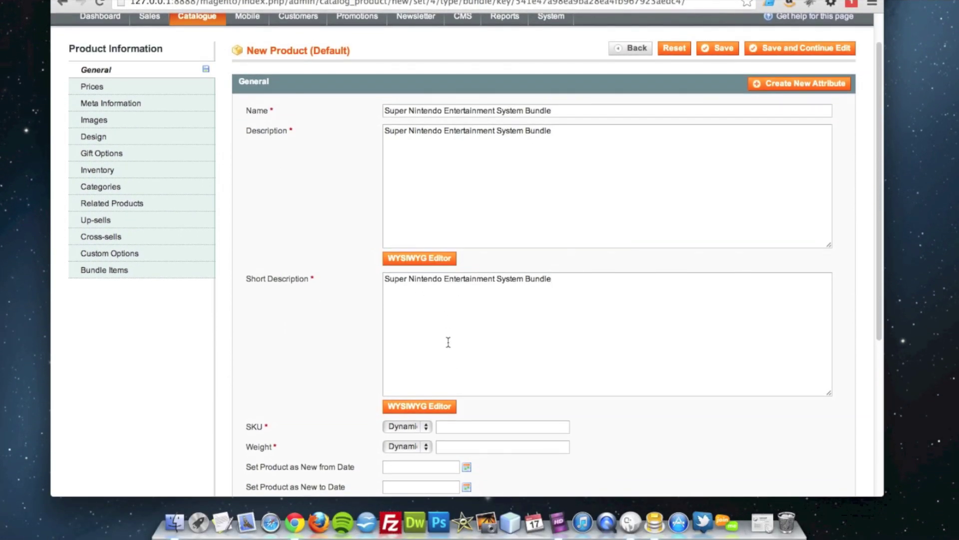
scroll(455, 352, "down", 3)
scroll(354, 353, "down", 1)
scroll(353, 351, "down", 3)
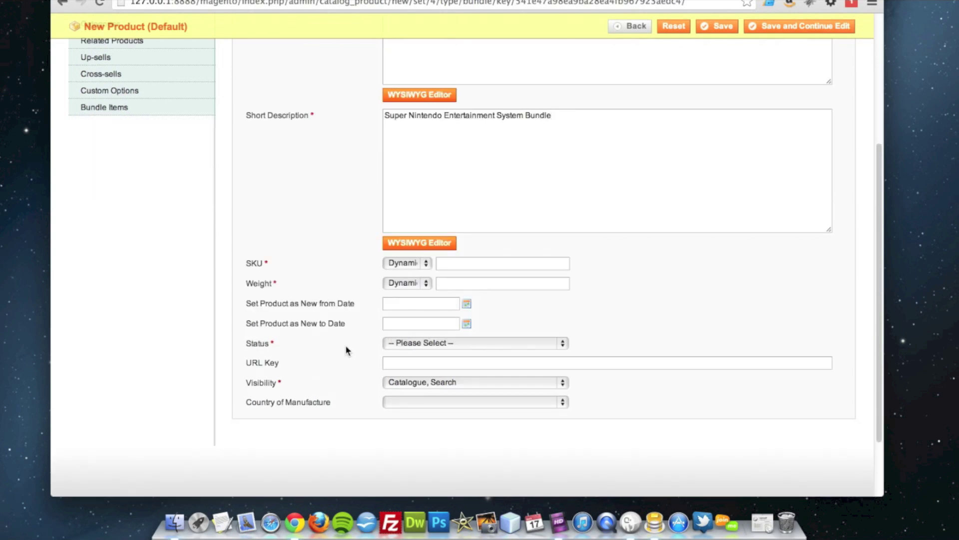
left_click(409, 263)
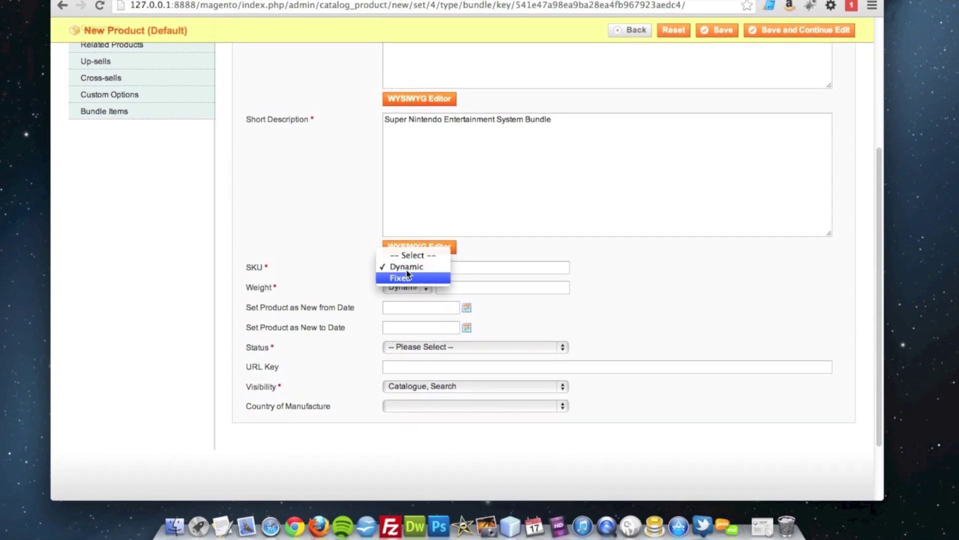
left_click(414, 265)
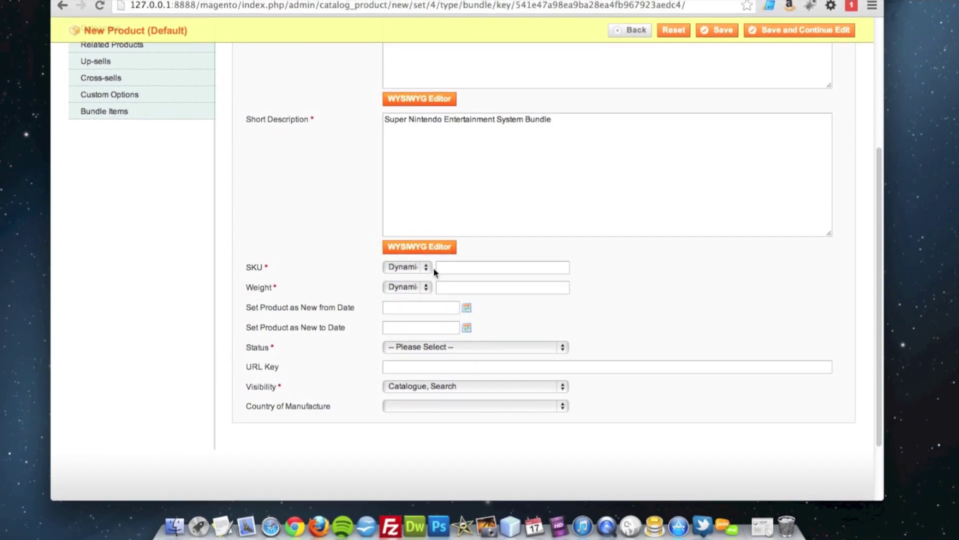
left_click(452, 266)
Keep the weight type Dynamic, discarding a trial fixed weight of 400
left_click(401, 287)
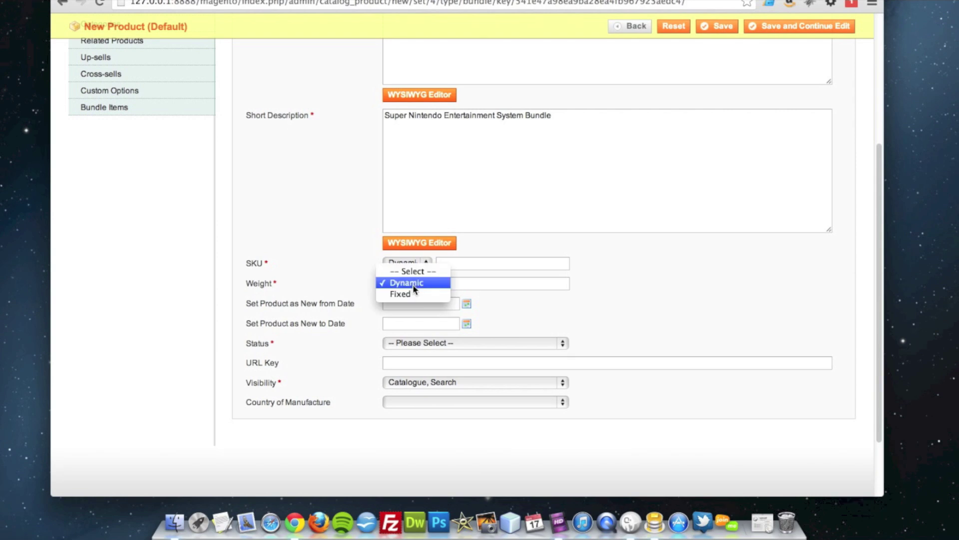
left_click(407, 281)
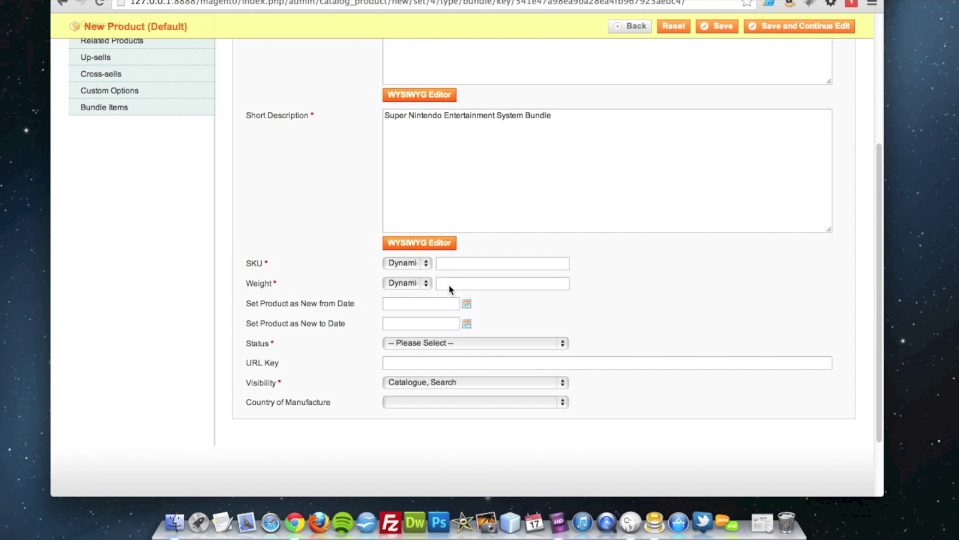
left_click(426, 283)
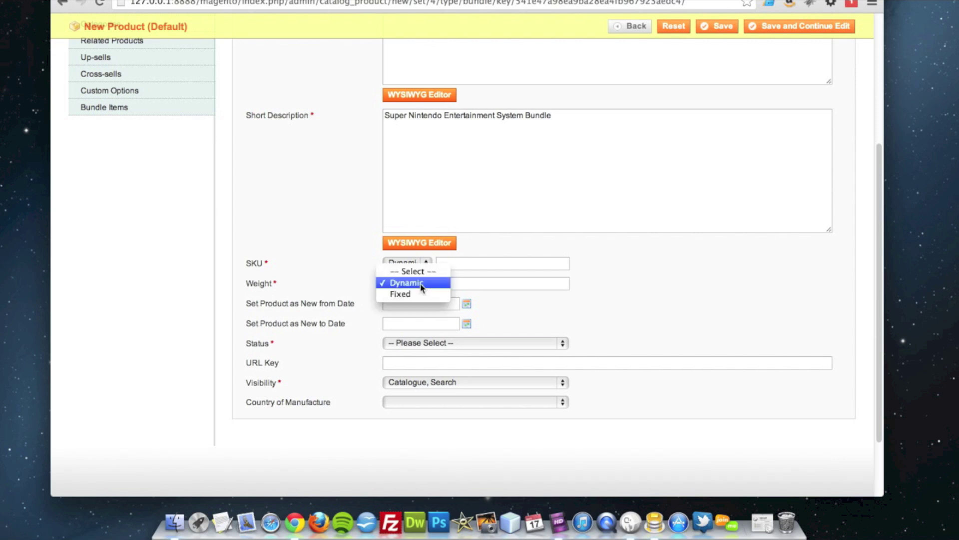
left_click(413, 293)
left_click(448, 283)
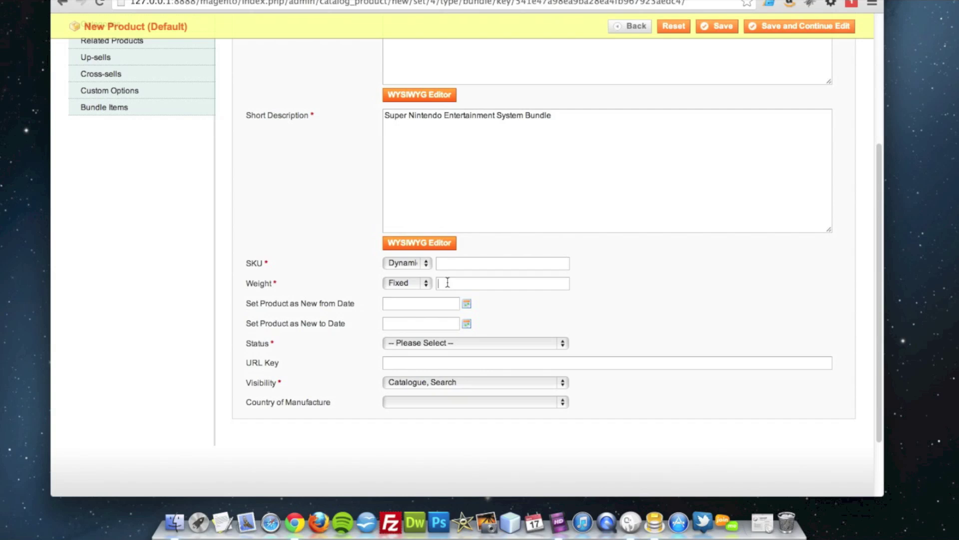
type("400")
key("super+a")
key("BackSpace")
left_click(399, 283)
left_click(403, 272)
Set the product status to Enabled
left_click(393, 344)
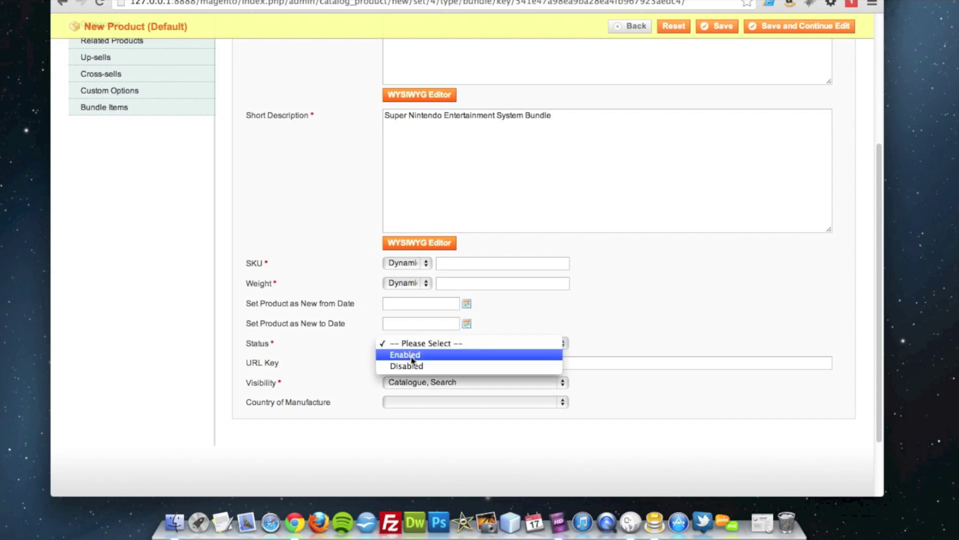
left_click(413, 356)
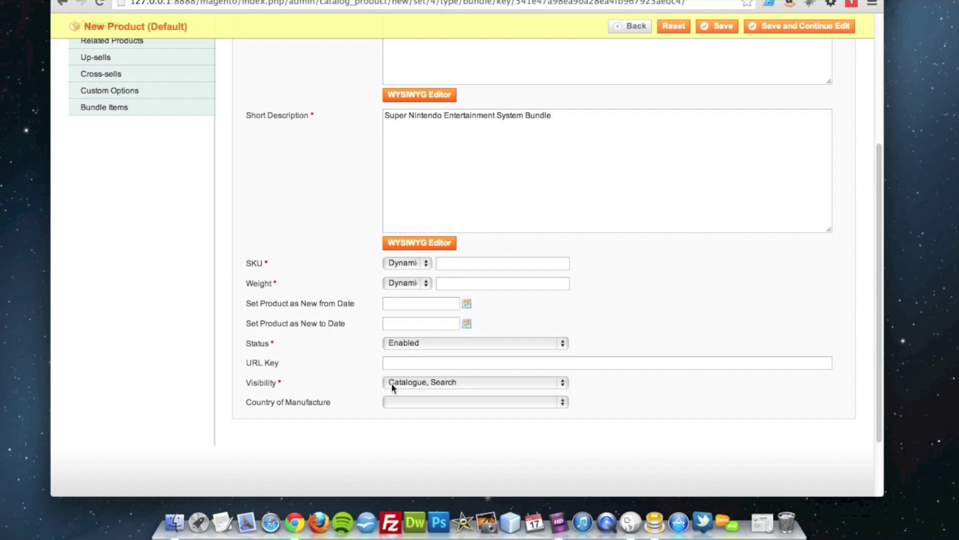
scroll(264, 376, "up", 1)
scroll(263, 375, "up", 5)
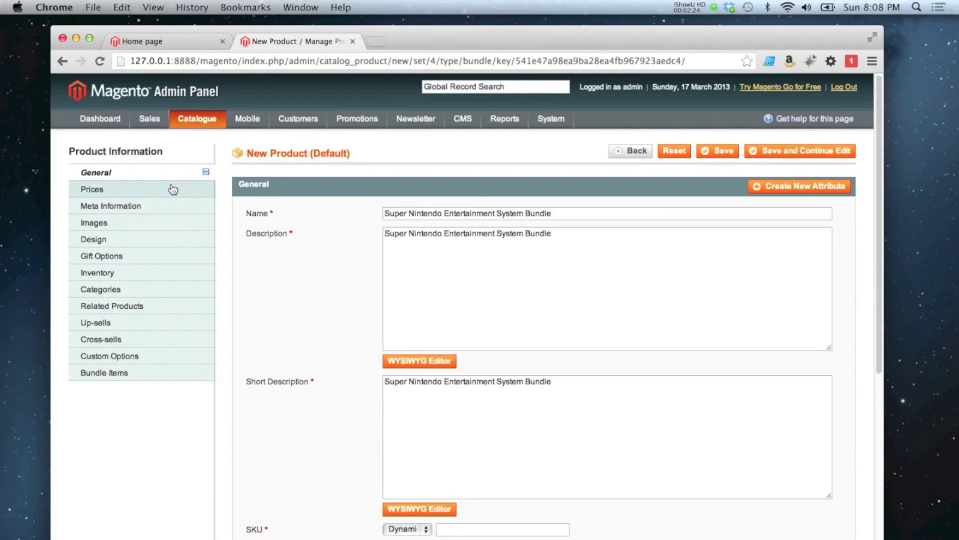
Set the bundle's price type to Dynamic, discarding a trial fixed price of 50
left_click(173, 190)
left_click(418, 217)
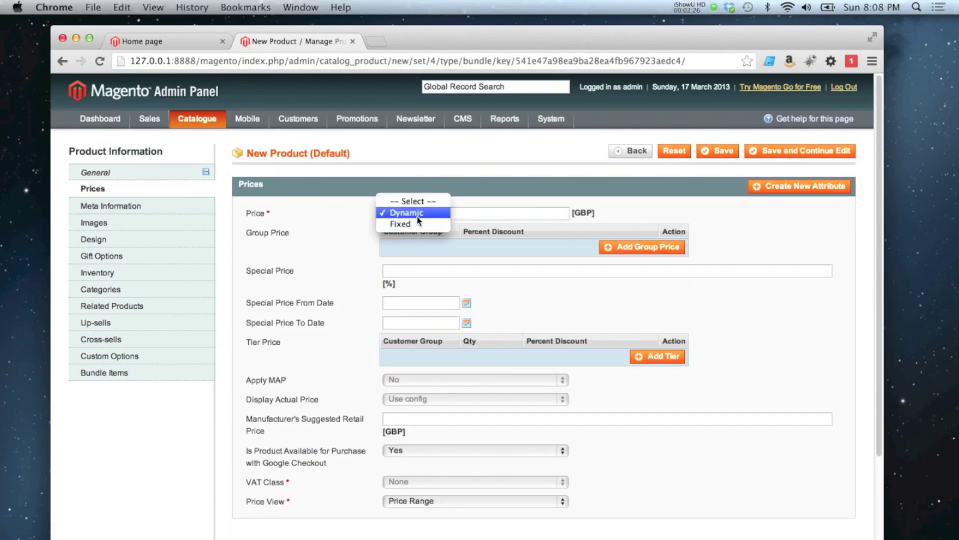
left_click(415, 212)
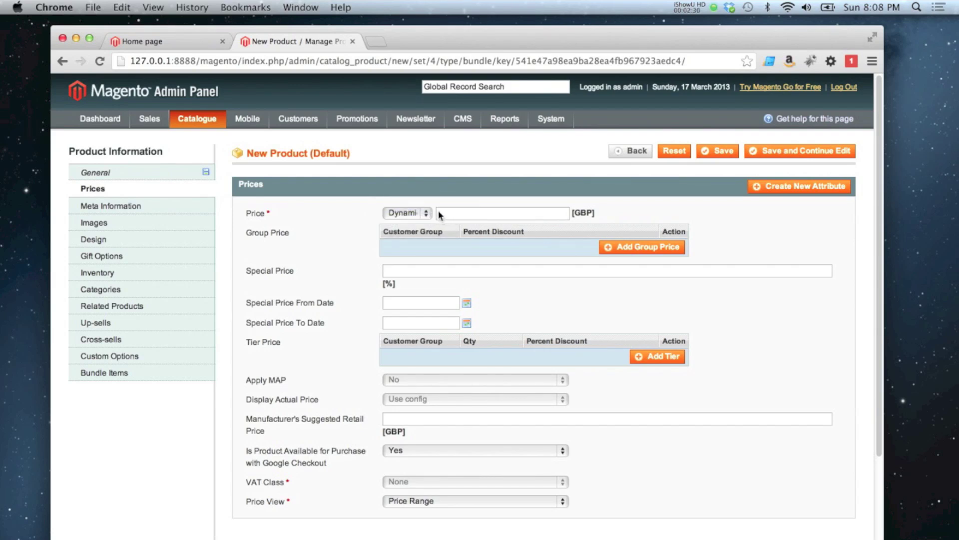
left_click(406, 212)
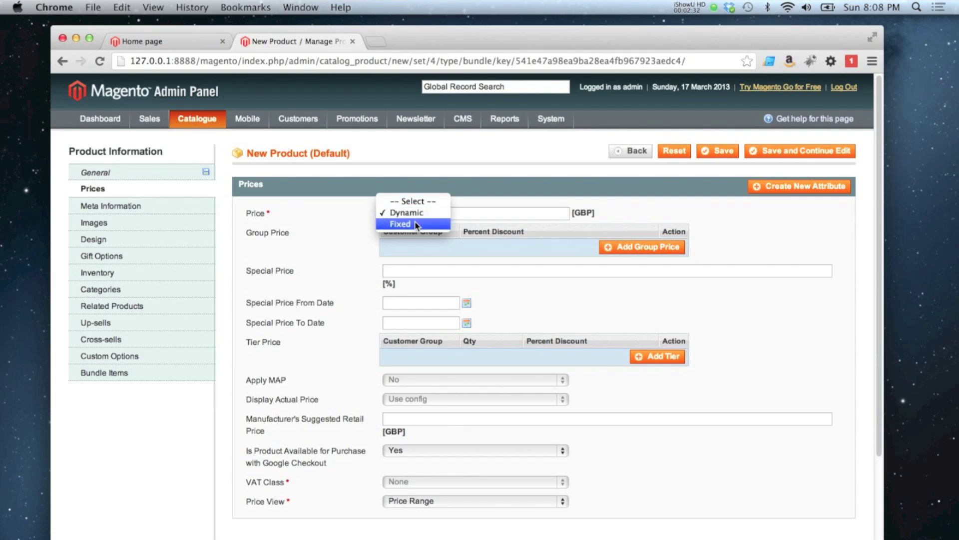
left_click(397, 223)
left_click(446, 212)
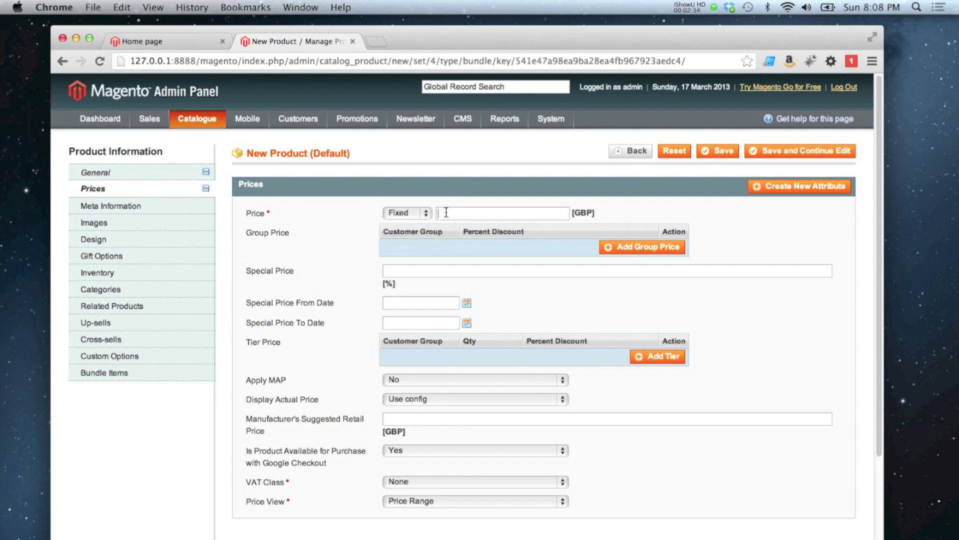
type("50")
key("super+a")
key("BackSpace")
left_click(419, 214)
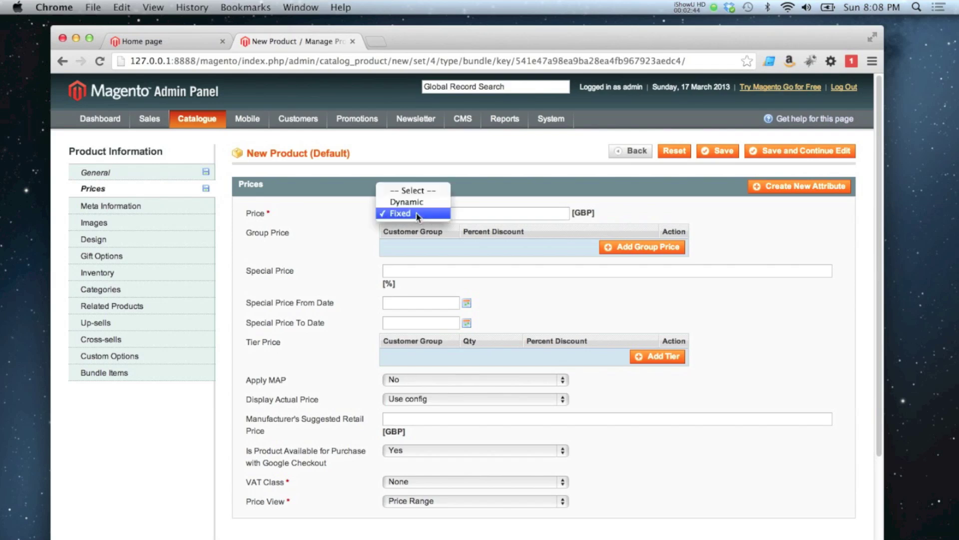
left_click(415, 207)
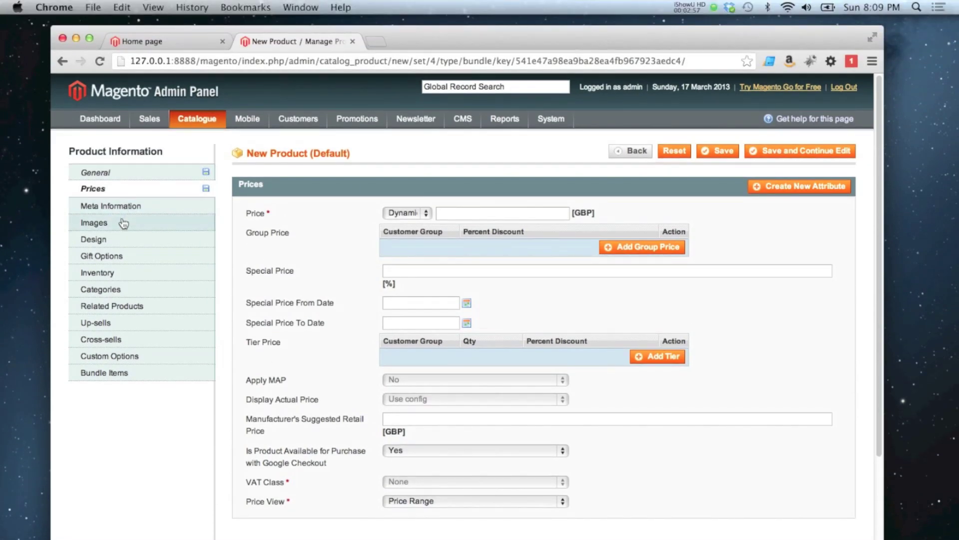
Upload snes.jpg as the base, small and thumbnail image, and tick Exclude
left_click(123, 223)
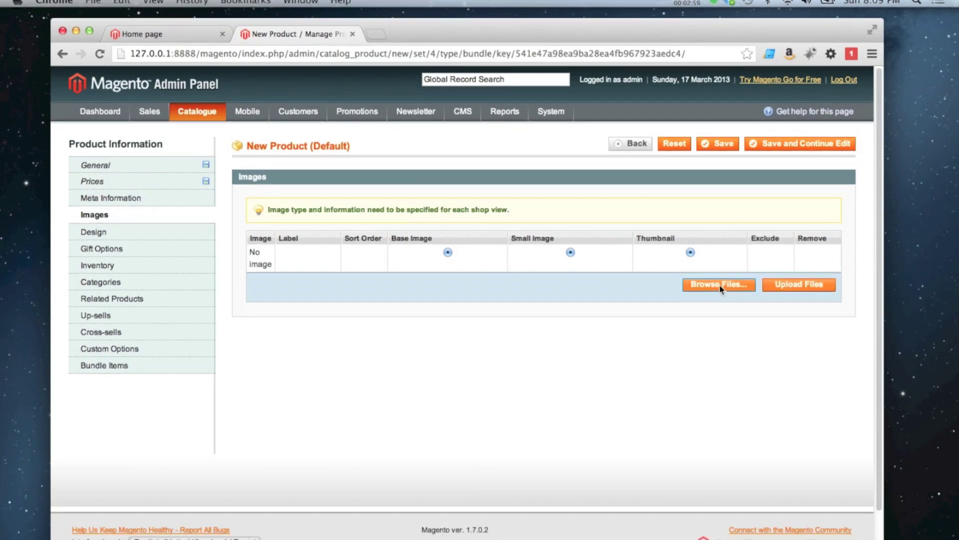
left_click(721, 286)
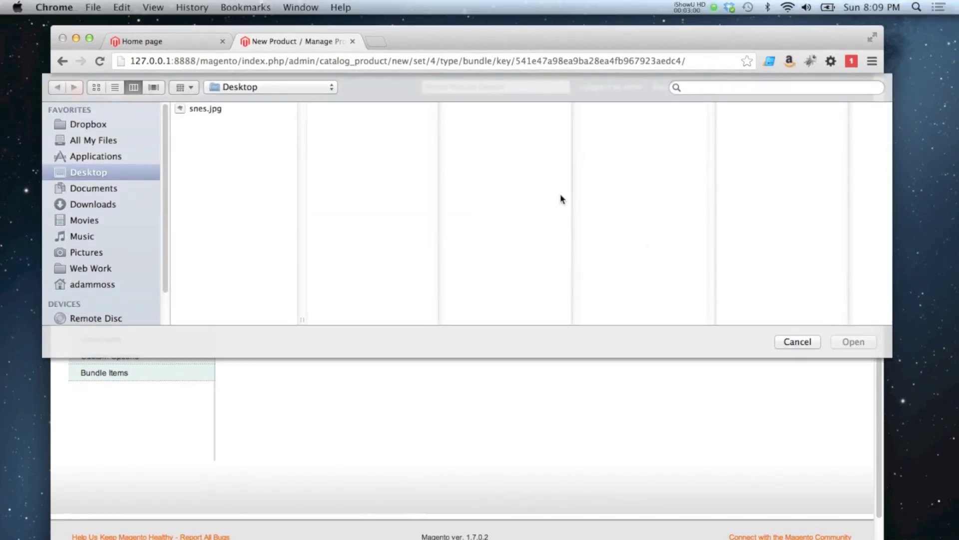
left_click(193, 105)
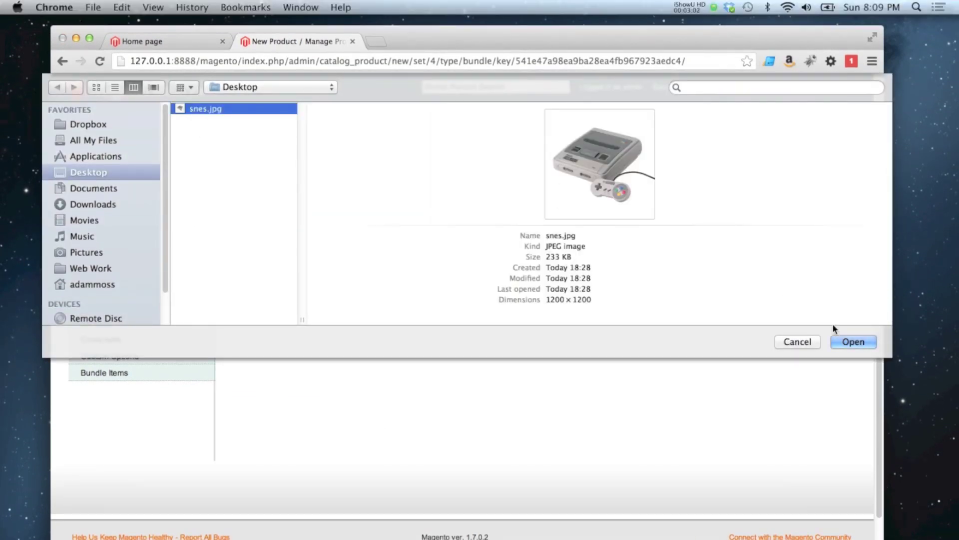
left_click(845, 340)
left_click(801, 238)
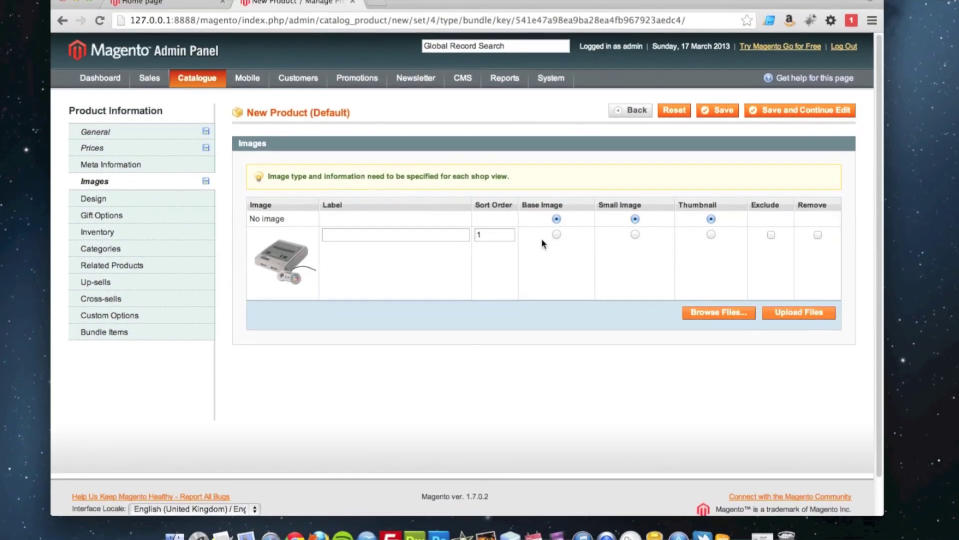
left_click(557, 234)
left_click(635, 235)
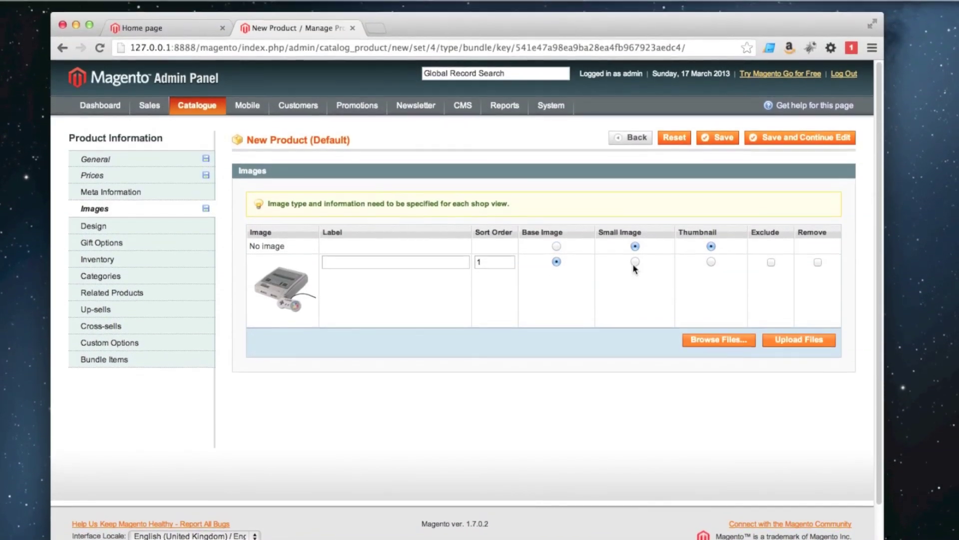
left_click(711, 266)
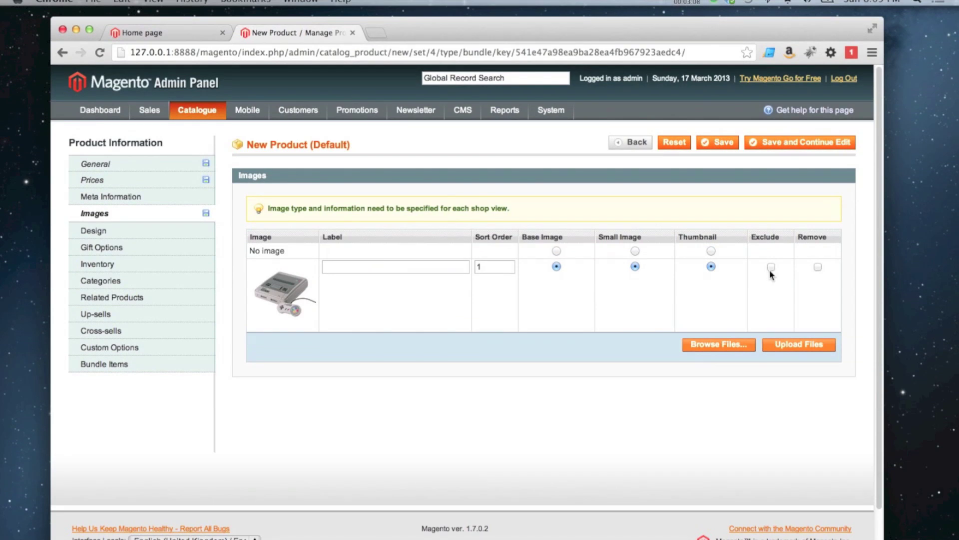
left_click(770, 267)
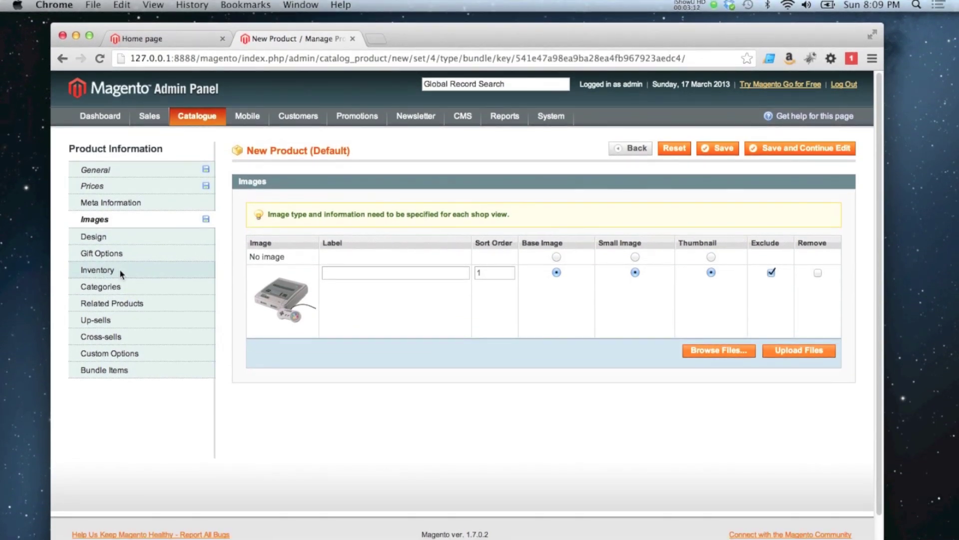
Set the bundle's stock availability to In Stock
left_click(119, 269)
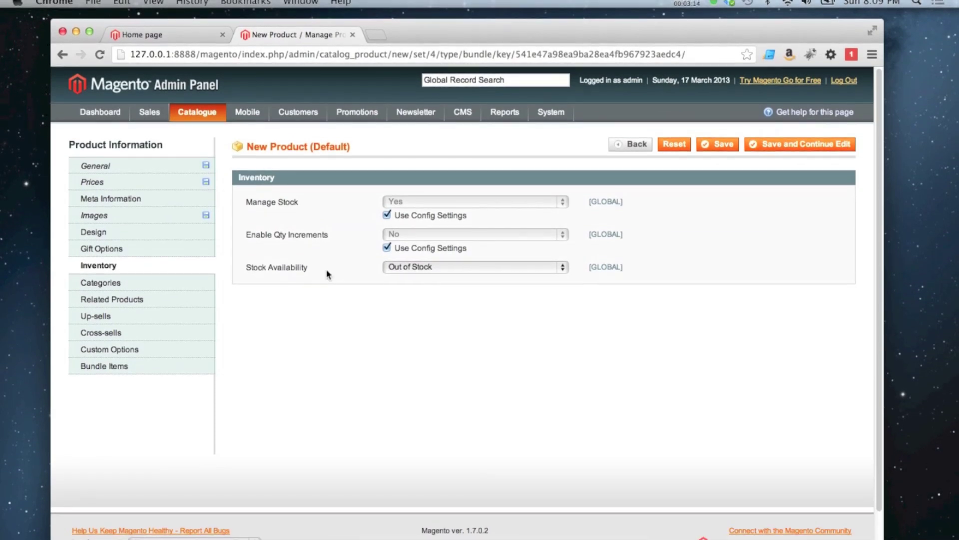
left_click(400, 266)
left_click(403, 258)
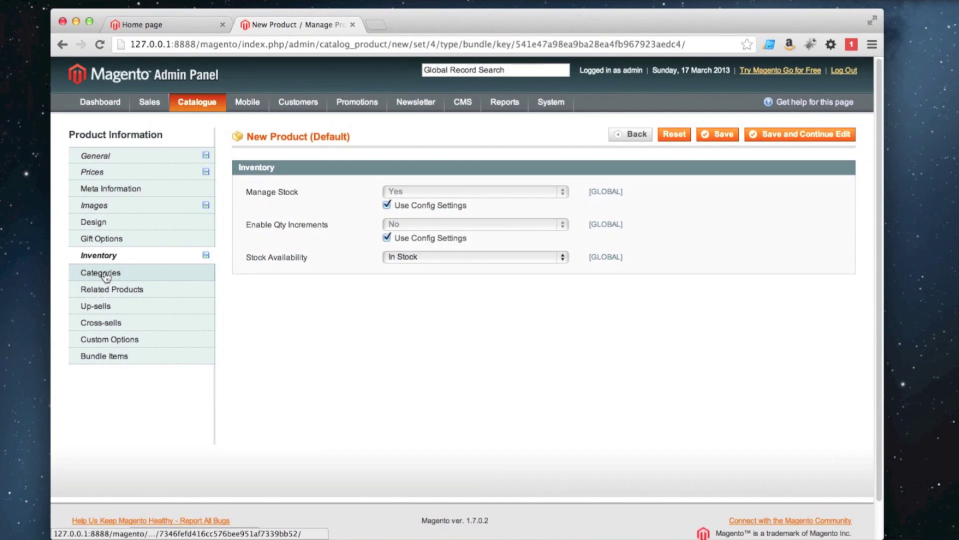
Assign the bundle to the Video Games › Consoles category
left_click(105, 277)
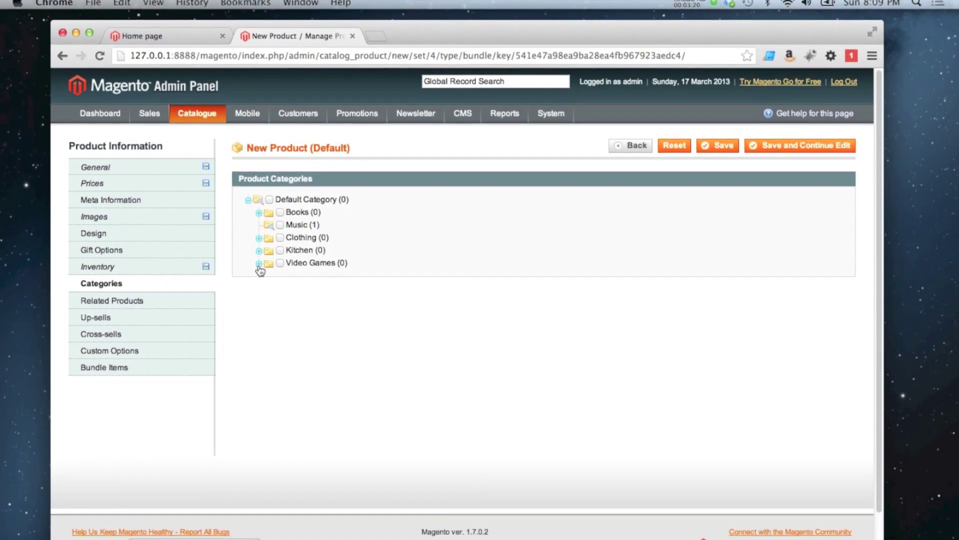
left_click(259, 265)
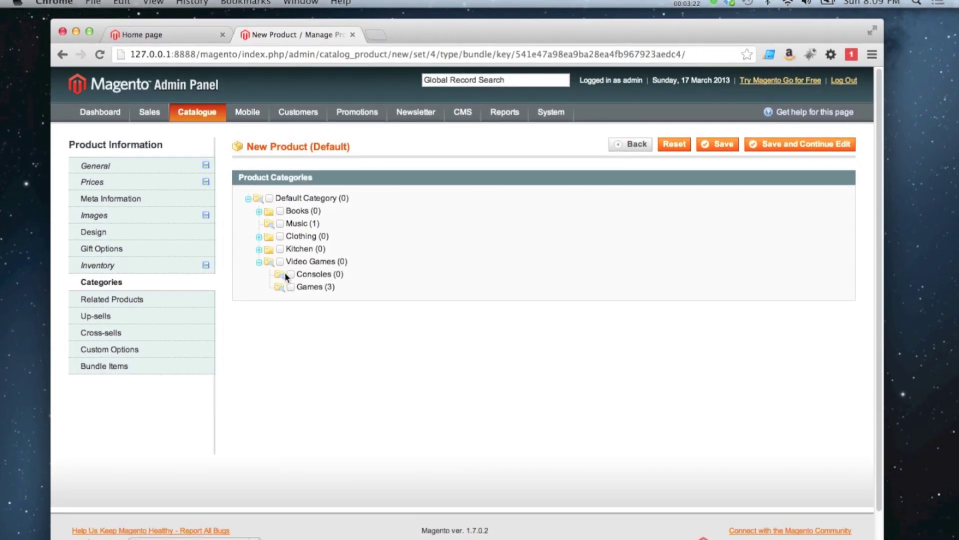
left_click(290, 275)
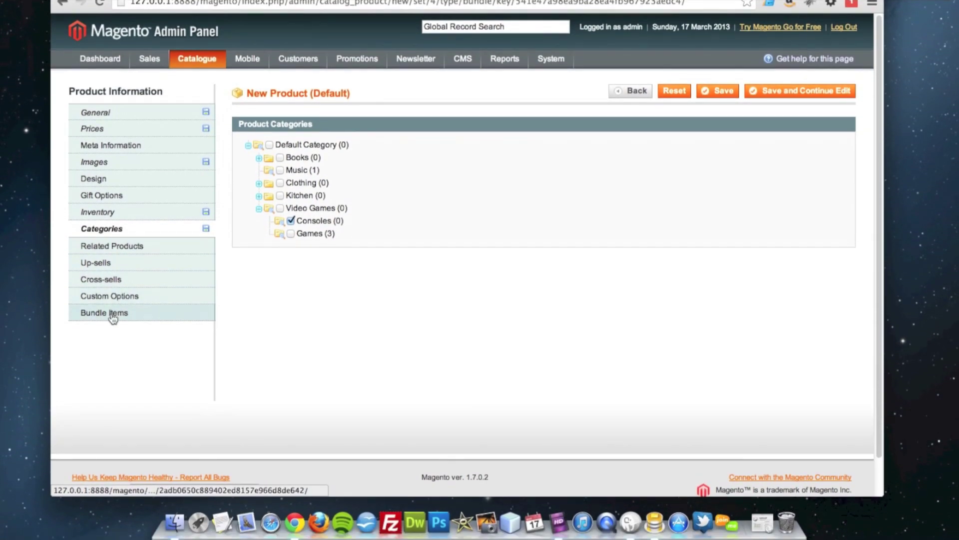
left_click(117, 319)
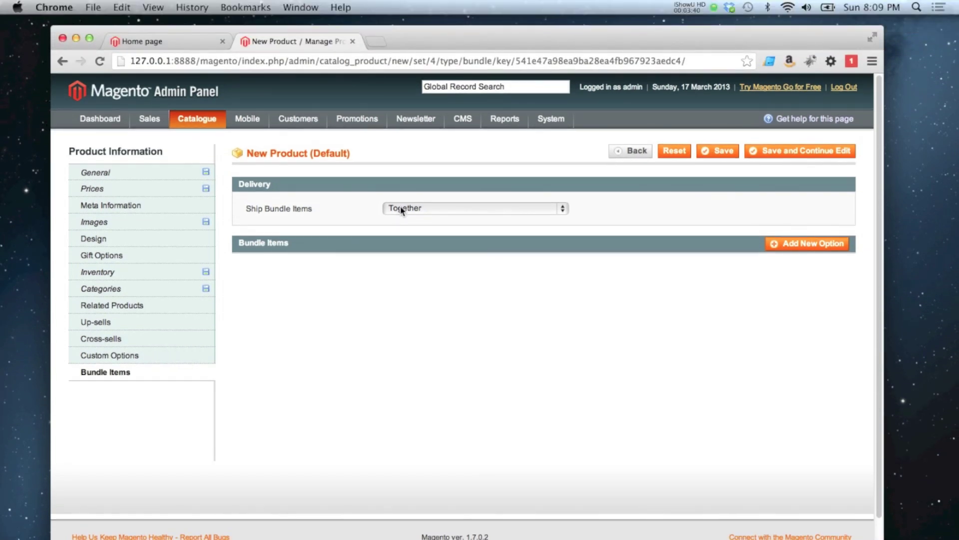
Leave Ship Bundle Items as Together and add a 'Console' option at position 1
left_click(402, 210)
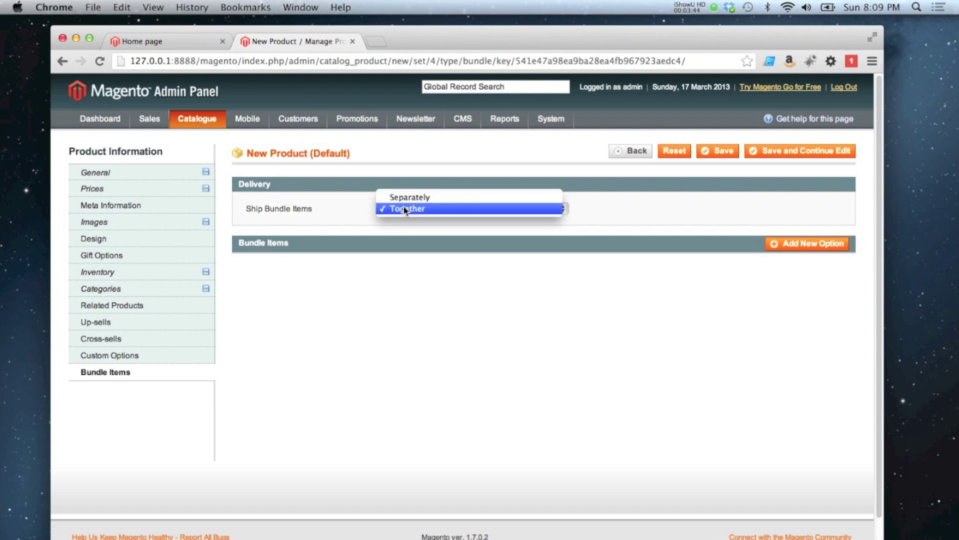
left_click(582, 210)
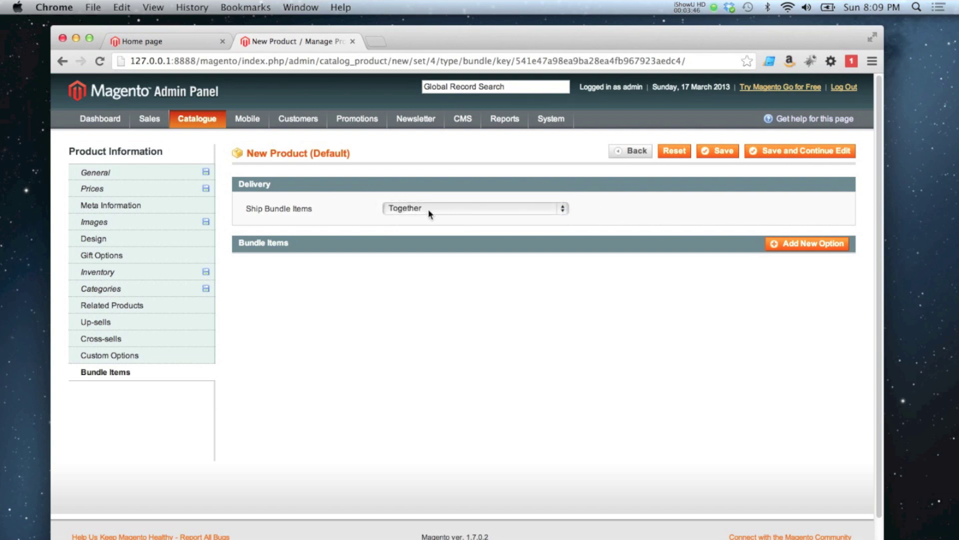
left_click(402, 214)
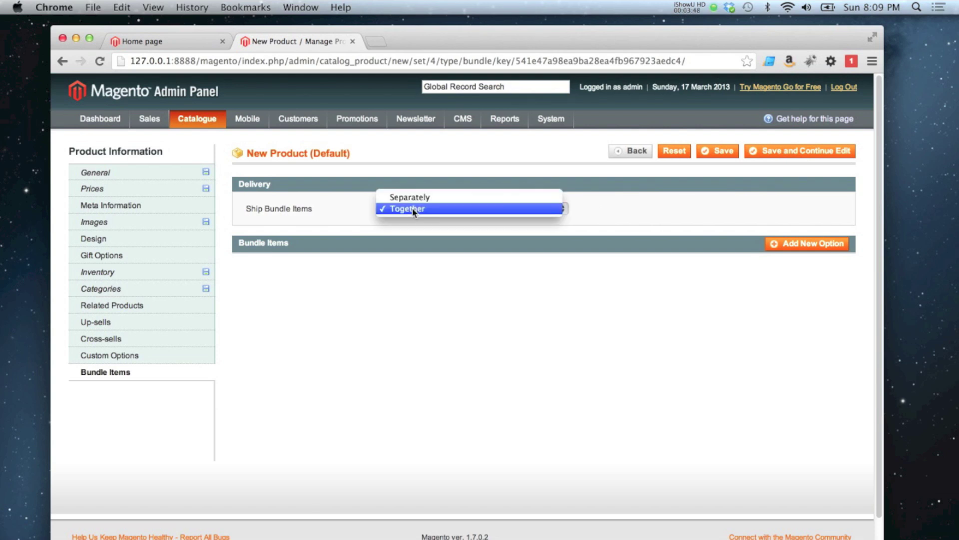
left_click(608, 214)
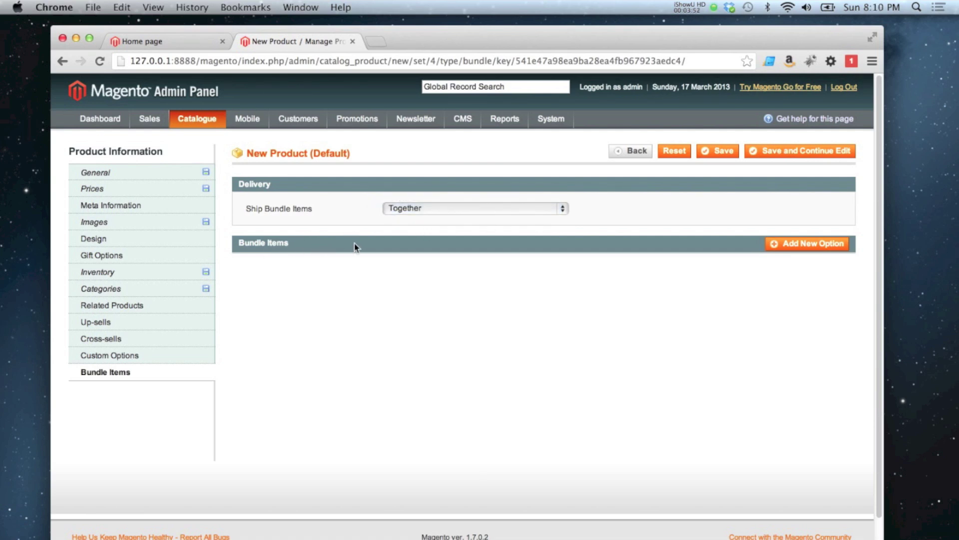
left_click(806, 245)
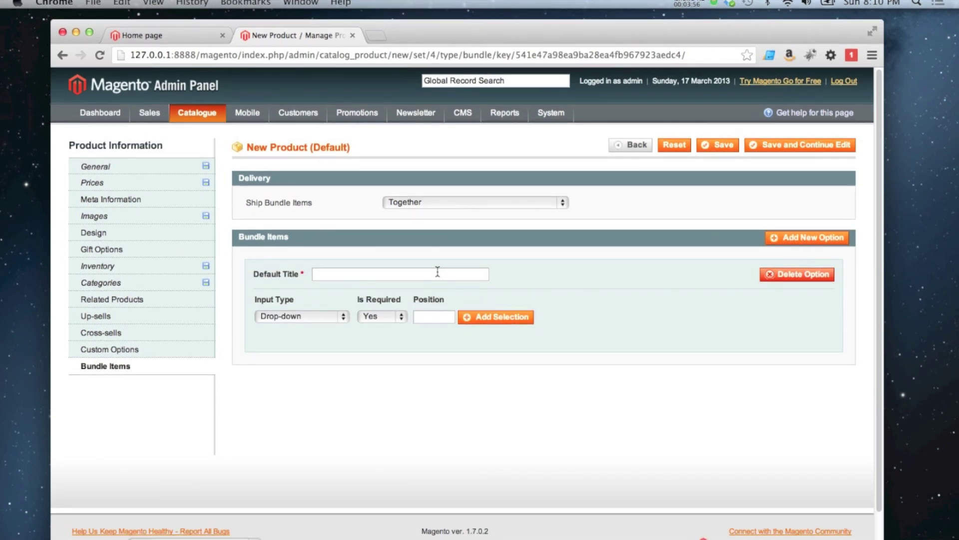
type("Console")
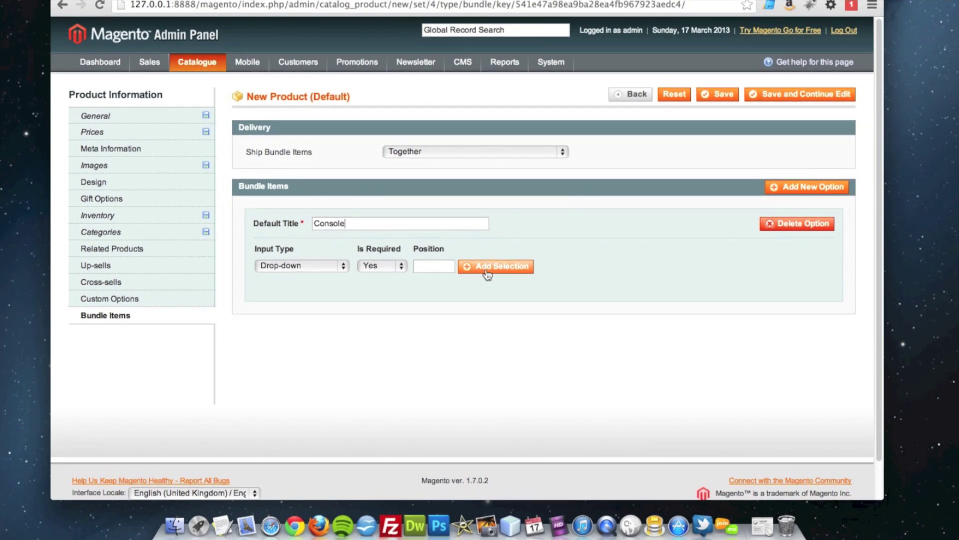
left_click(441, 270)
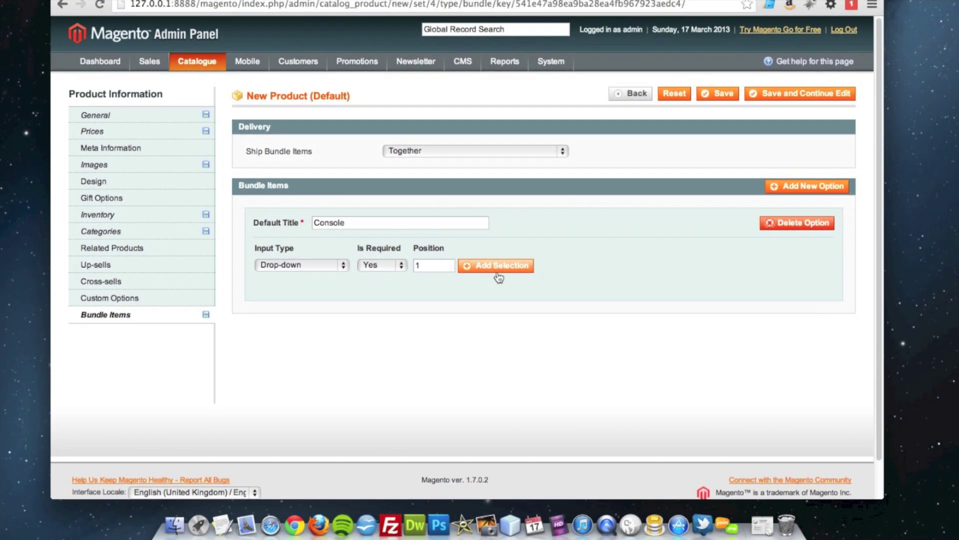
Add the SNES console to the Console option as default, with User Defined Qty No
left_click(498, 277)
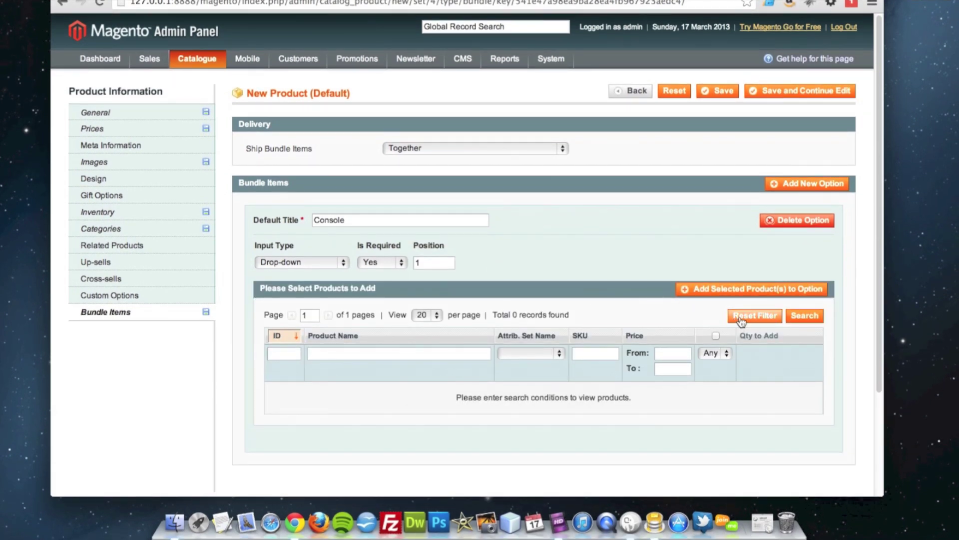
left_click(744, 319)
scroll(750, 320, "down", 3)
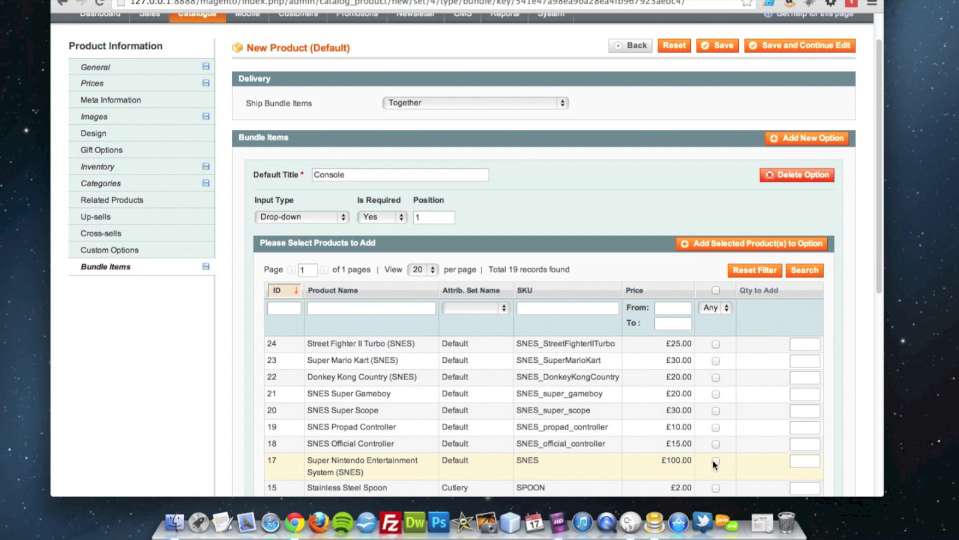
scroll(758, 258, "up", 1)
left_click(757, 251)
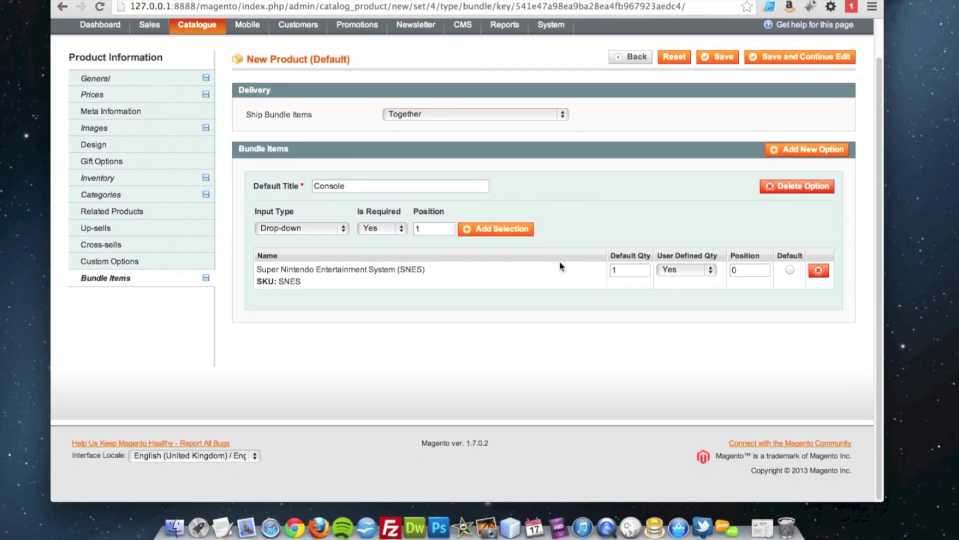
left_click(790, 274)
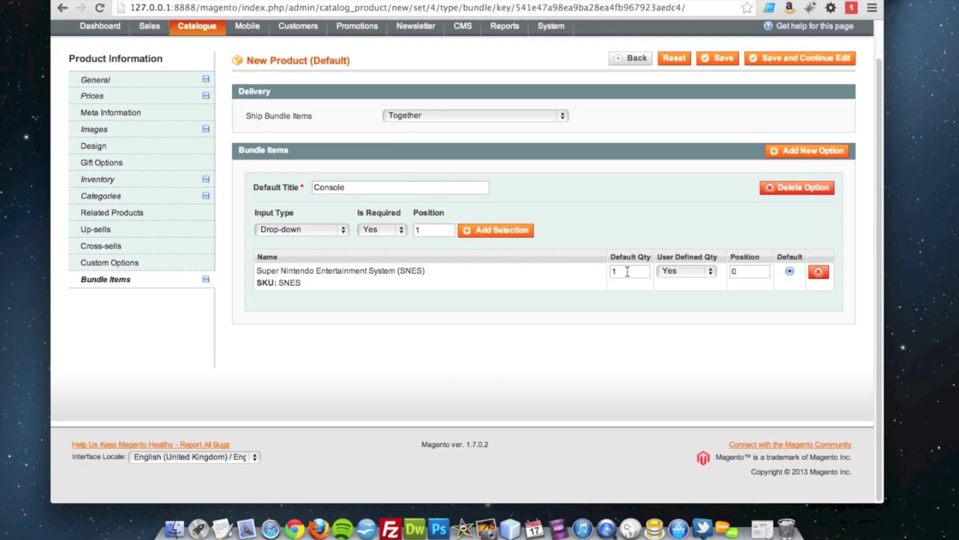
left_click(668, 269)
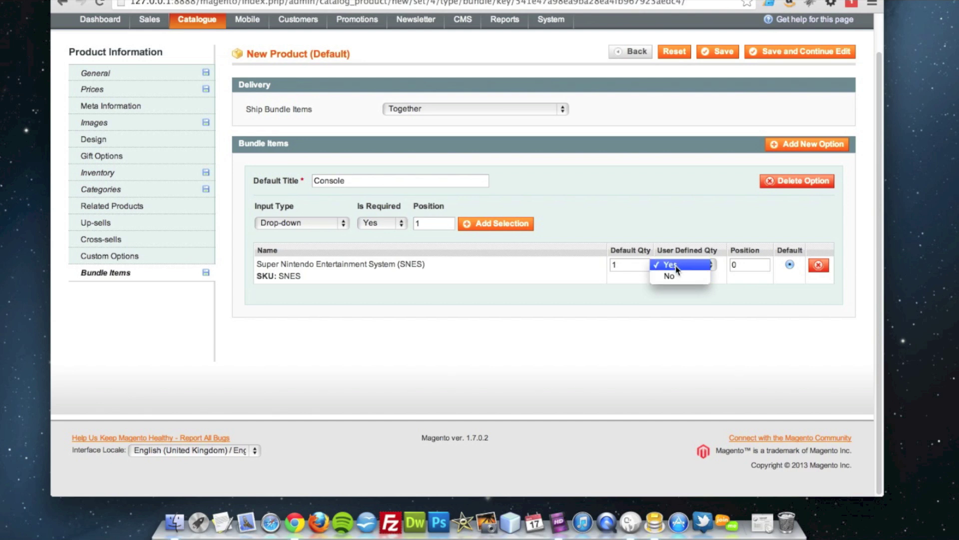
left_click(677, 275)
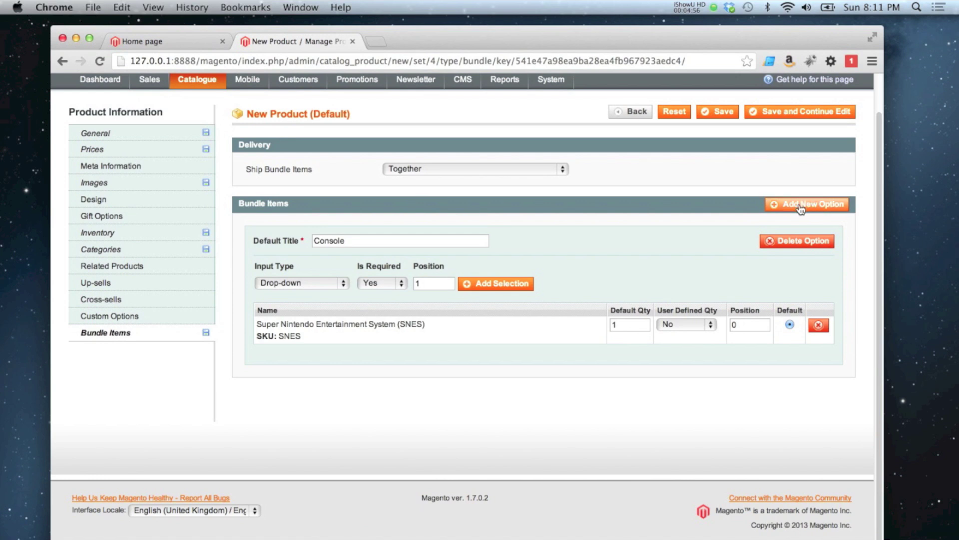
Add a 'Choose Controller' option with Radio Buttons, not required, at position 2
left_click(801, 207)
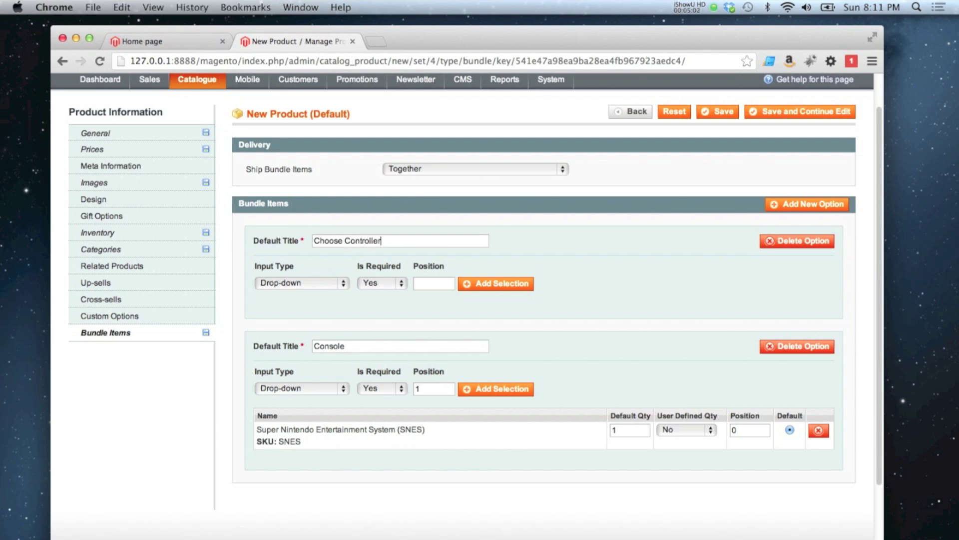
left_click(314, 281)
left_click(295, 294)
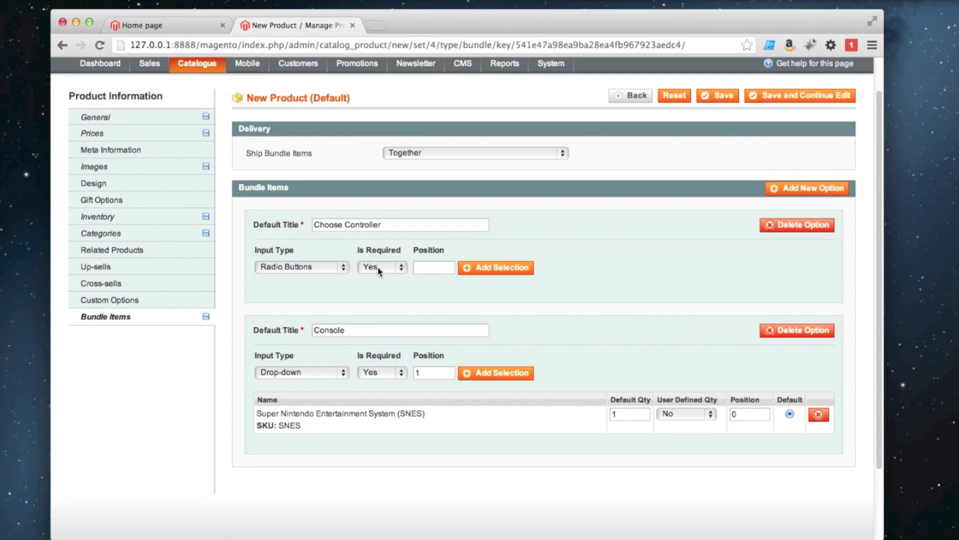
left_click(377, 269)
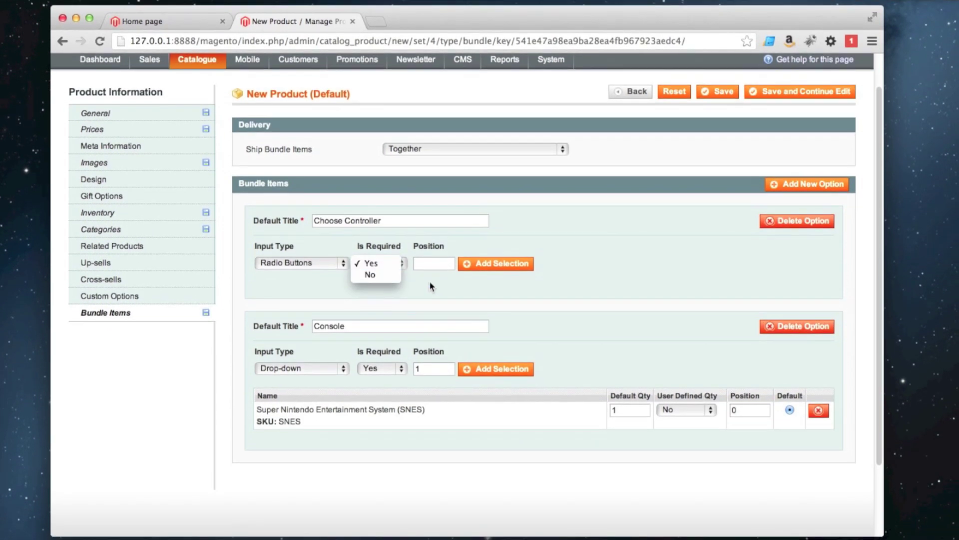
left_click(376, 271)
left_click(436, 269)
type("2")
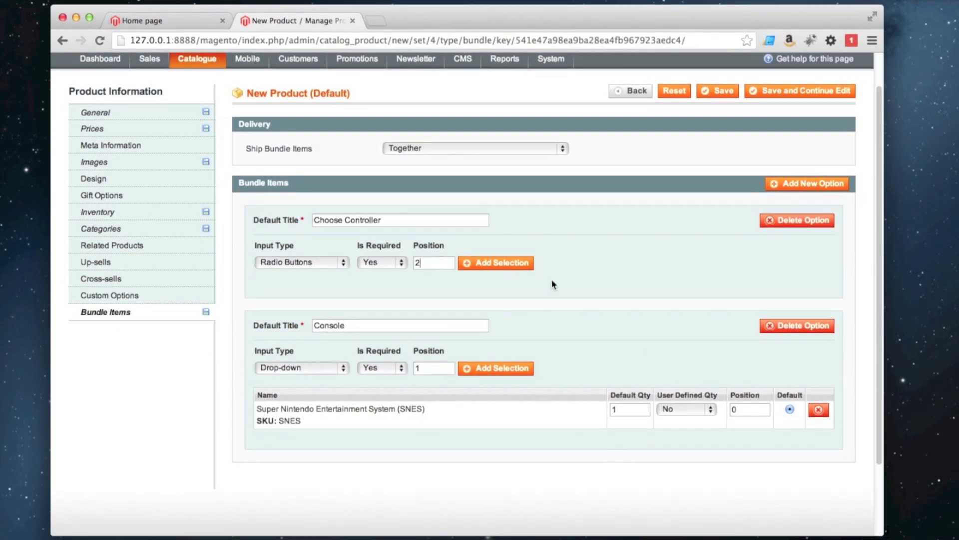
left_click(499, 270)
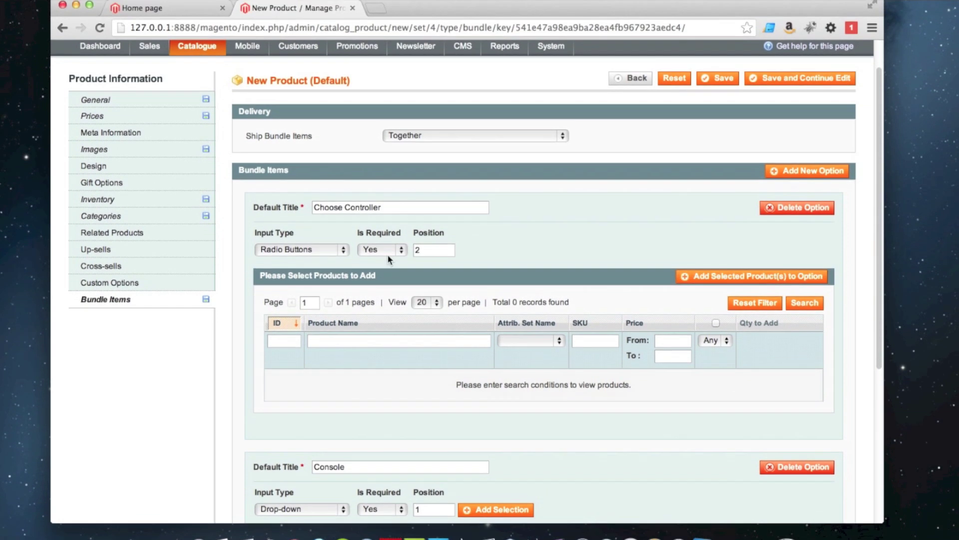
left_click(382, 239)
left_click(370, 248)
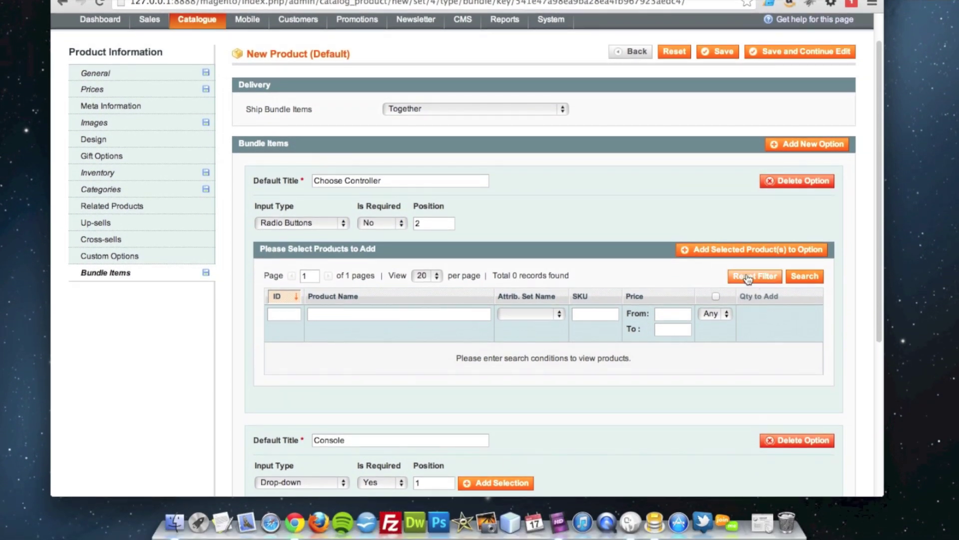
Add the SNES Official and Propad controllers, both with User Defined Qty No
left_click(748, 278)
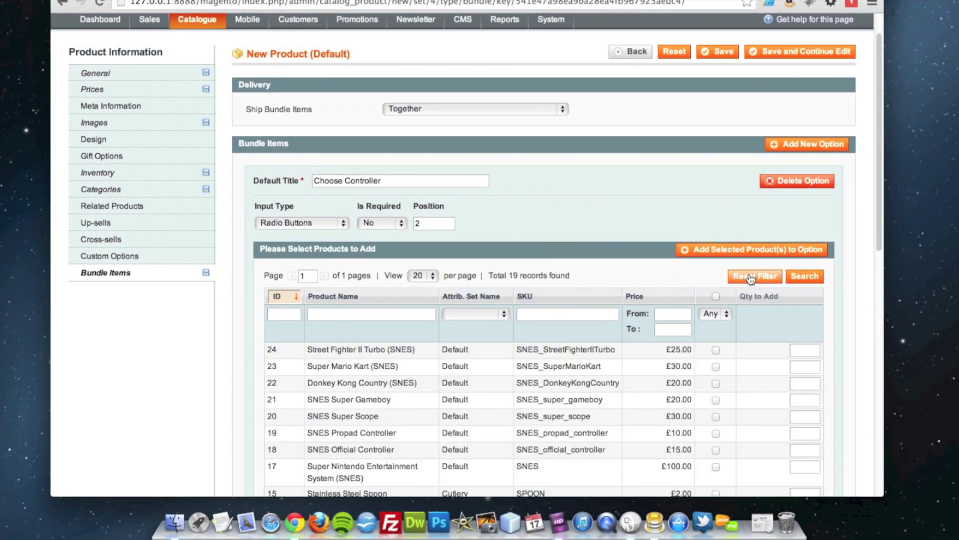
scroll(779, 328, "down", 5)
scroll(772, 325, "up", 2)
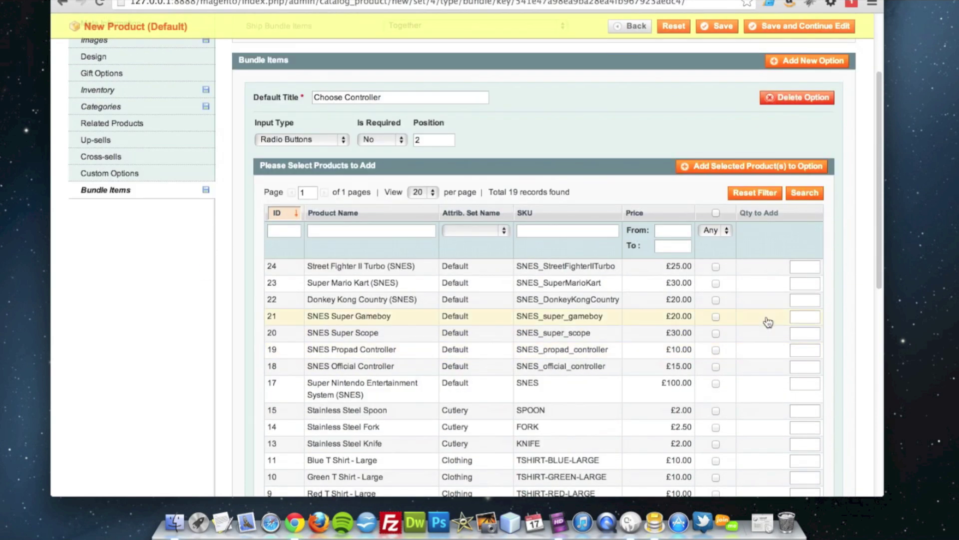
left_click(716, 349)
left_click(752, 166)
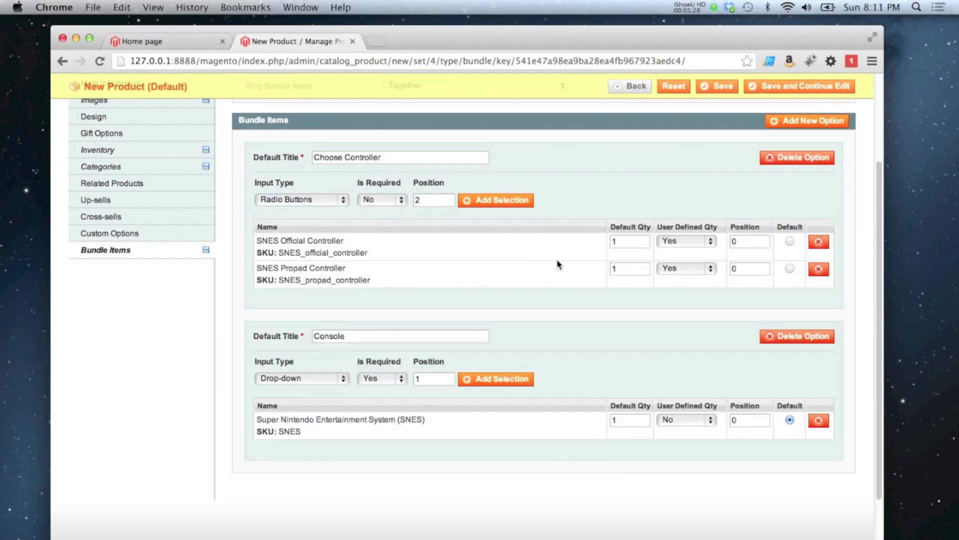
scroll(561, 286, "up", 3)
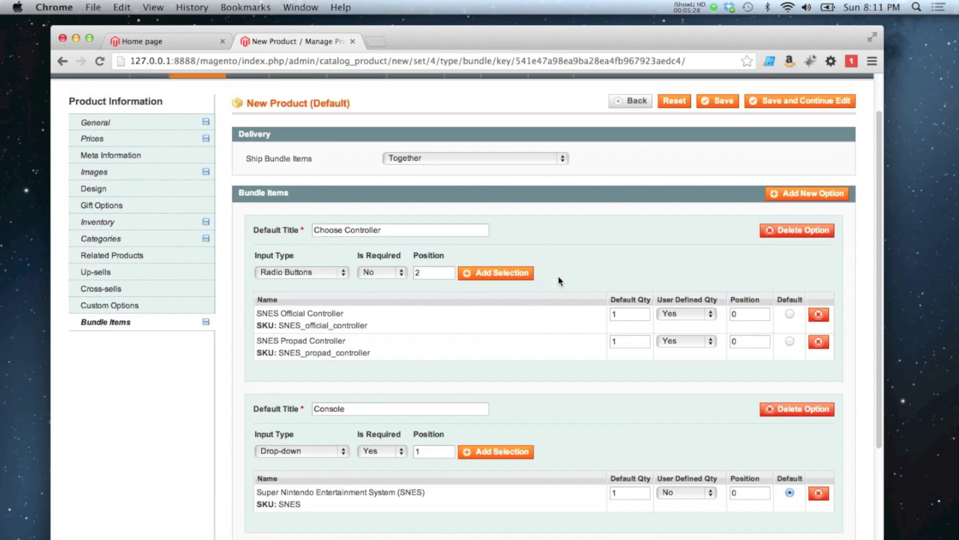
left_click(687, 314)
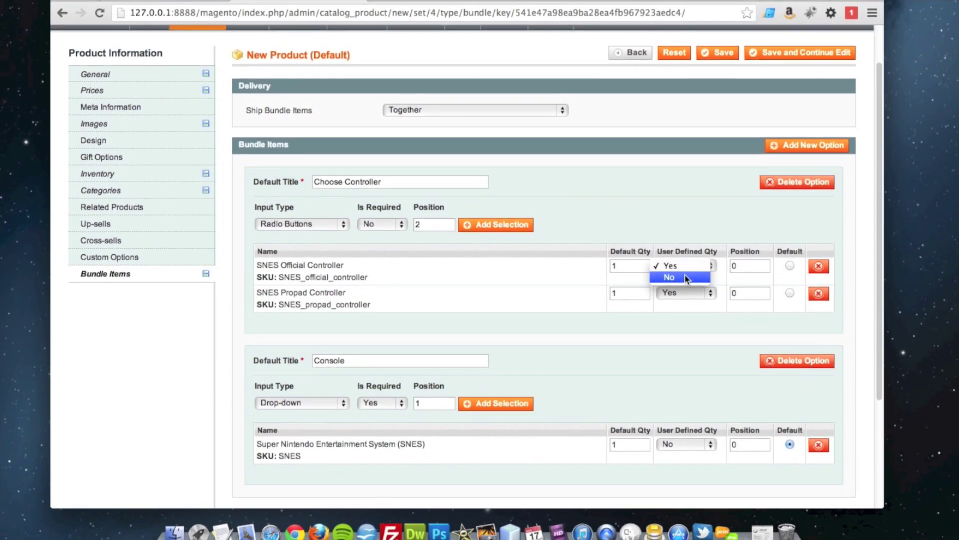
left_click(680, 284)
left_click(686, 299)
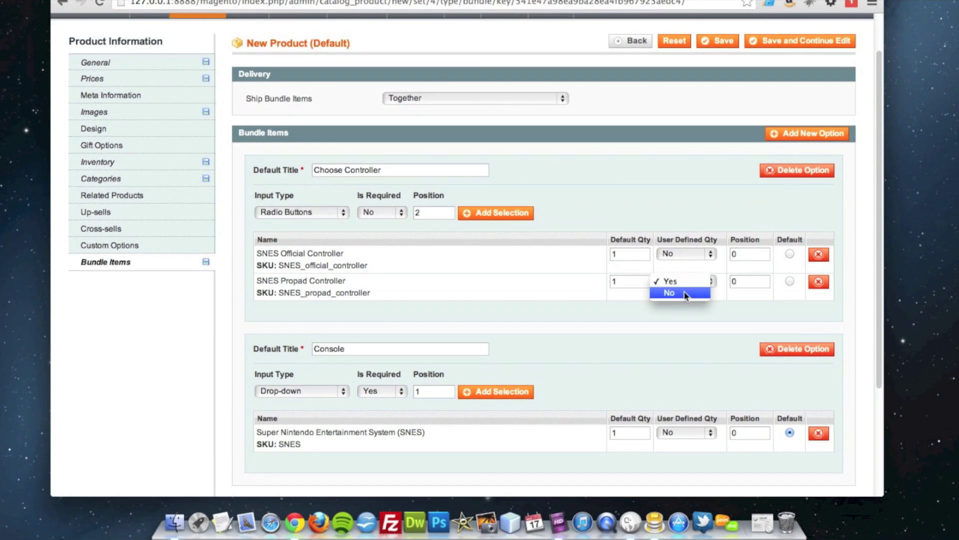
left_click(685, 293)
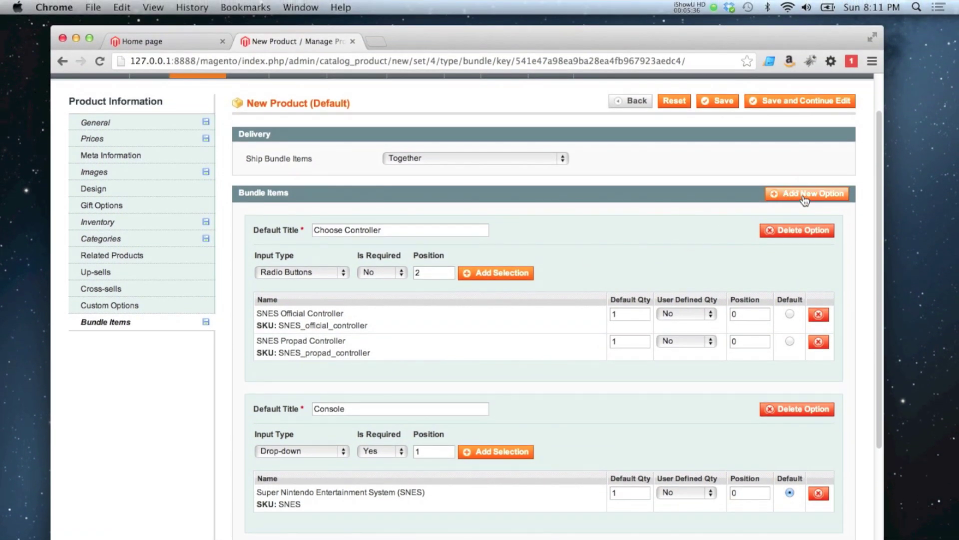
Add a third bundle option, keeping its input type as Drop-down
left_click(804, 195)
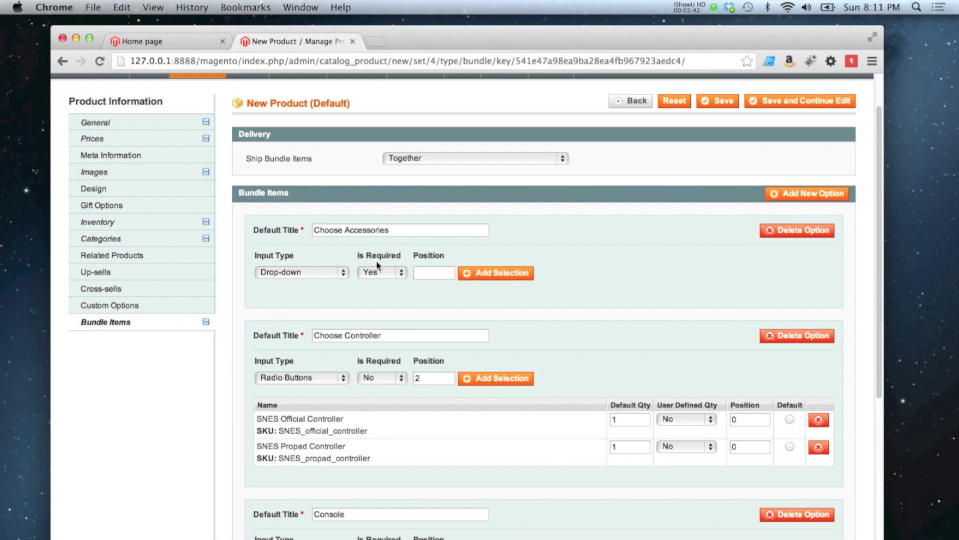
left_click(319, 273)
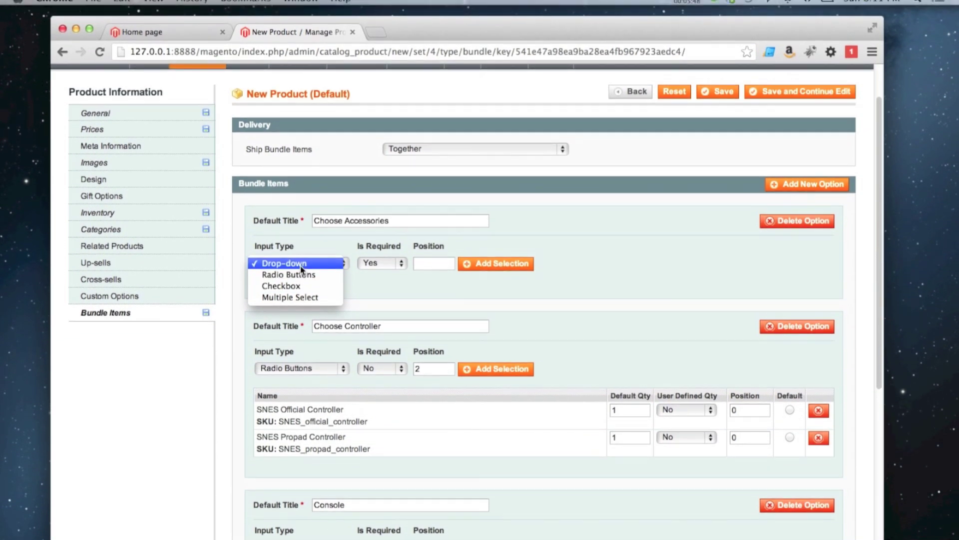
left_click(302, 268)
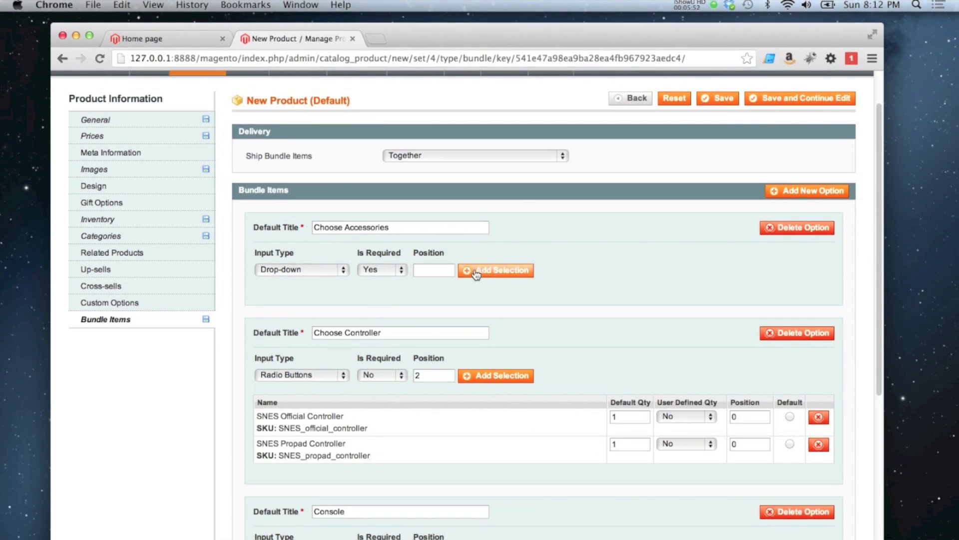
Add SNES Super Gameboy and SNES Super Scope as the option's selections
left_click(480, 272)
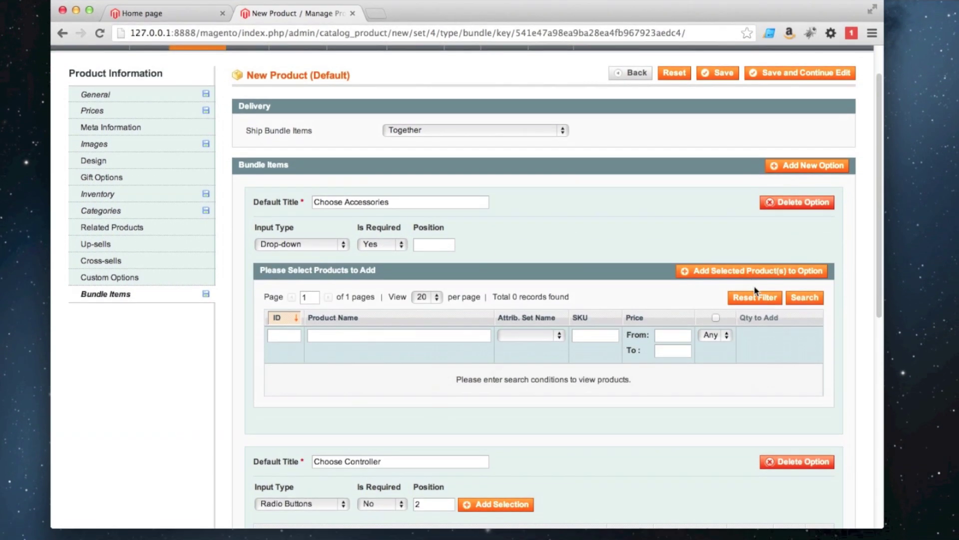
left_click(755, 295)
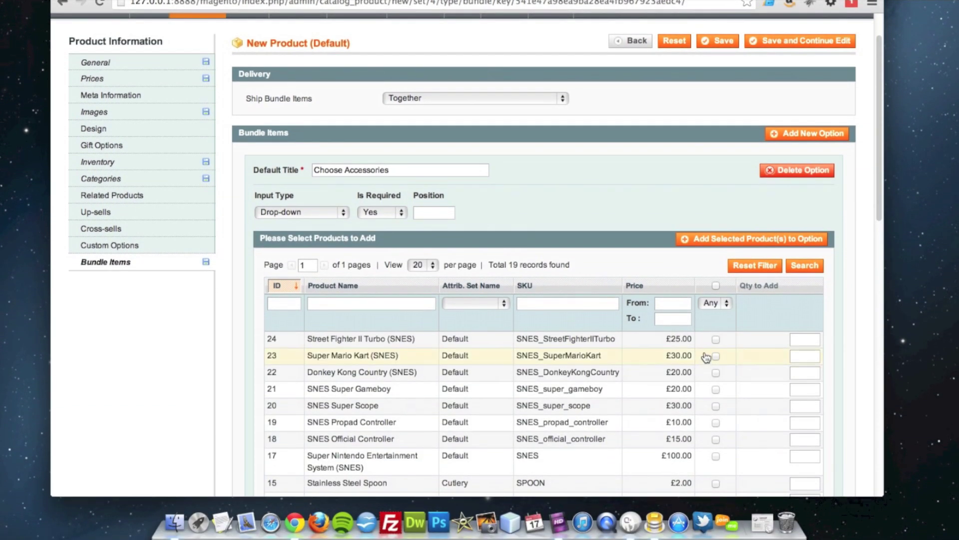
scroll(701, 350, "down", 5)
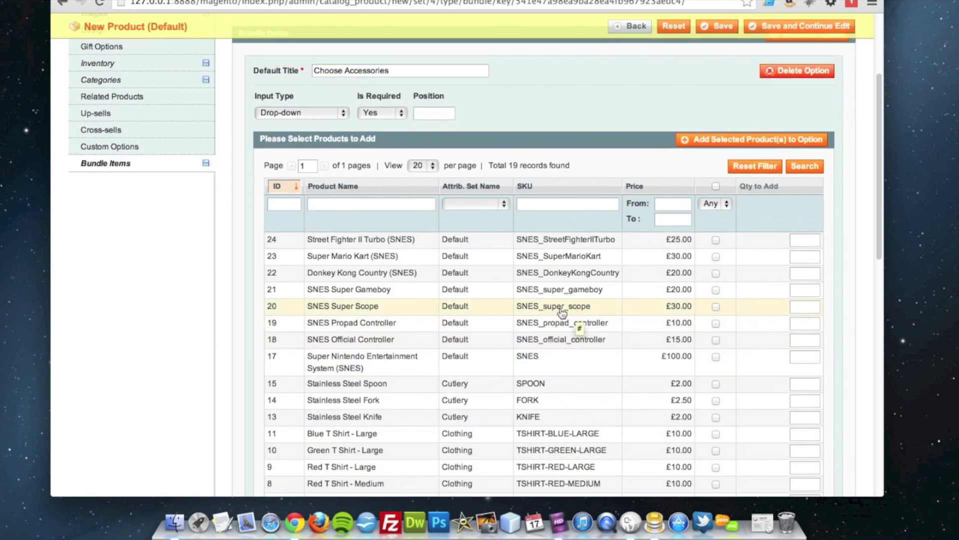
left_click(716, 290)
left_click(715, 306)
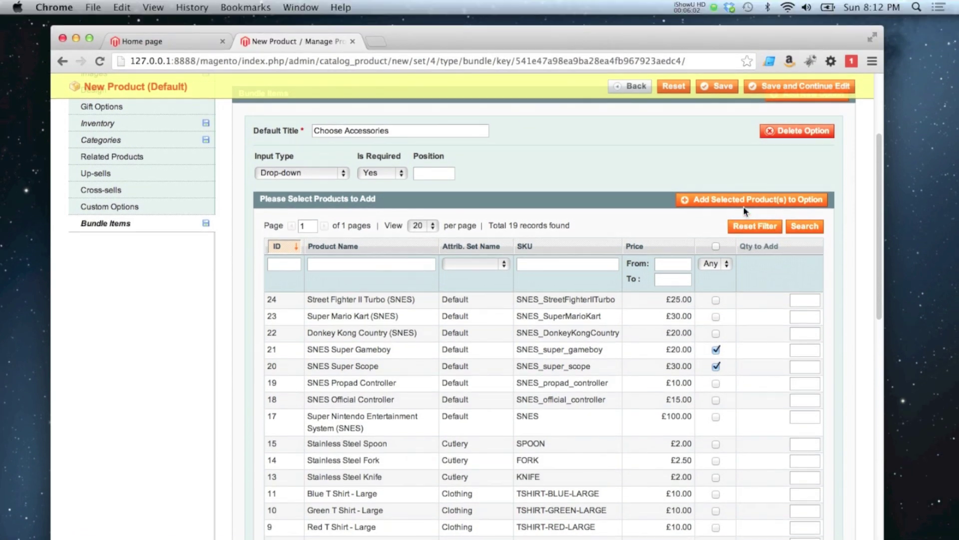
left_click(745, 139)
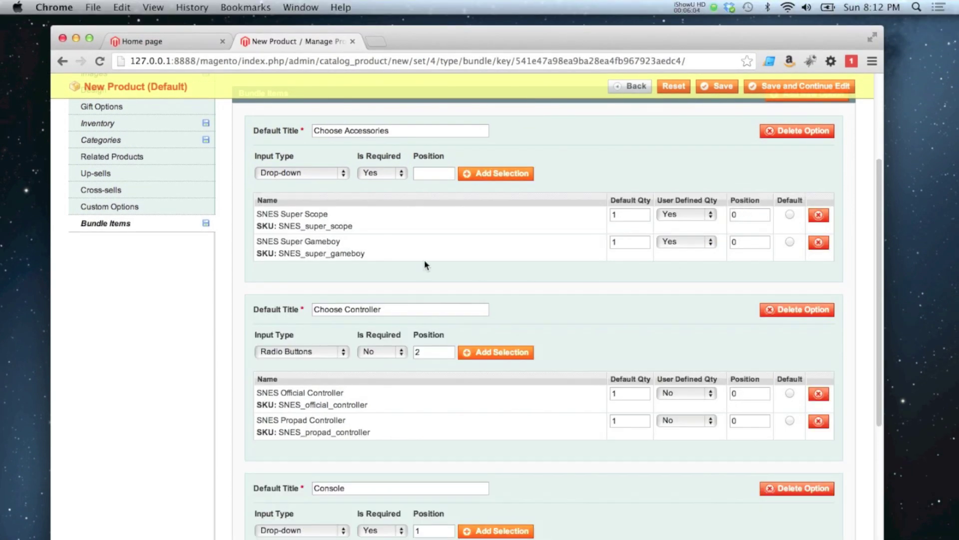
scroll(425, 265, "up", 1)
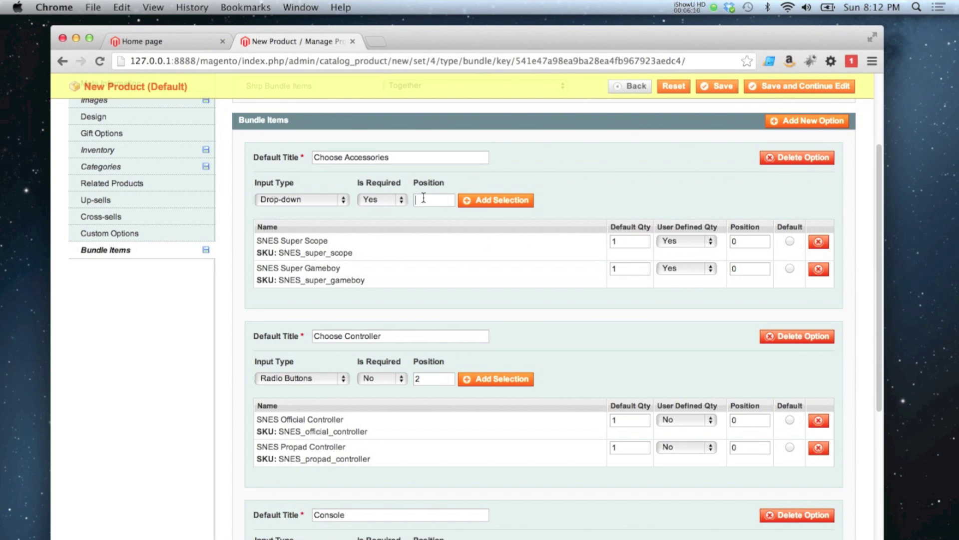
Add a new bundle option titled Choose Games with Checkbox input, not required
left_click(820, 122)
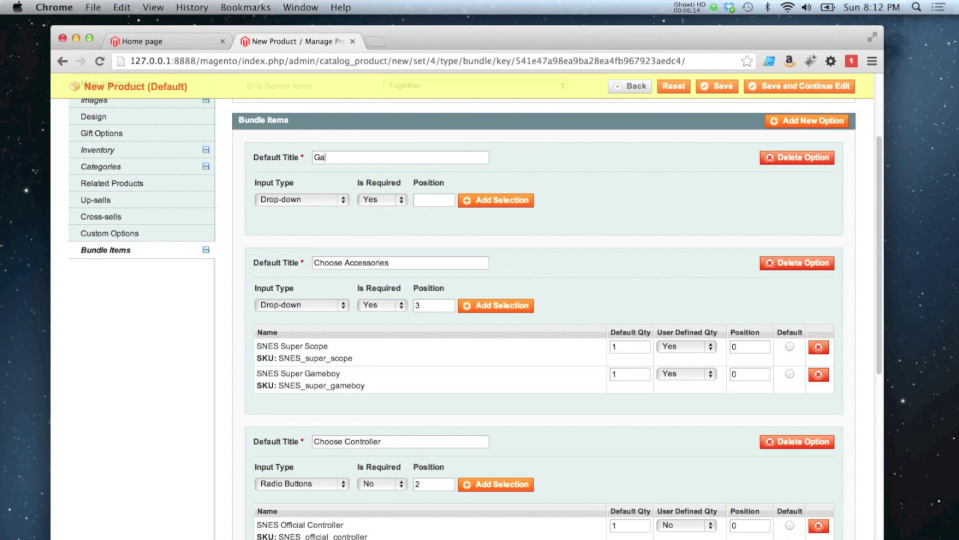
type("Game")
key("super+a")
type("C")
left_click(312, 199)
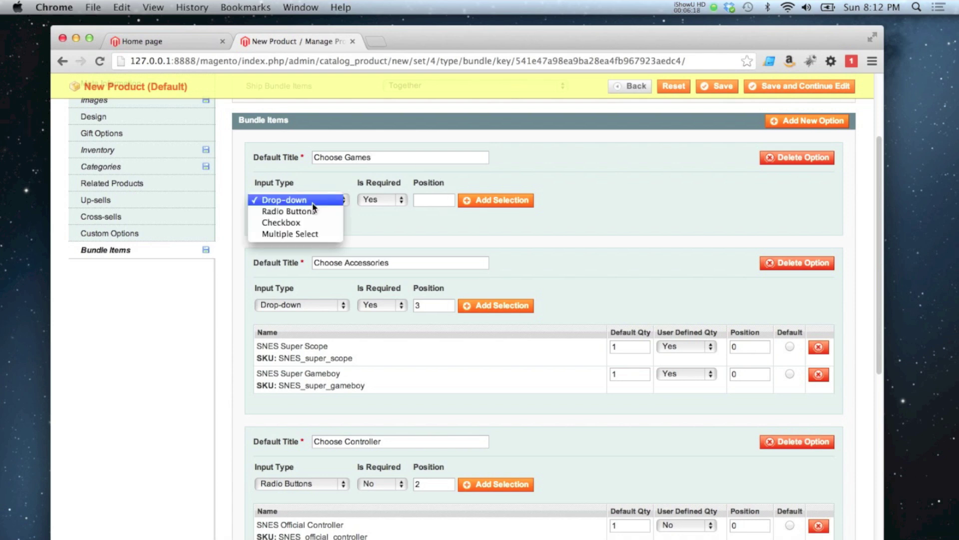
left_click(300, 224)
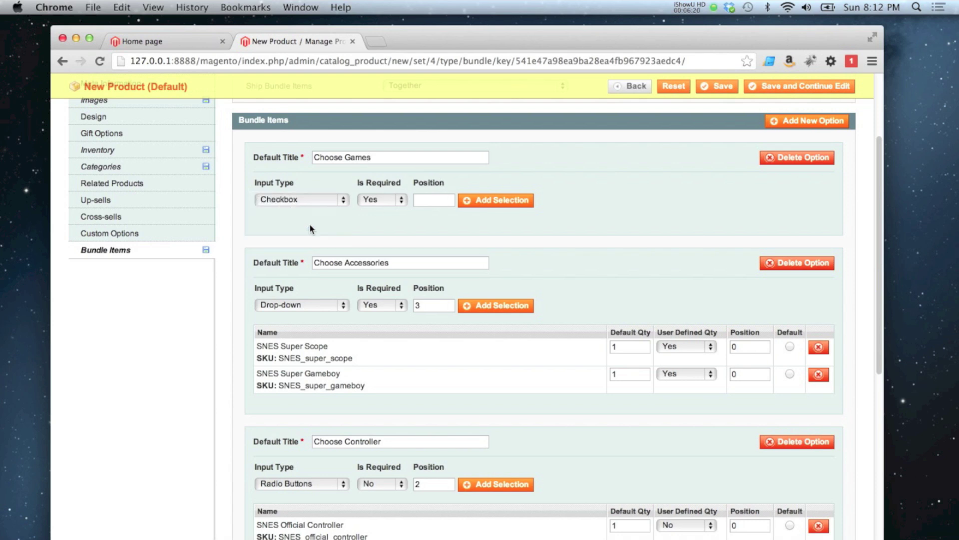
left_click(302, 200)
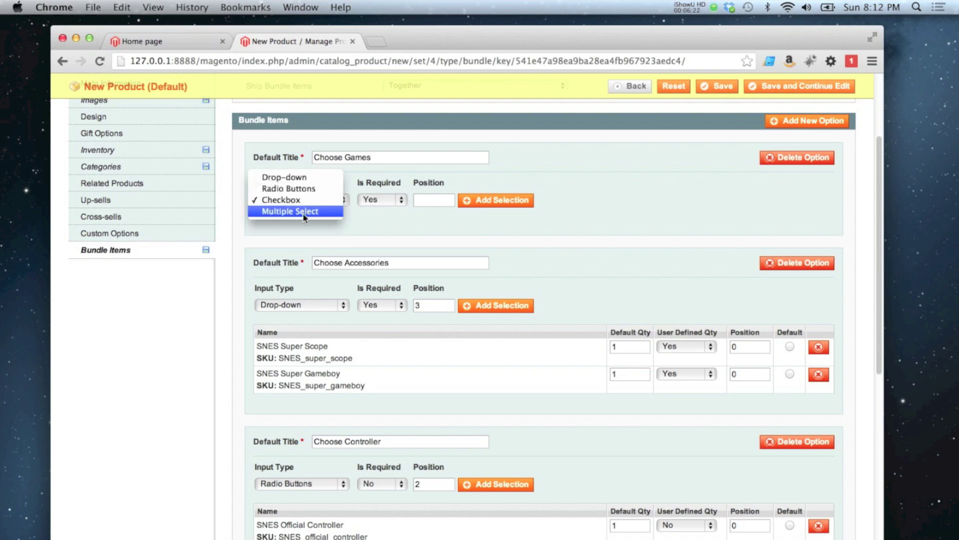
left_click(358, 220)
left_click(377, 200)
left_click(380, 212)
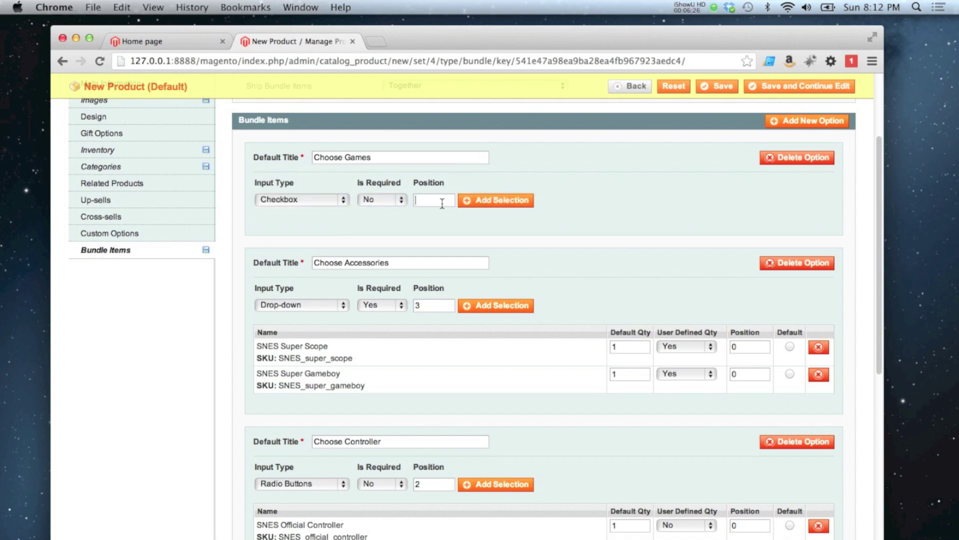
Add Donkey Kong Country, Super Mario Kart and Street Fighter II Turbo (SNES) to Choose Games
left_click(500, 201)
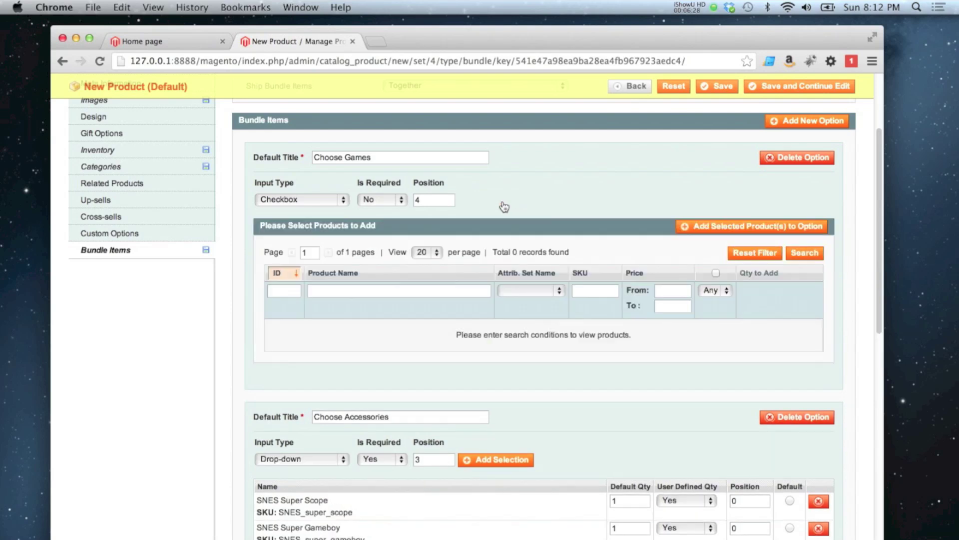
left_click(805, 252)
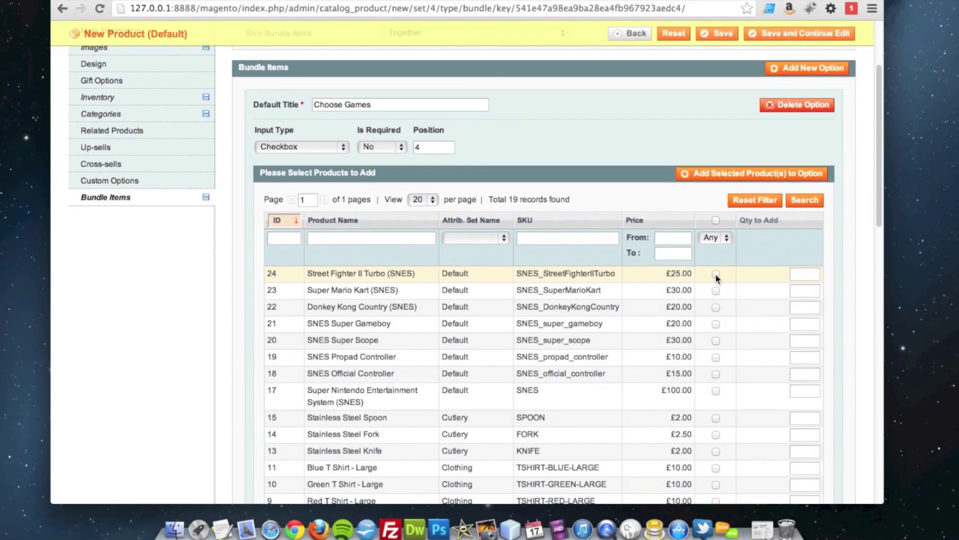
left_click(716, 319)
left_click(716, 335)
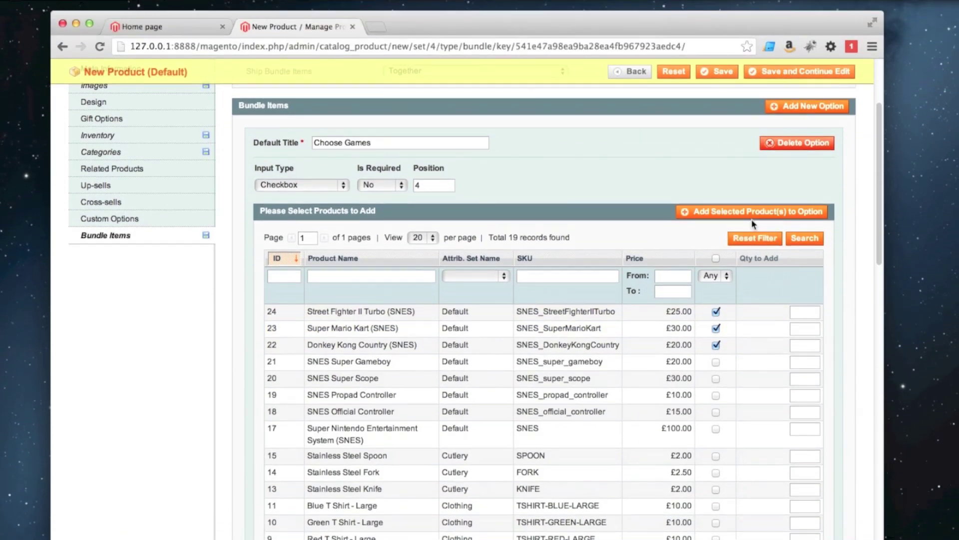
left_click(745, 166)
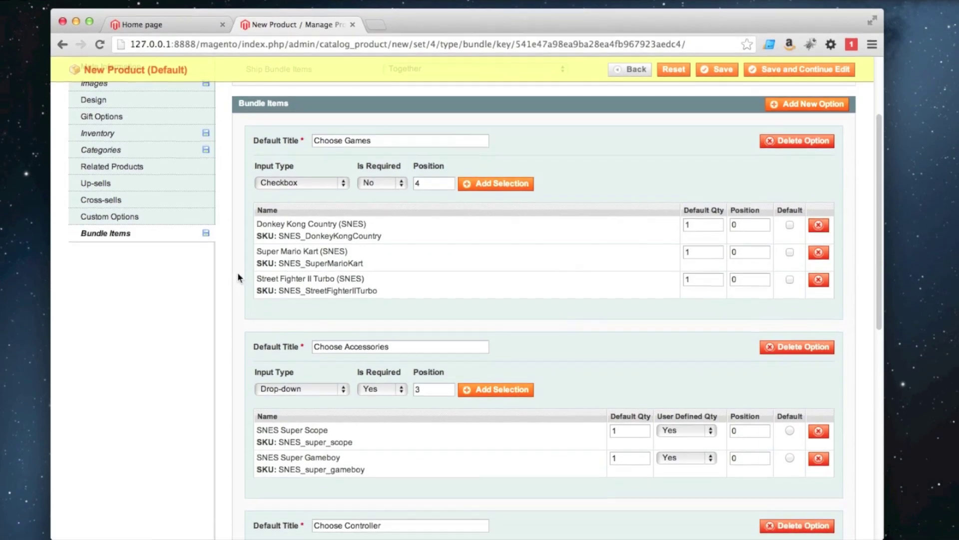
scroll(238, 279, "up", 5)
scroll(238, 280, "down", 6)
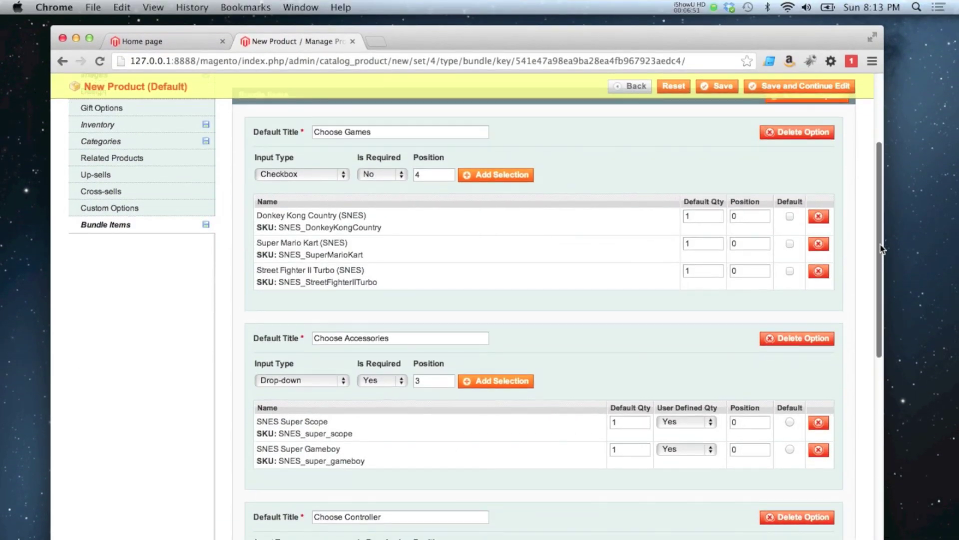
left_click_drag(880, 224, 882, 353)
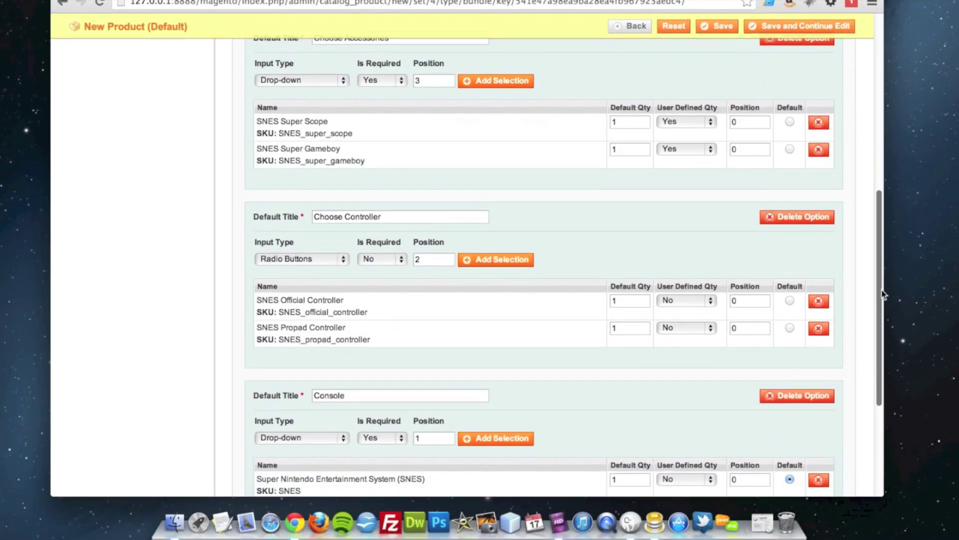
left_click_drag(883, 295, 879, 183)
scroll(879, 243, "up", 5)
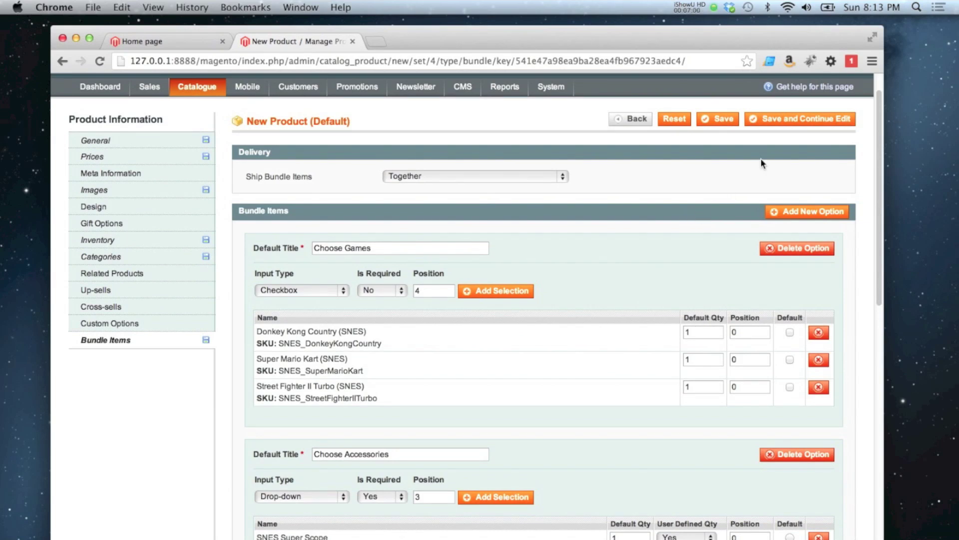
Enter SKU SNES_BUNDLE_DYNAMIC, append ' - Dynamic' to the name, and save the bundle
left_click(719, 122)
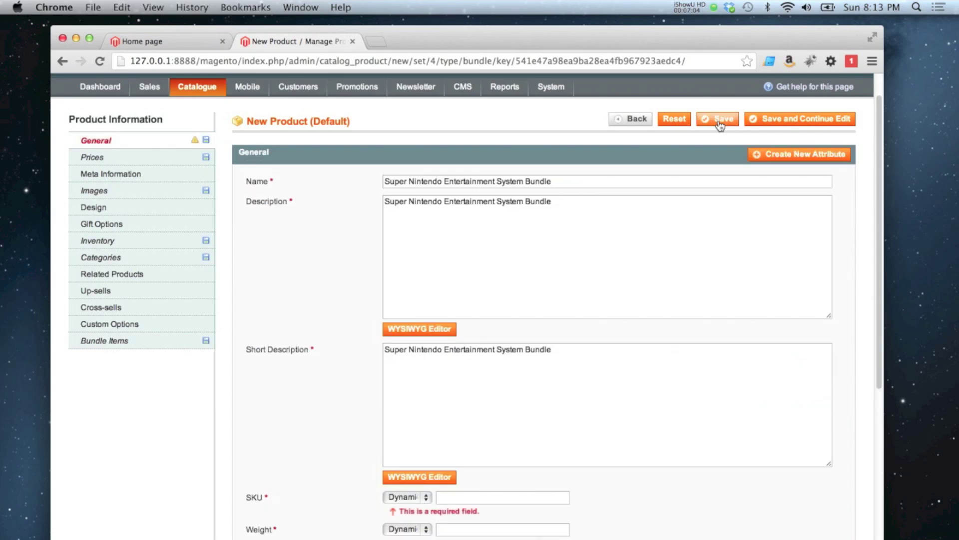
scroll(339, 310, "down", 2)
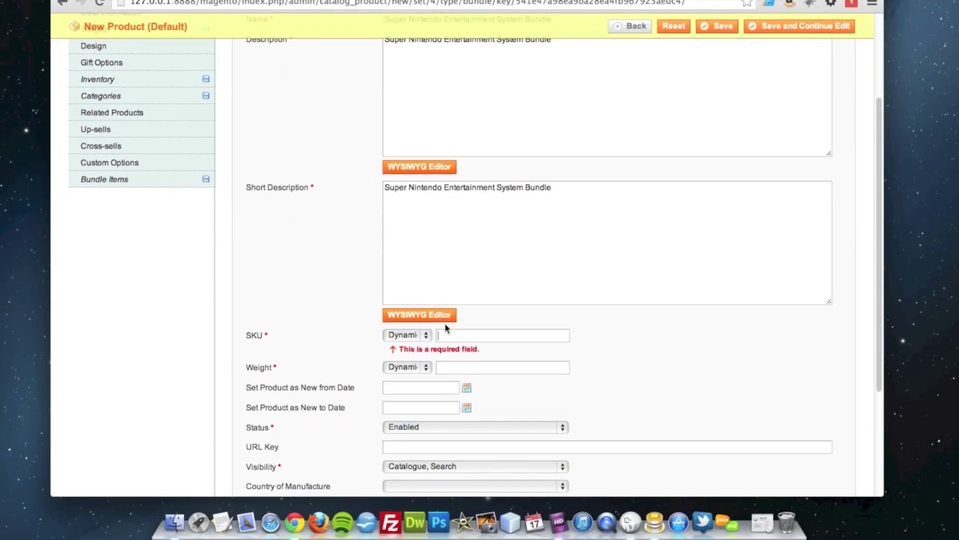
scroll(465, 337, "down", 2)
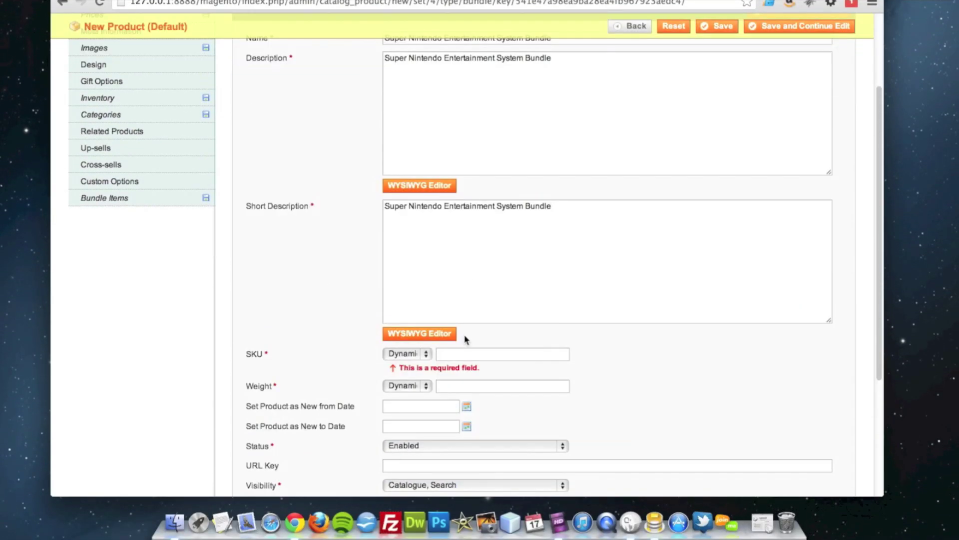
left_click(467, 354)
type("SNES_BUNDLE_DYNAMIC")
scroll(525, 249, "up", 5)
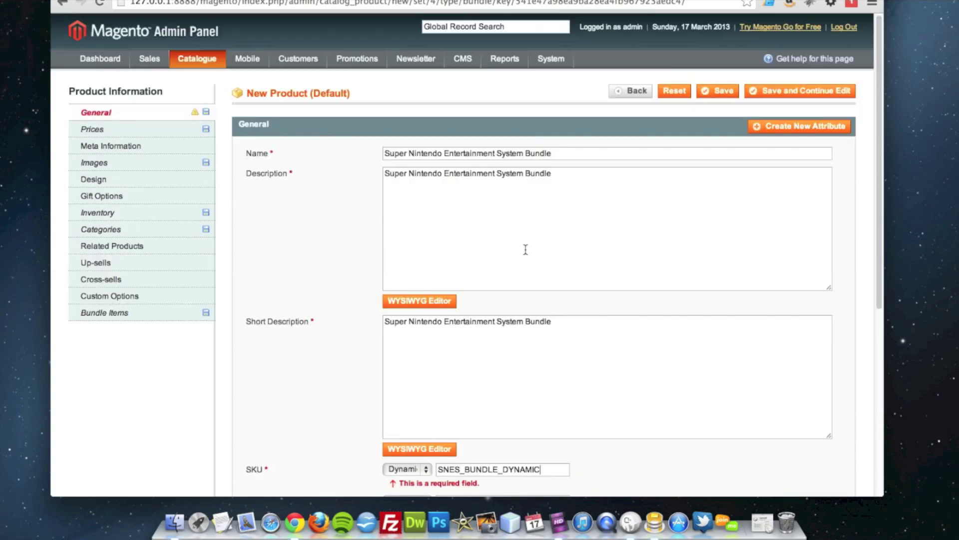
left_click(591, 154)
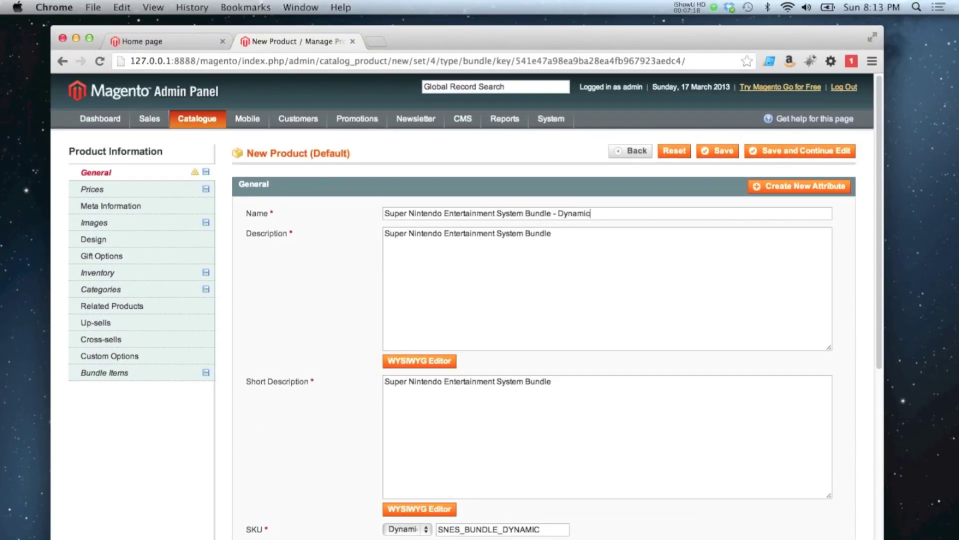
left_click(725, 159)
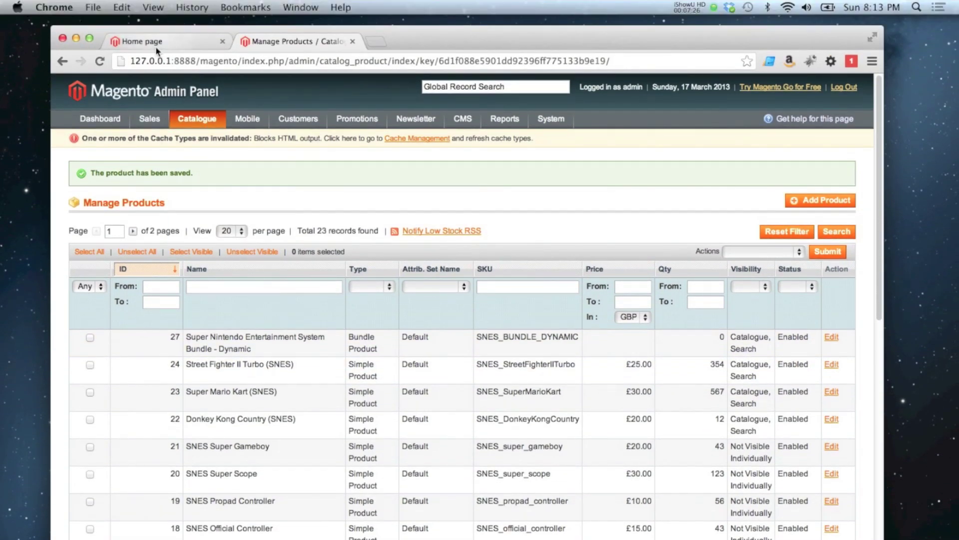
Open the Super Nintendo bundle's product page from the storefront's Consoles category
left_click(156, 46)
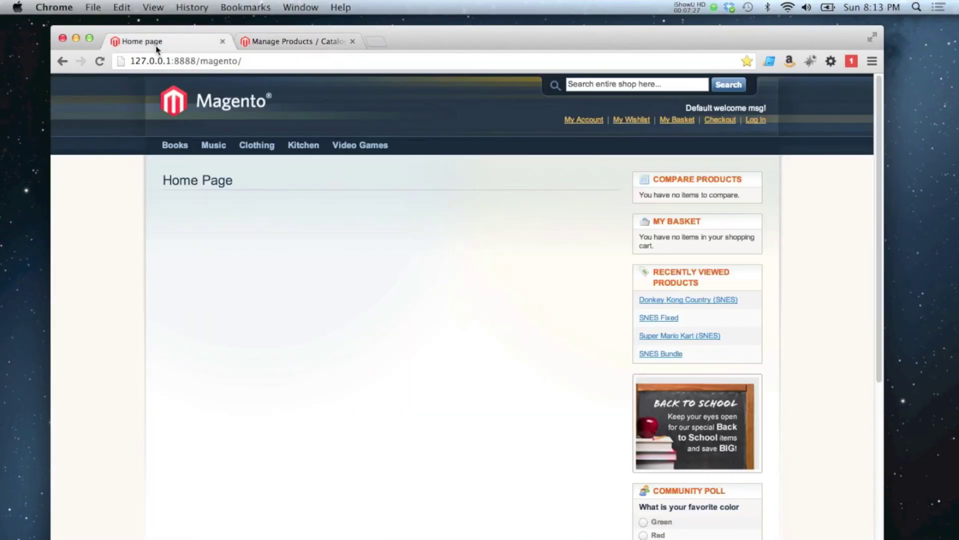
left_click(362, 163)
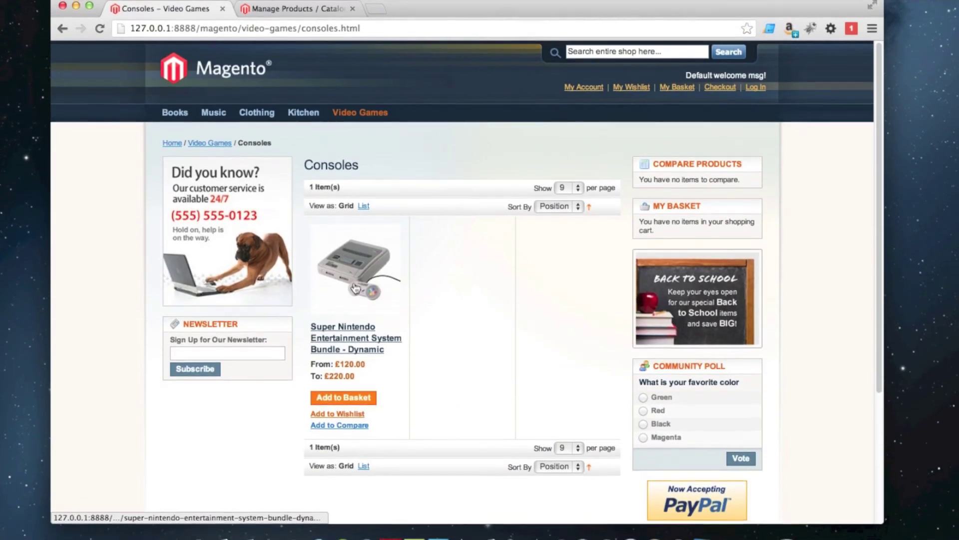
left_click(341, 283)
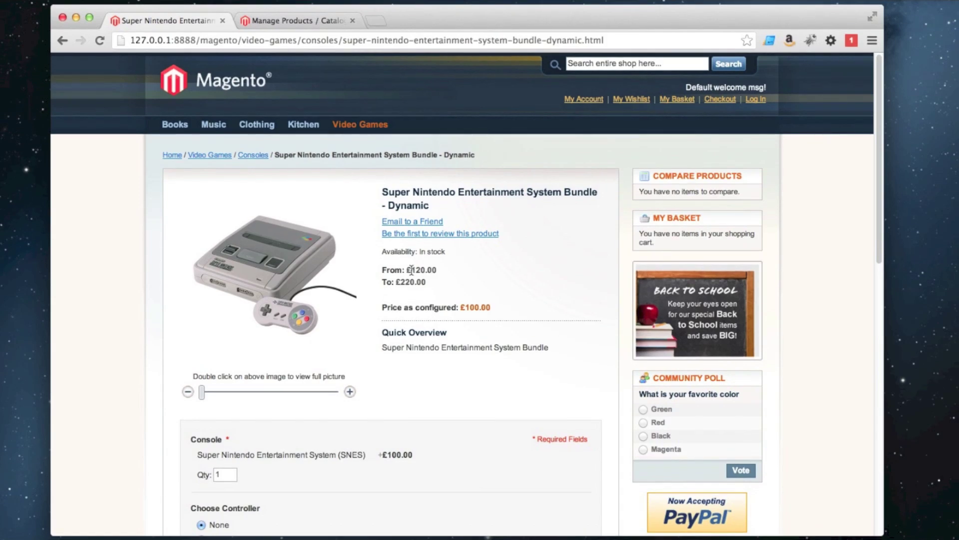
mouse_move(411, 270)
left_mouse_down()
mouse_move(424, 271)
mouse_move(408, 281)
mouse_move(401, 273)
left_mouse_up()
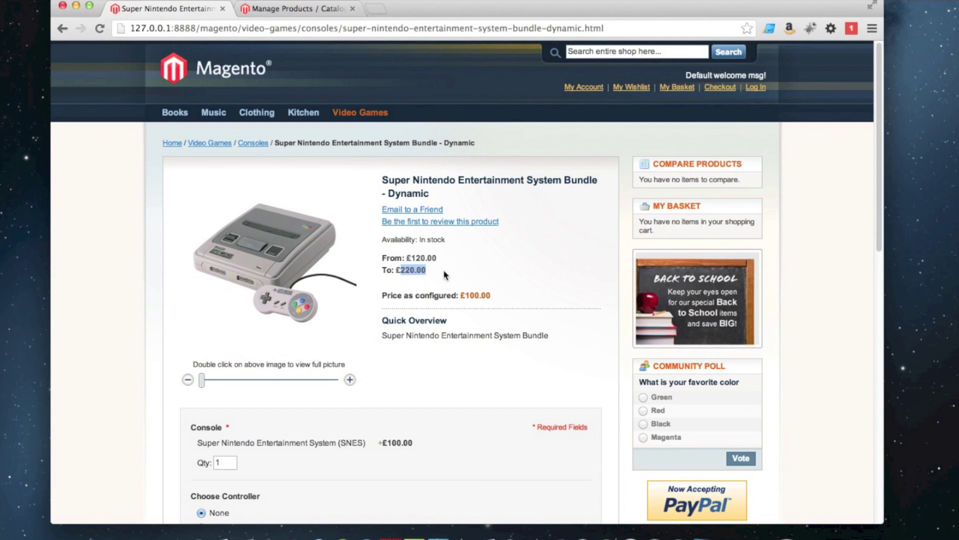
scroll(436, 274, "down", 1)
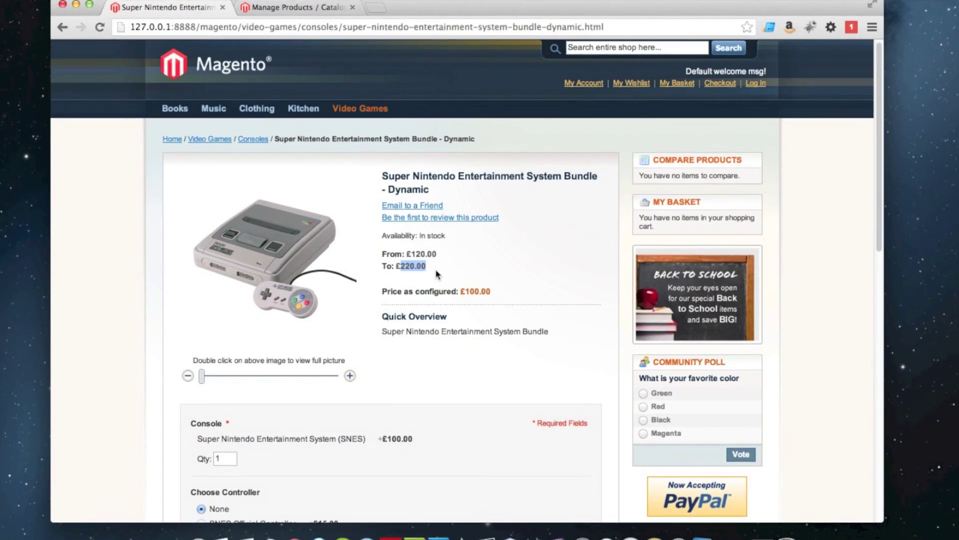
scroll(436, 274, "down", 5)
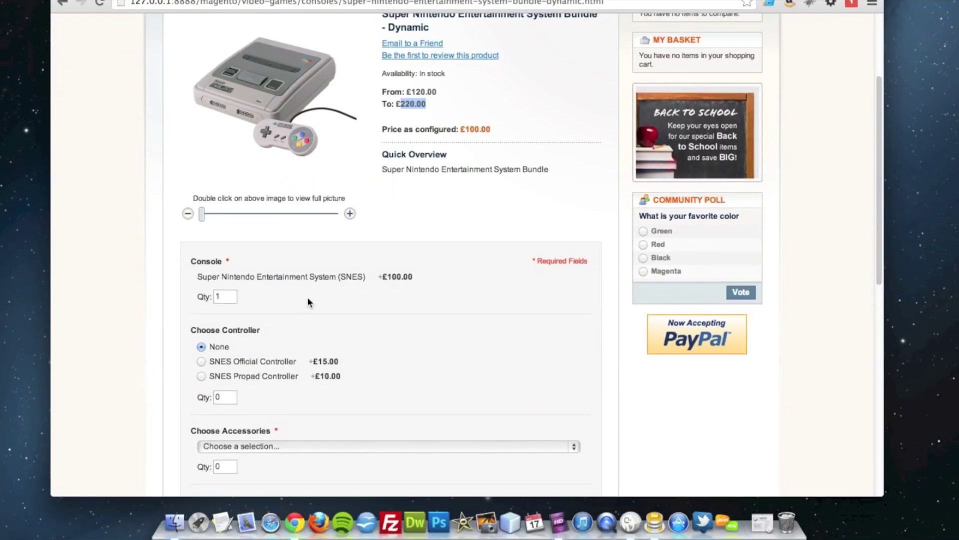
scroll(439, 255, "up", 3)
scroll(372, 288, "down", 1)
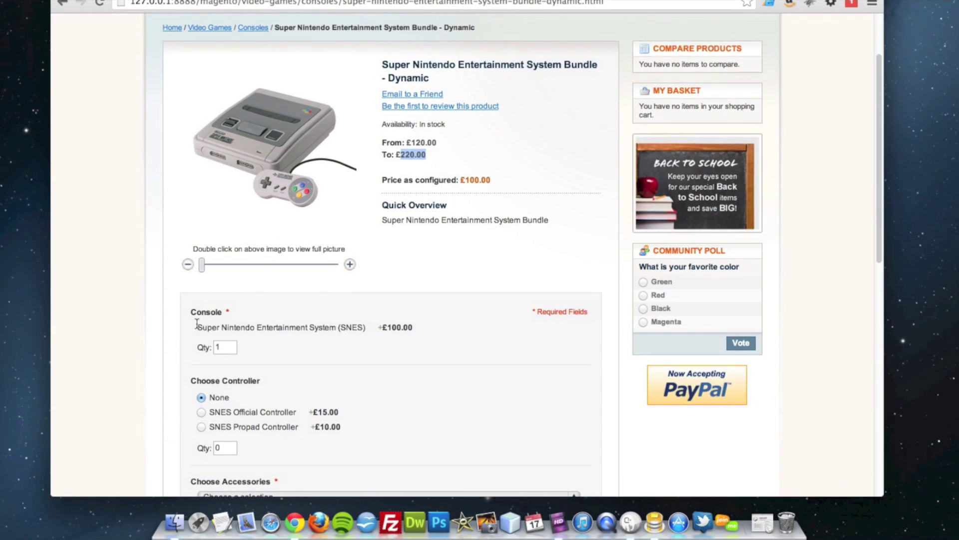
left_click(398, 333)
scroll(256, 362, "down", 3)
scroll(253, 358, "down", 1)
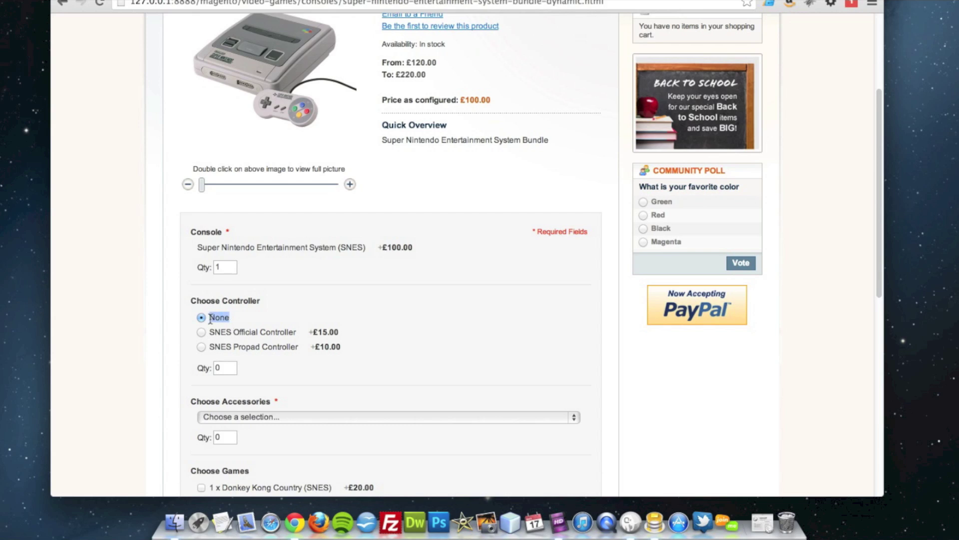
Choose SNES Official Controller as the controller and SNES Super Scope as the accessory
left_click(246, 334)
left_click(201, 346)
left_click(201, 333)
scroll(230, 354, "down", 5)
left_click(239, 297)
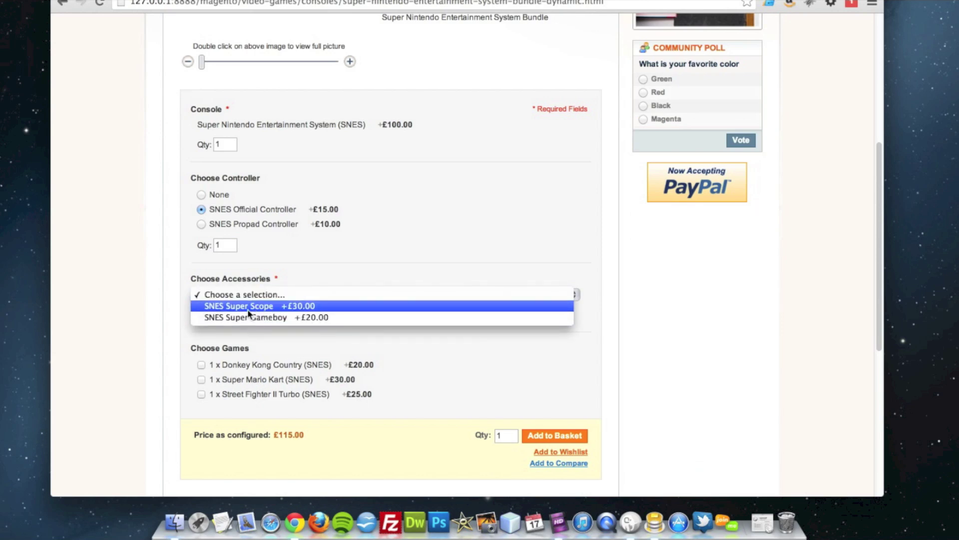
left_click(249, 306)
scroll(419, 316, "up", 3)
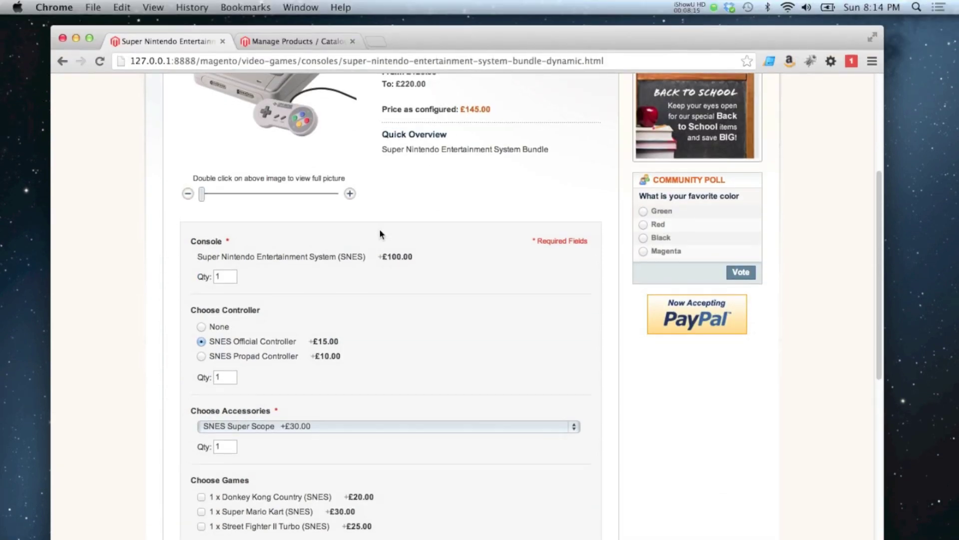
scroll(380, 233, "down", 3)
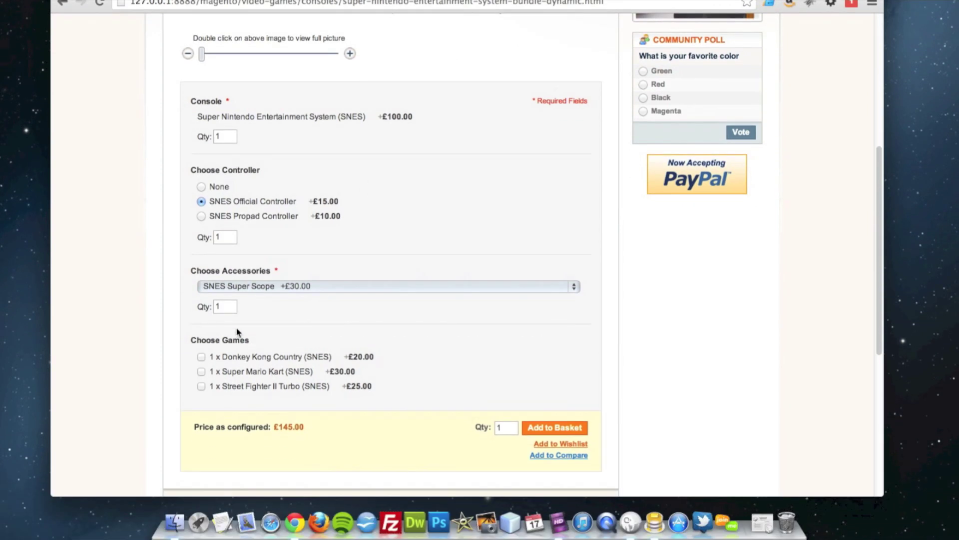
Set the Super Scope quantity to 1 and tick Donkey Kong Country under Choose Games
left_click(226, 366)
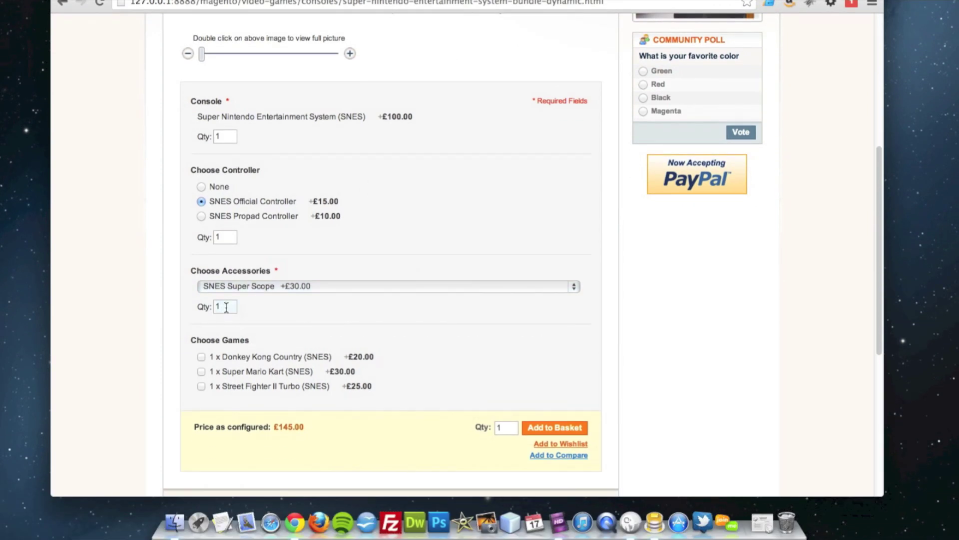
key("BackSpace")
type("5")
key("BackSpace")
type("1")
left_click(313, 323)
scroll(214, 351, "down", 1)
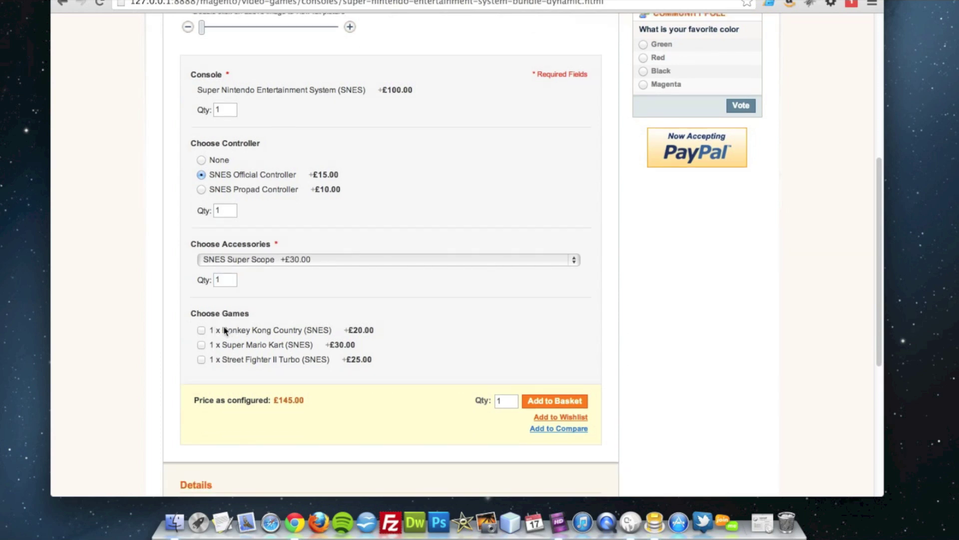
scroll(225, 332, "down", 1)
left_click(201, 304)
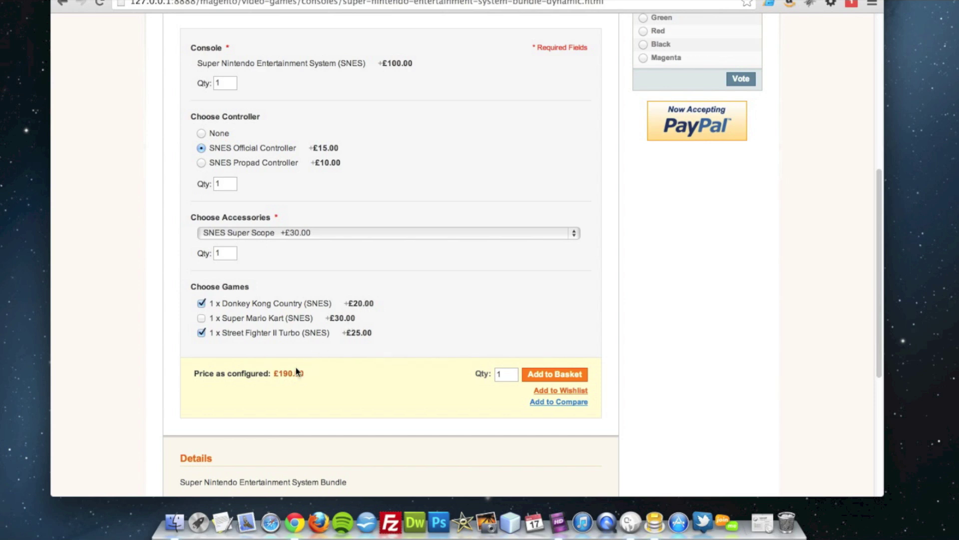
Scroll down the configured bundle page to reach Add to Basket
scroll(550, 348, "down", 3)
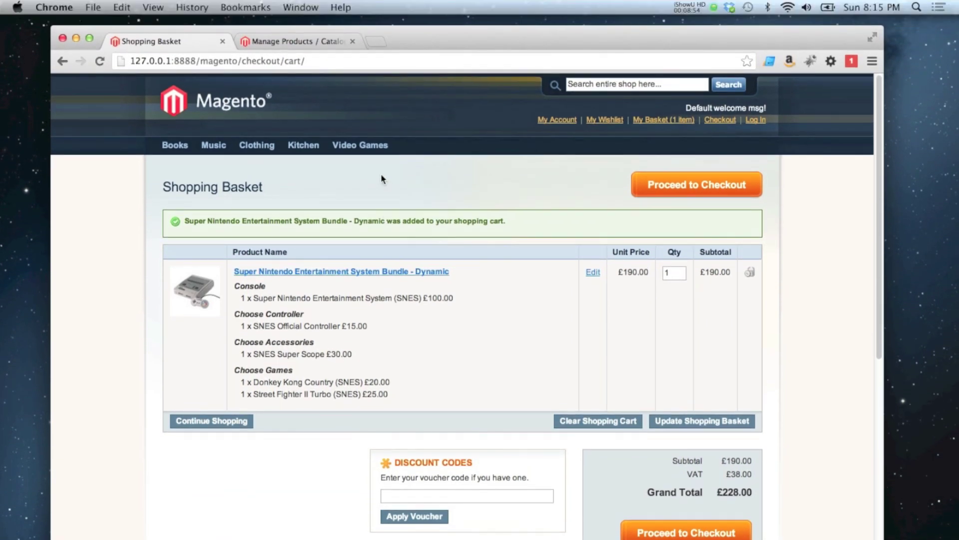
Go to Video Games > Games and open the Super Mario Kart (SNES) page at £30.00
mouse_move(358, 118)
left_click(353, 181)
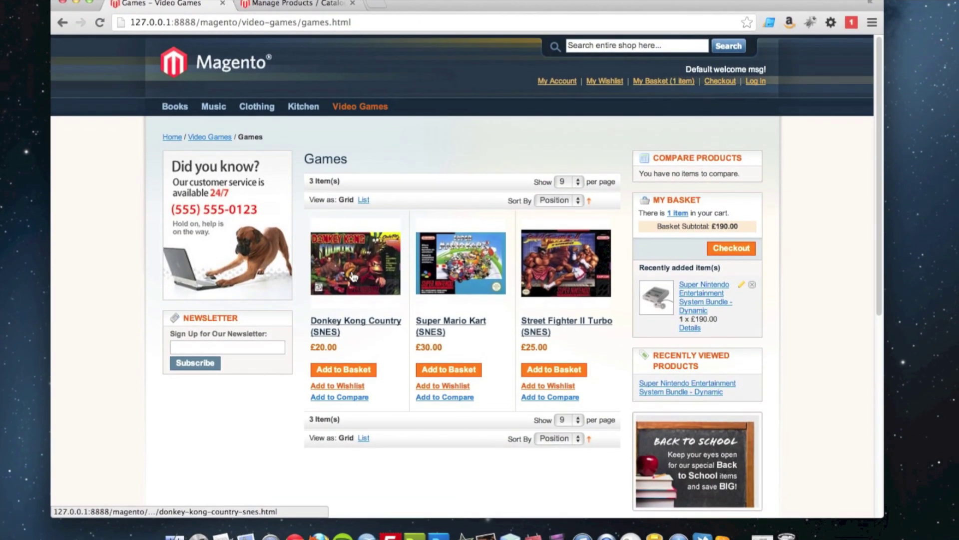
left_click(440, 281)
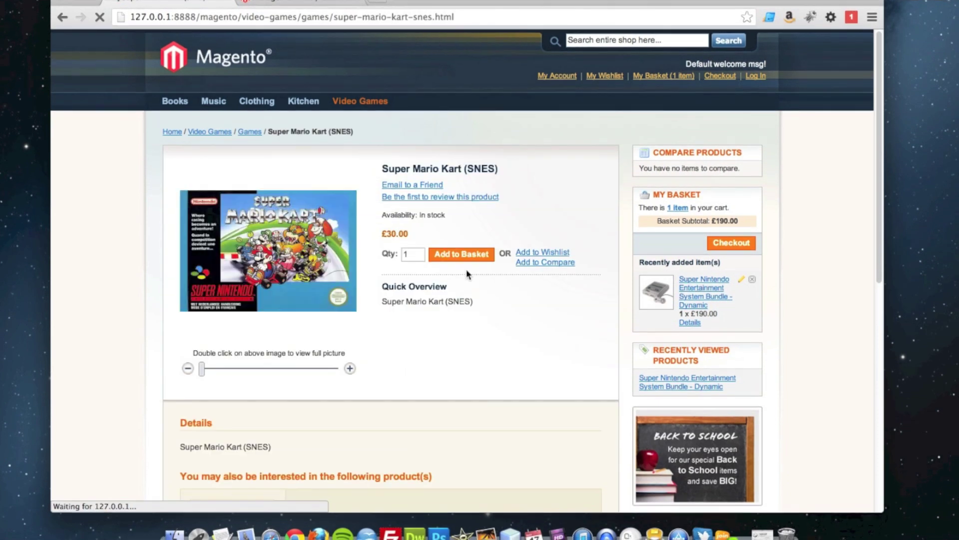
scroll(448, 269, "down", 5)
scroll(448, 273, "down", 4)
scroll(435, 264, "up", 2)
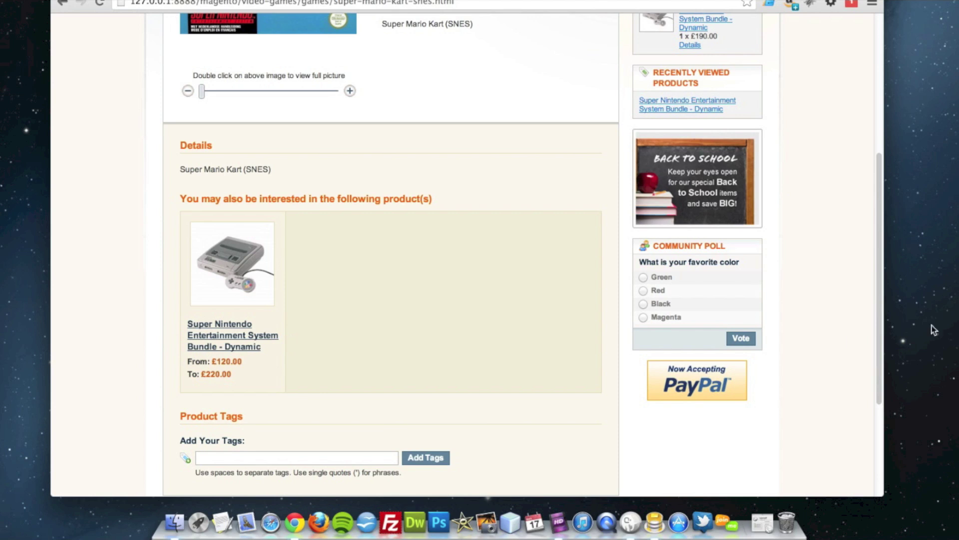
scroll(390, 250, "up", 5)
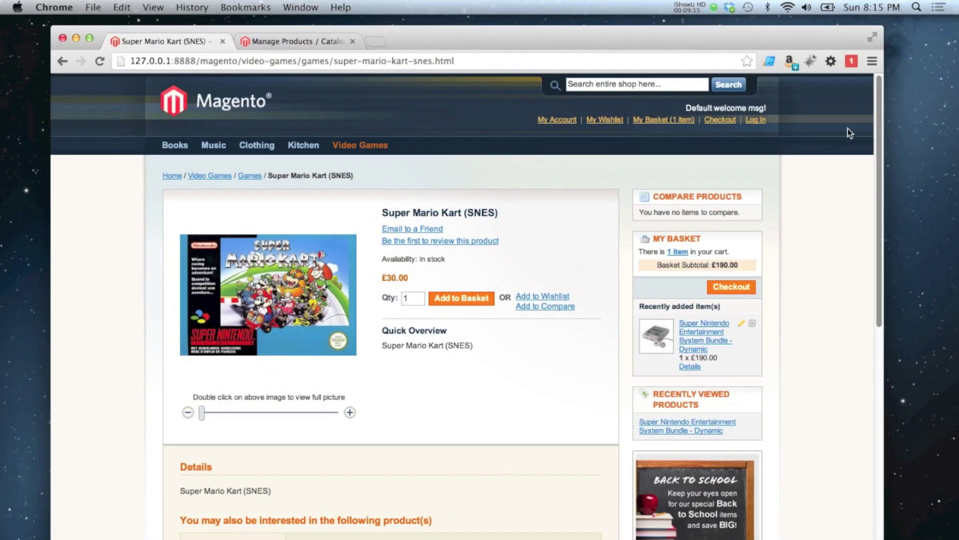
From the admin product list, start a new Default-set product of type Bundle Product
mouse_move(290, 160)
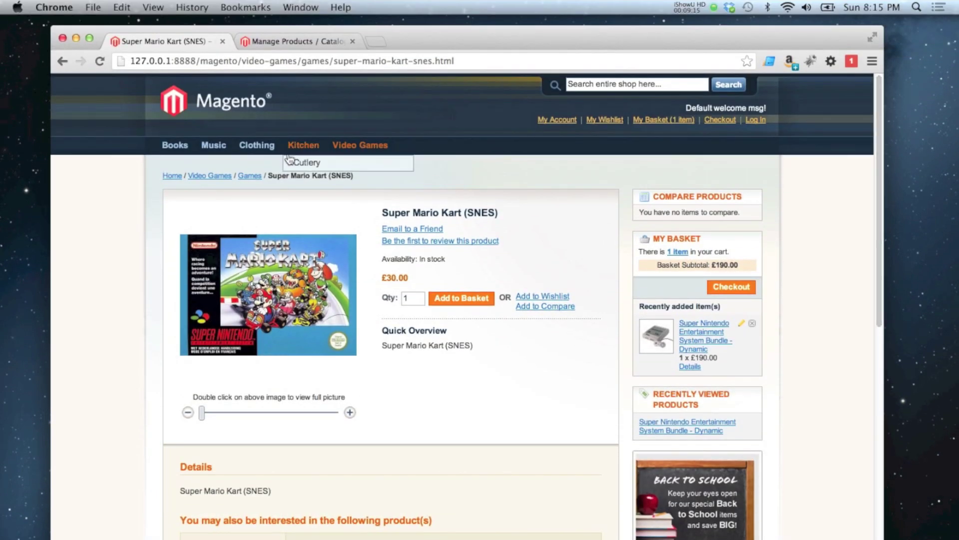
left_click(288, 43)
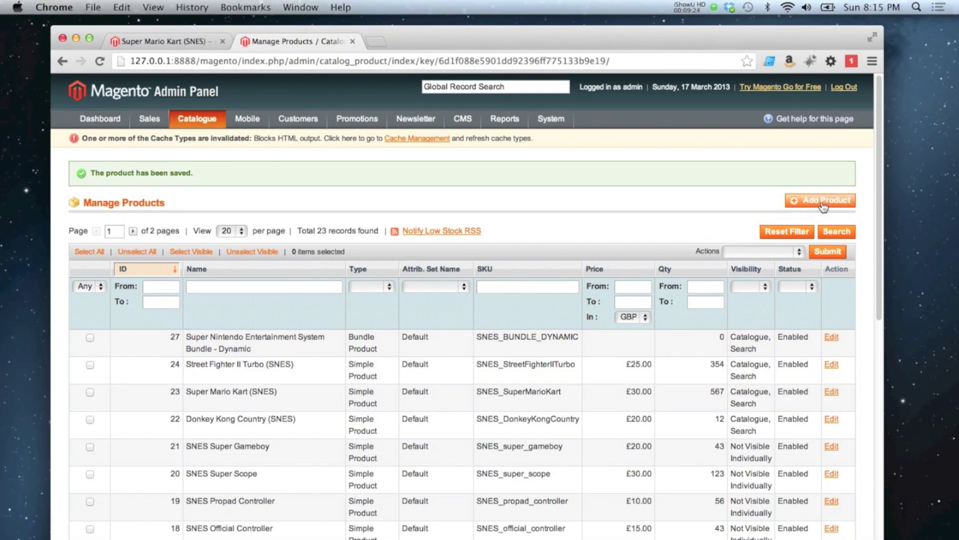
left_click(823, 202)
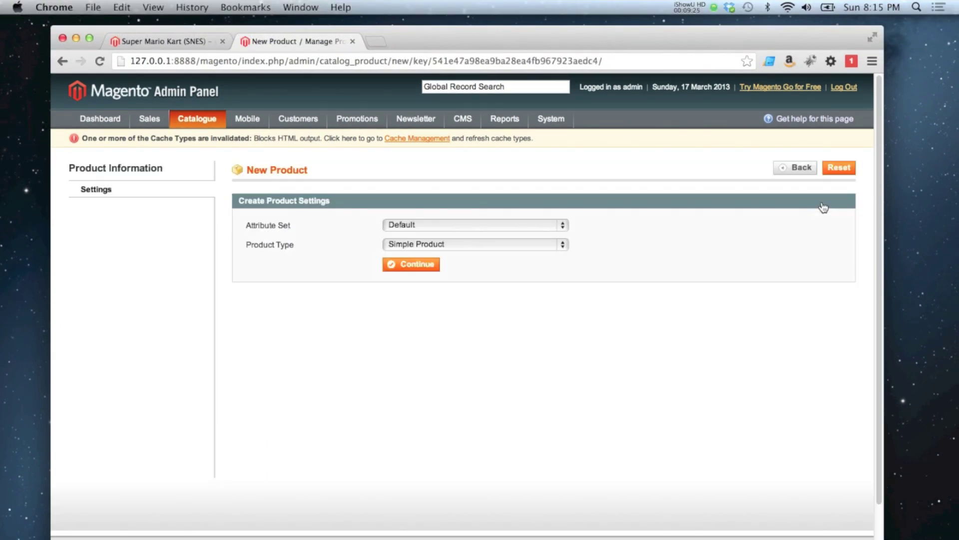
left_click(408, 244)
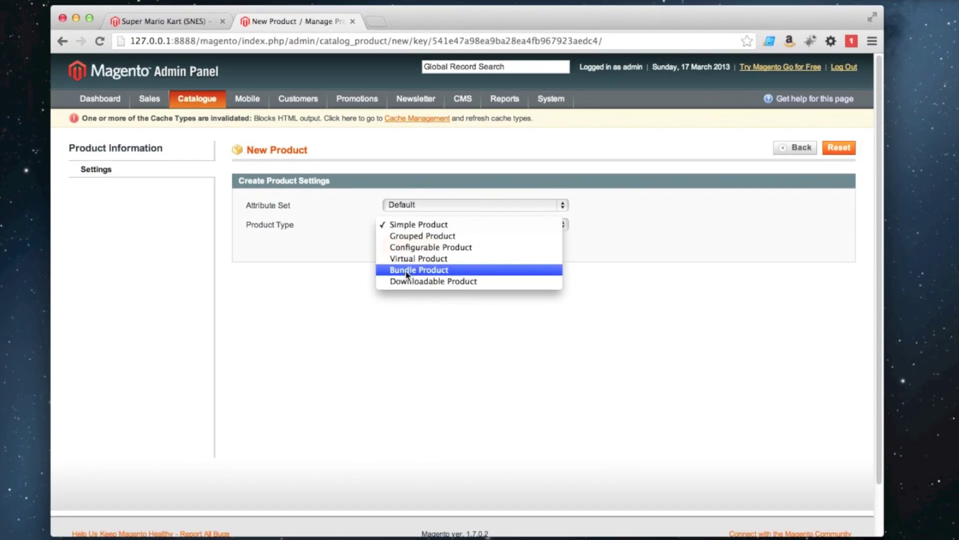
left_click(404, 281)
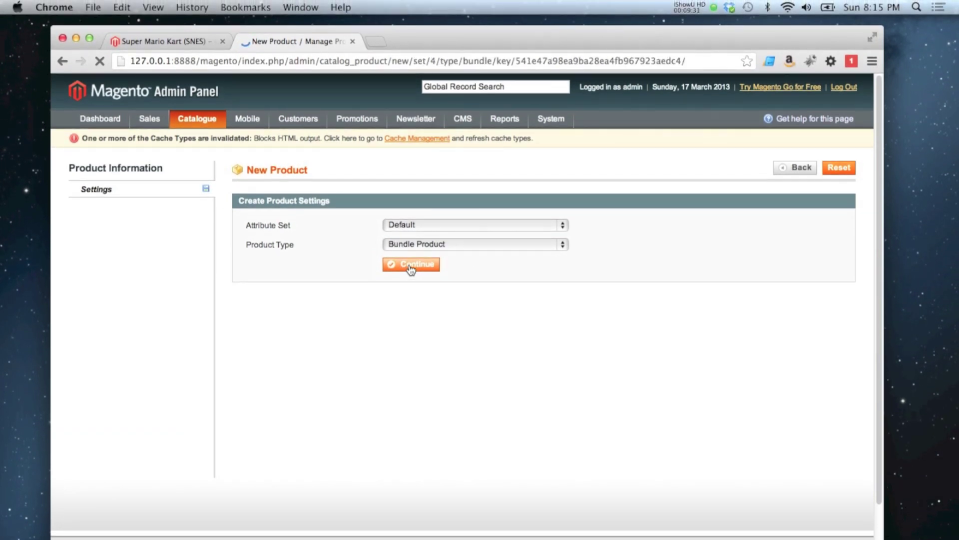
left_click(411, 258)
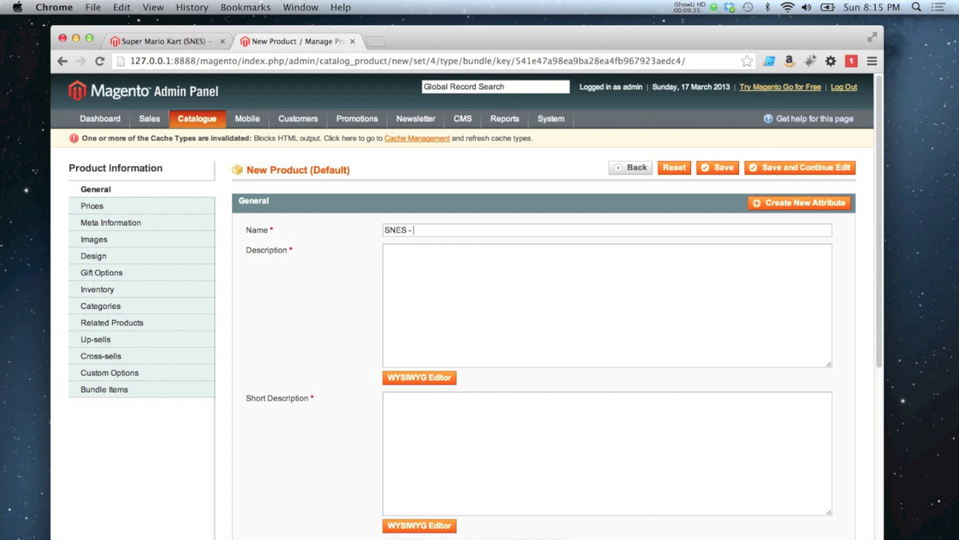
Copy the product name 'SNES - Fixed' into the description, short description and SKU
key("super+a")
key("super+c")
left_click(456, 276)
key("super+v")
left_click(456, 400)
key("super+v")
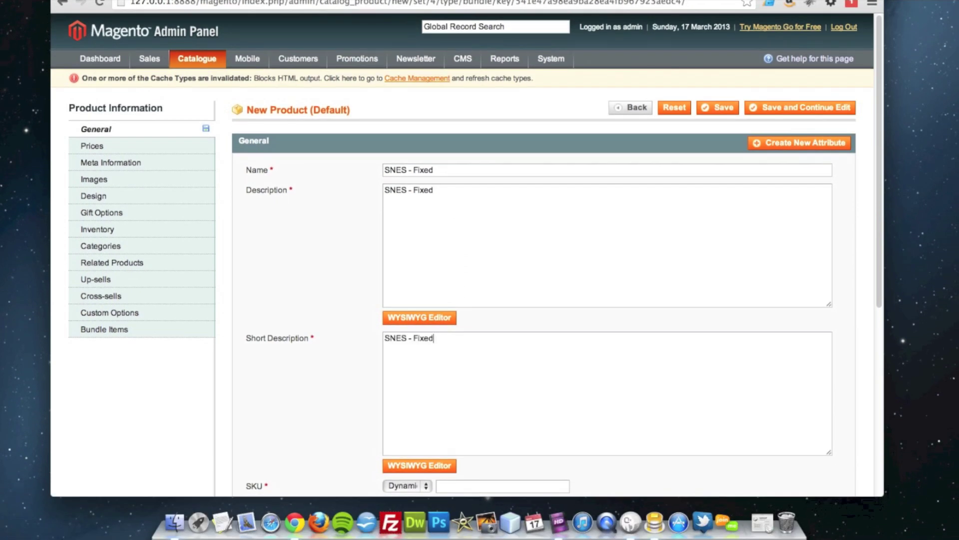
scroll(357, 335, "down", 5)
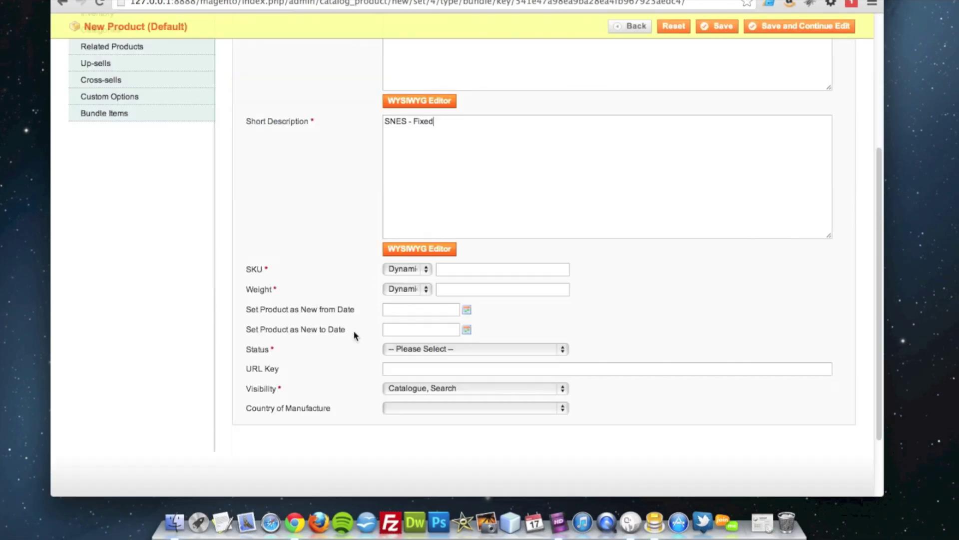
left_click(457, 270)
key("super+v")
Set the weight to Fixed 2 and the status to Enabled
left_click(398, 294)
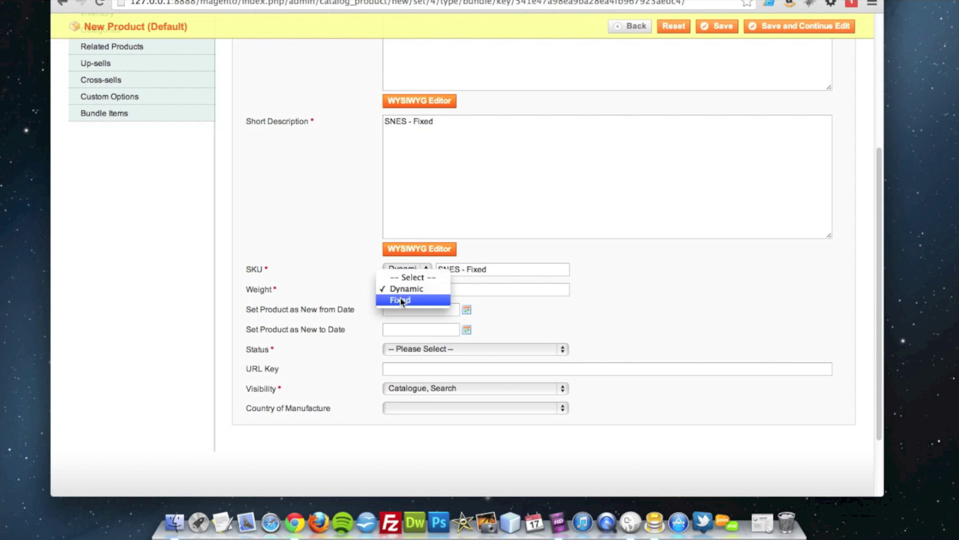
left_click(402, 300)
left_click(452, 290)
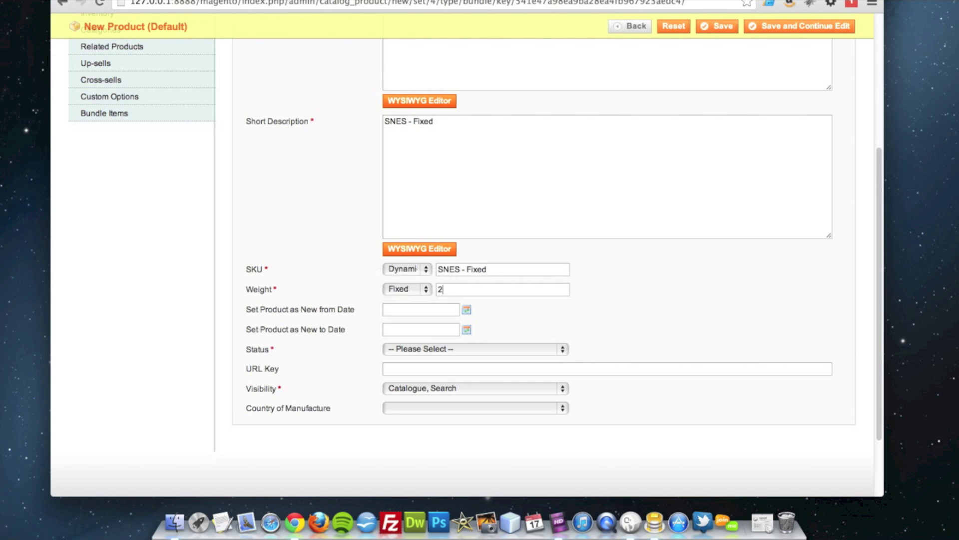
left_click(415, 348)
left_click(412, 350)
left_click(412, 349)
left_click(413, 360)
In Prices, set a Fixed price of 100 GBP and VAT class Taxable Goods
scroll(275, 340, "up", 5)
left_click(189, 172)
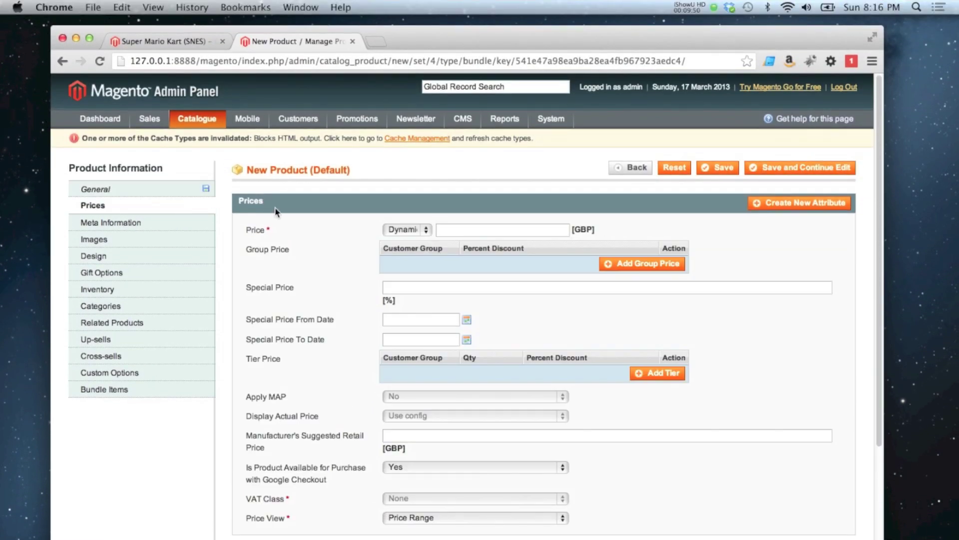
left_click(412, 229)
left_click(428, 239)
left_click(450, 229)
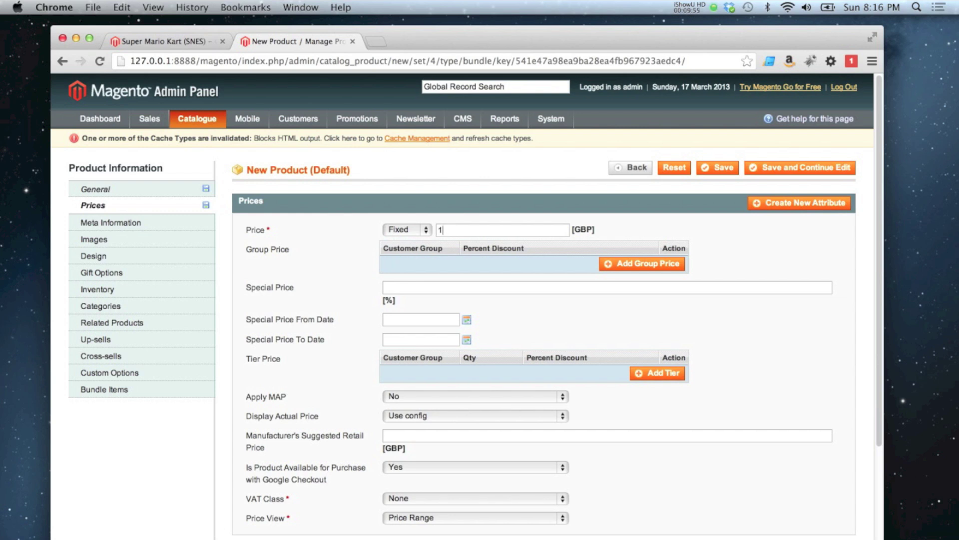
scroll(326, 270, "down", 3)
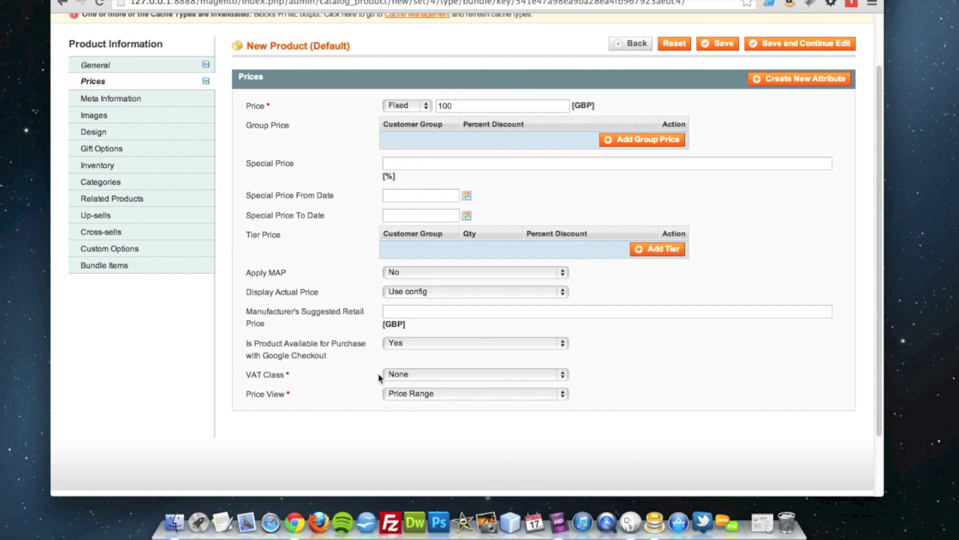
left_click(401, 376)
left_click(417, 388)
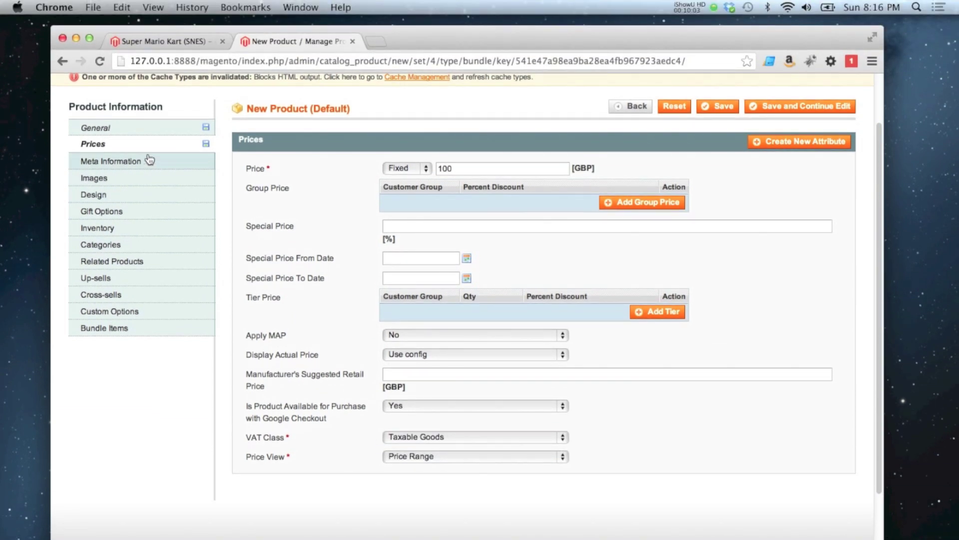
Upload snes.jpg as the product image and use it as the thumbnail
left_click(136, 183)
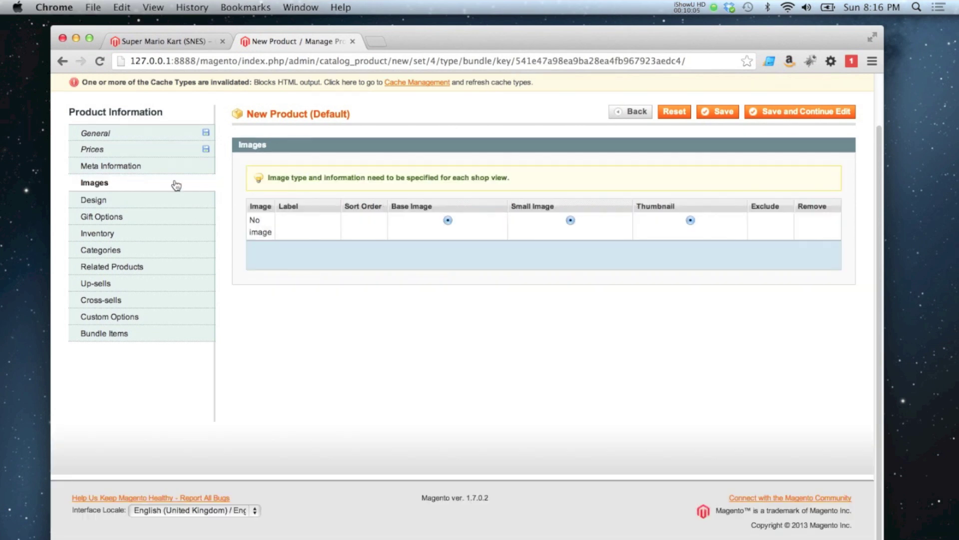
left_click(713, 252)
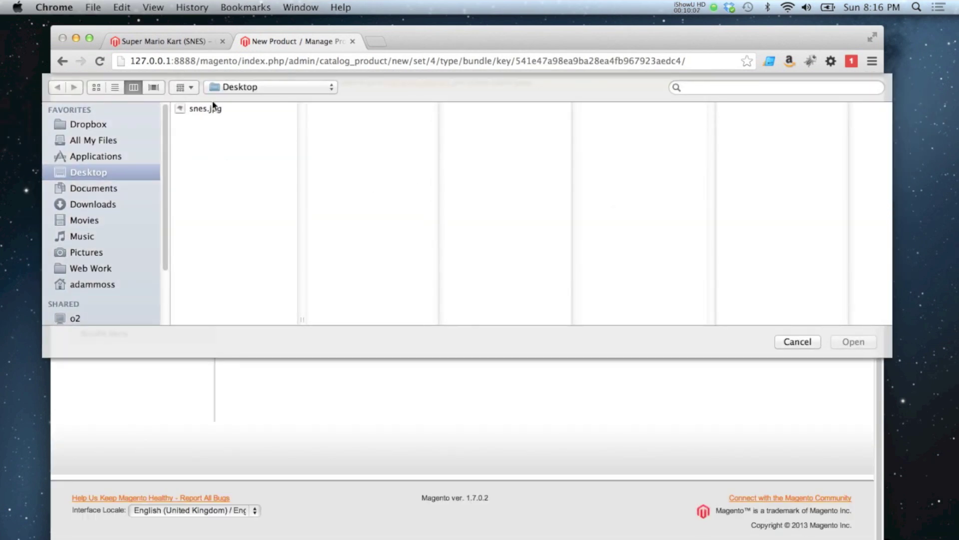
left_click(205, 108)
left_click(854, 341)
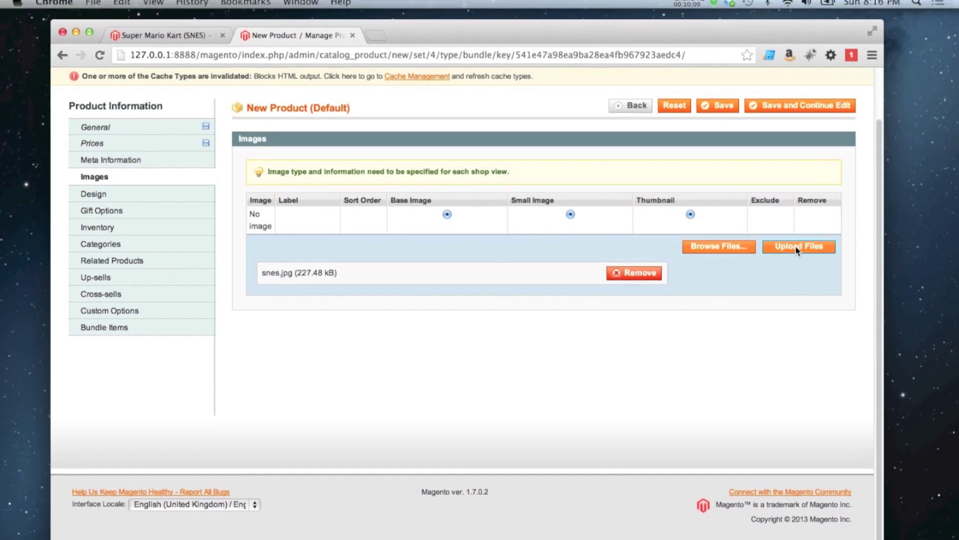
left_click(798, 251)
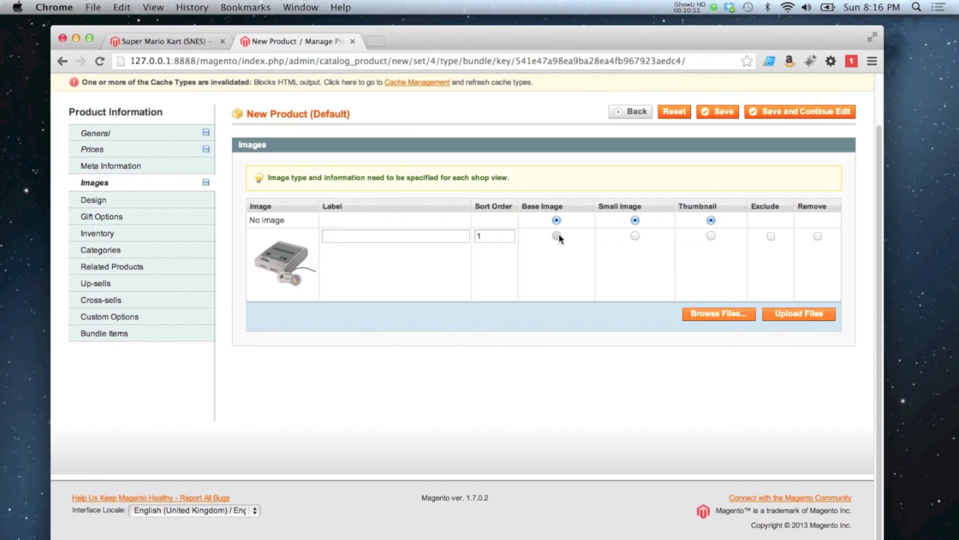
left_click(711, 237)
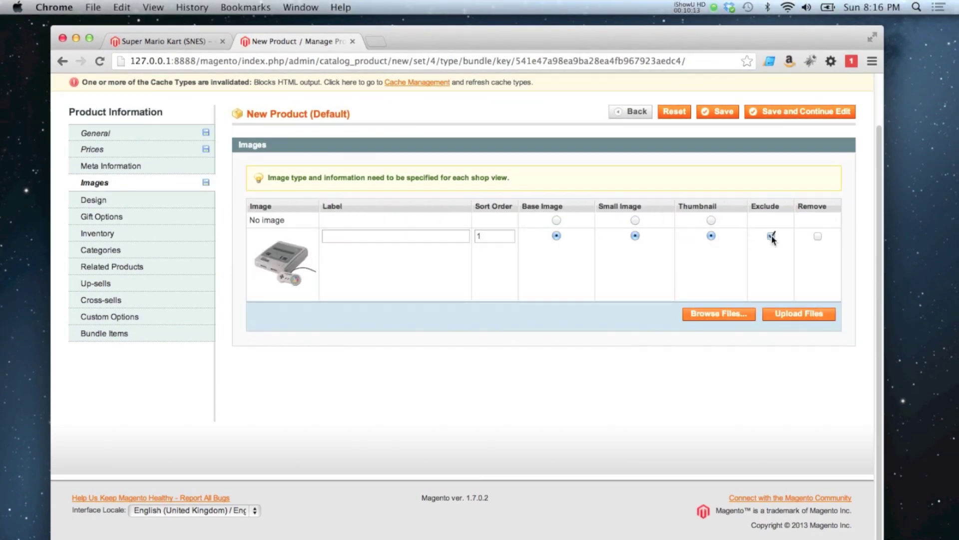
Mark the bundle In Stock and file it under Video Games > Consoles
left_click(138, 239)
left_click(423, 237)
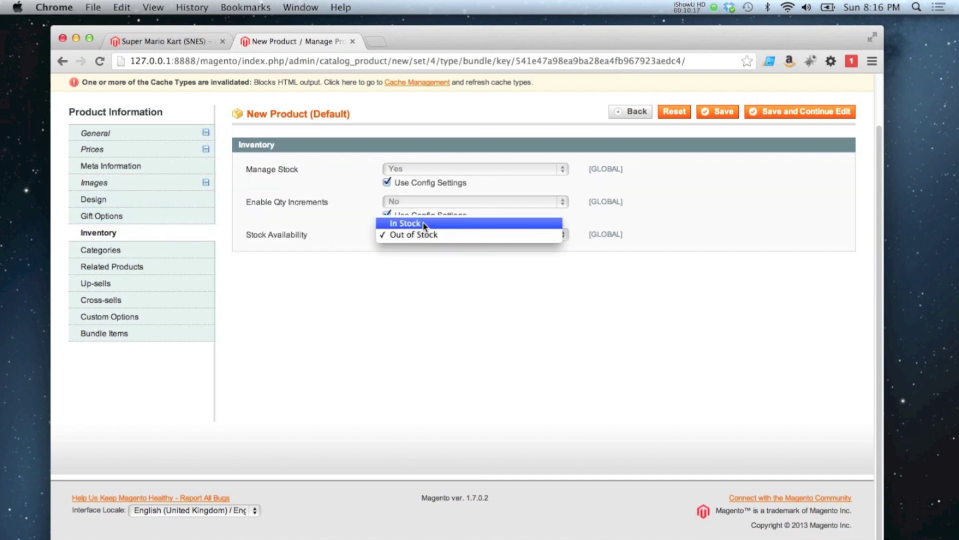
left_click(423, 221)
left_click(114, 258)
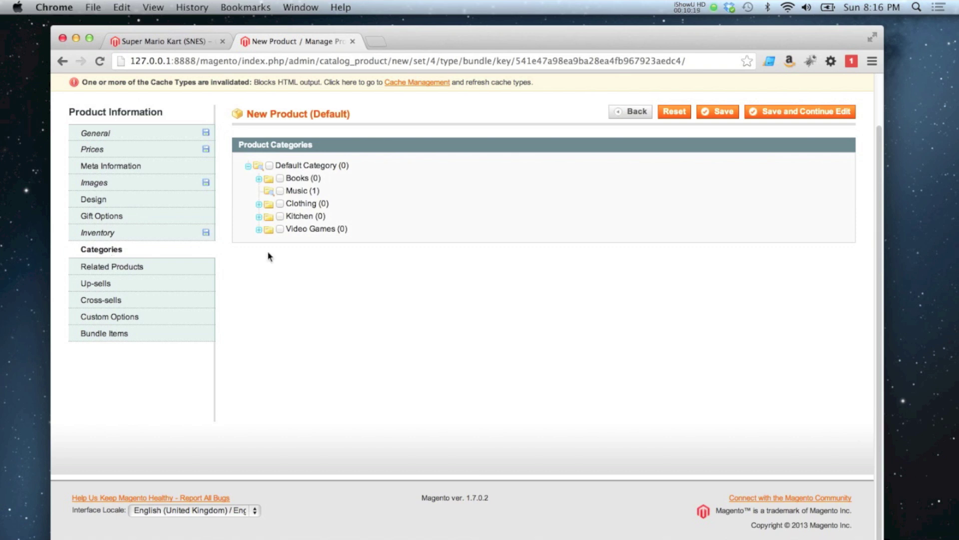
left_click(259, 229)
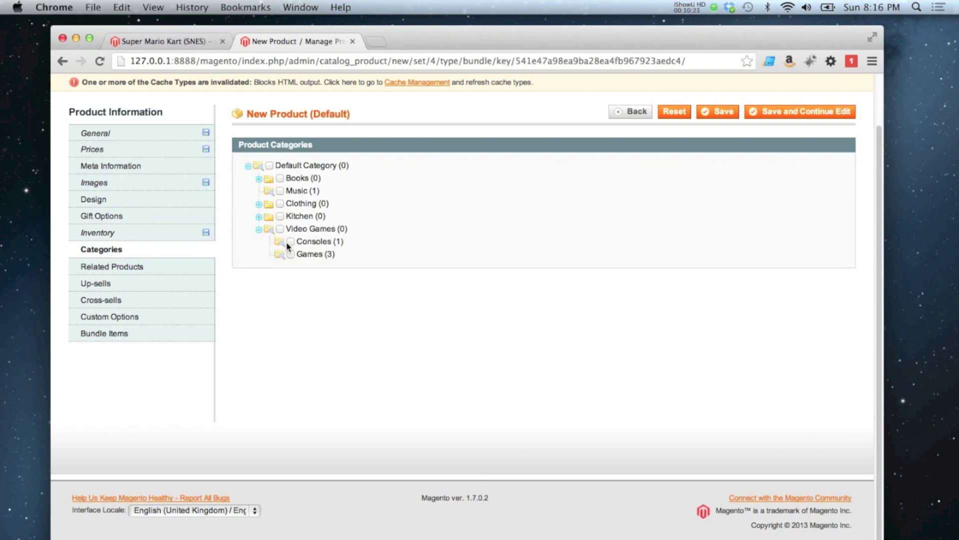
left_click(291, 241)
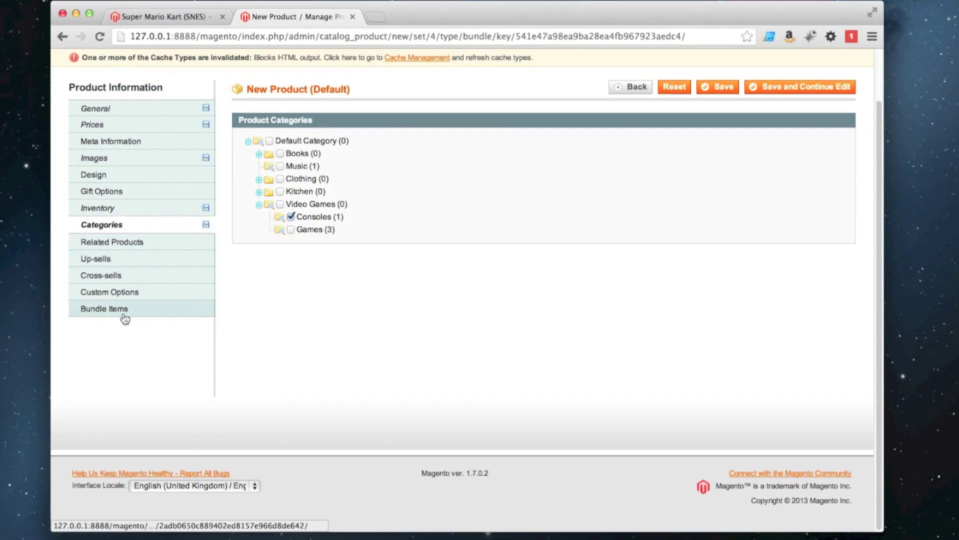
left_click(127, 333)
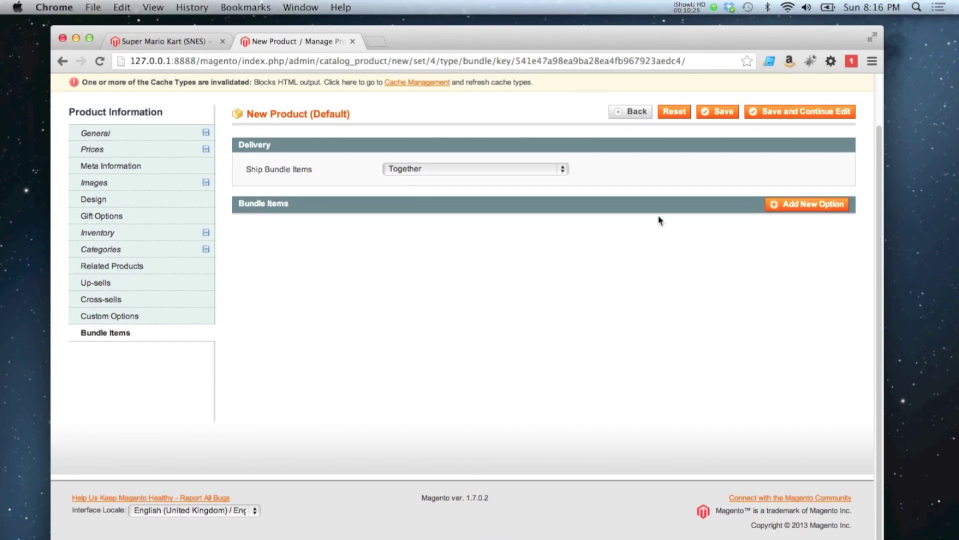
Put the Console option at position 1 and add the Super Nintendo Entertainment System console to it
left_click(796, 209)
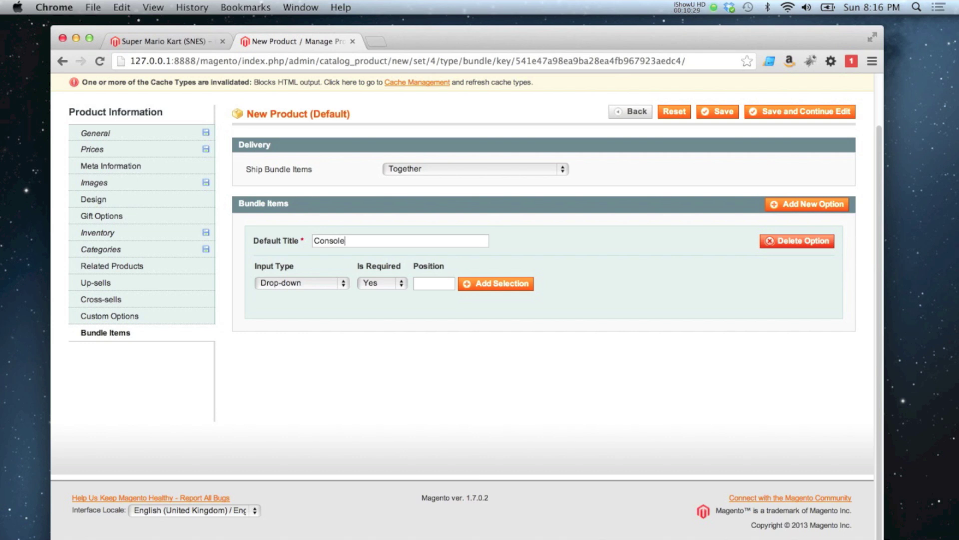
left_click(423, 284)
type("1")
left_click(302, 283)
left_click(405, 292)
left_click(488, 270)
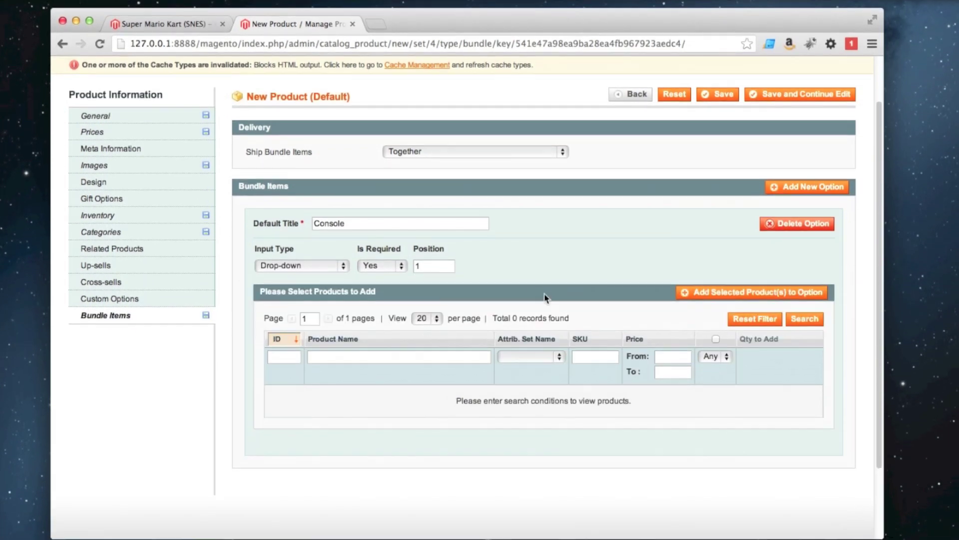
left_click(755, 298)
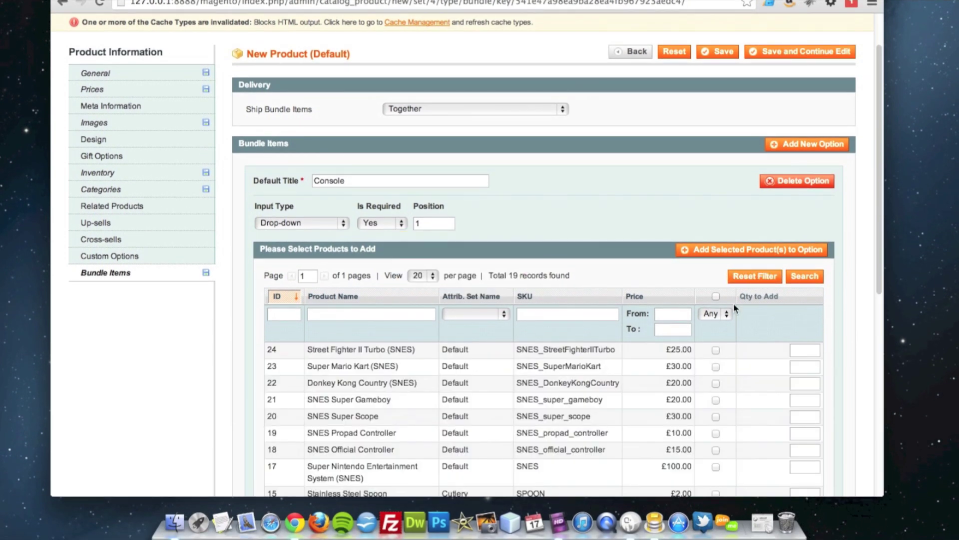
scroll(660, 350, "down", 5)
left_click(716, 327)
left_click(781, 110)
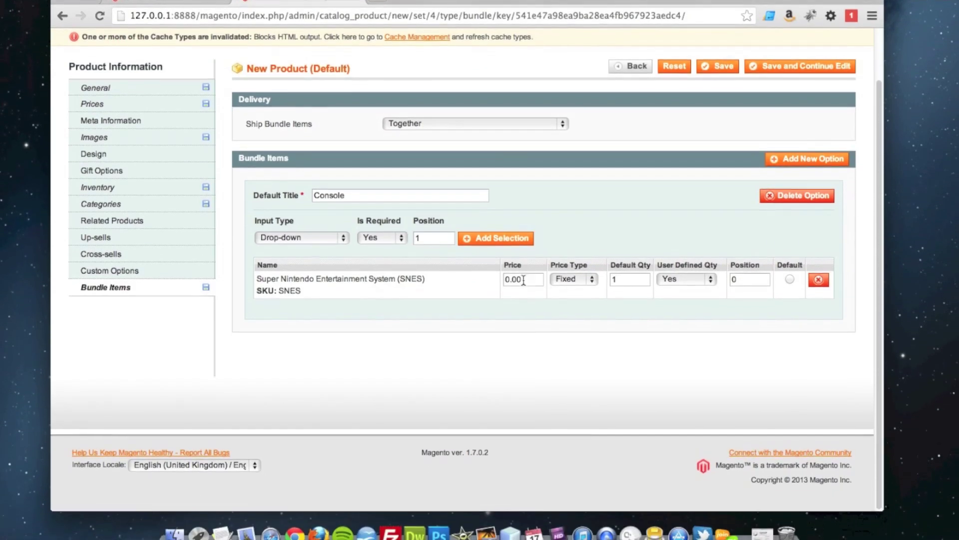
After checking the bundle's fixed price of 100, set the console's User Defined Qty to No and make it Default
left_click_drag(522, 325, 503, 325)
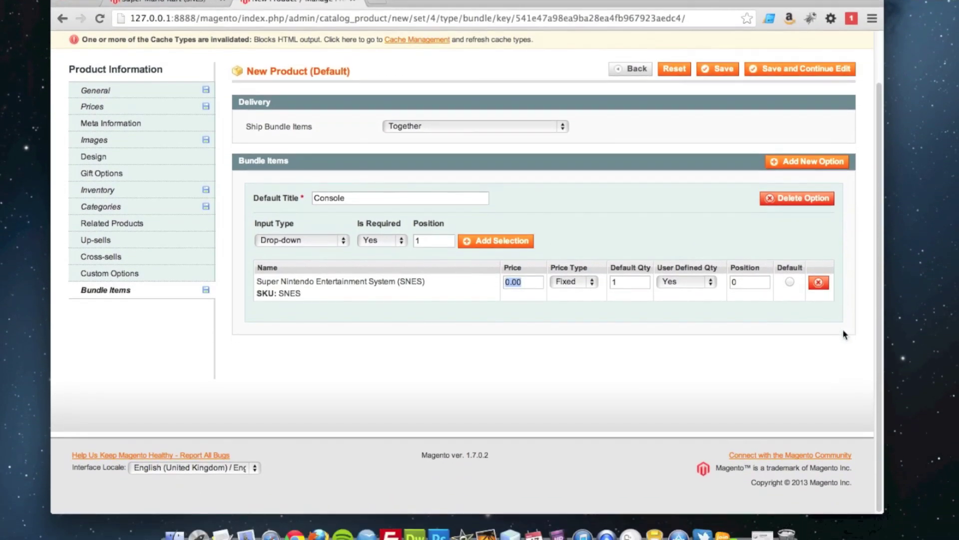
left_click(523, 307)
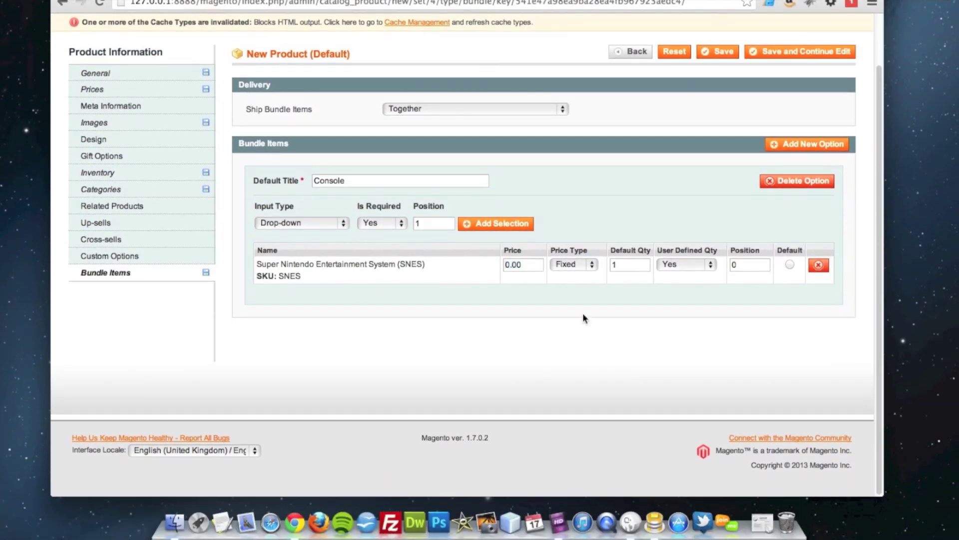
double_click(520, 264)
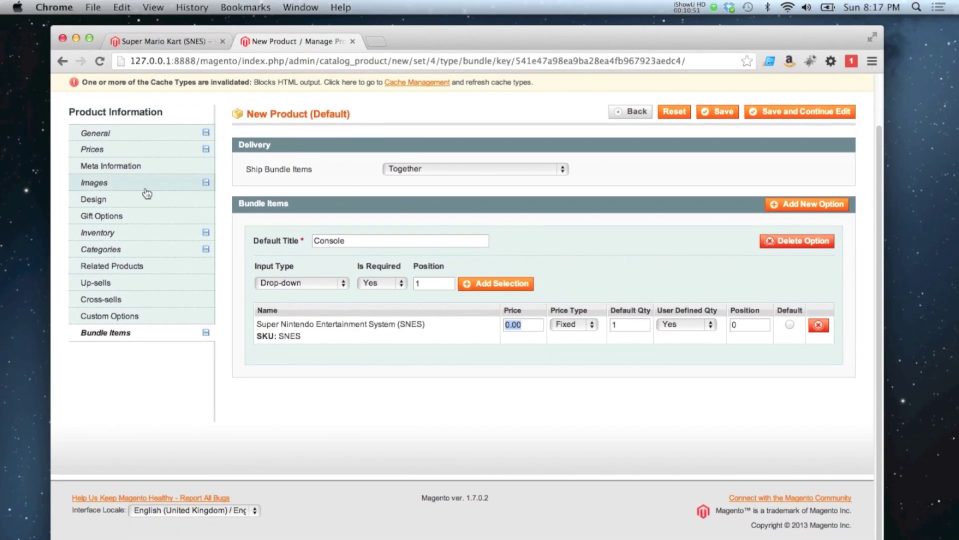
left_click(113, 152)
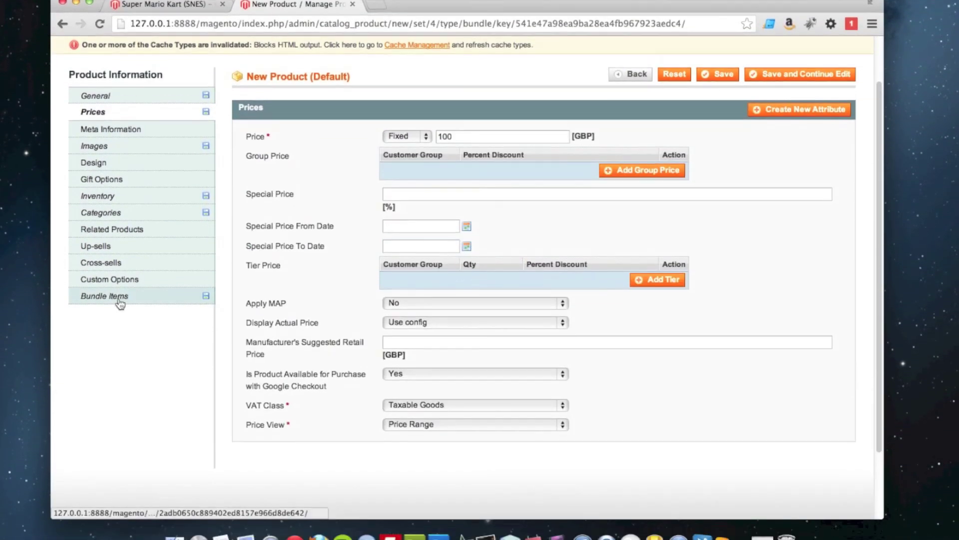
left_click(117, 334)
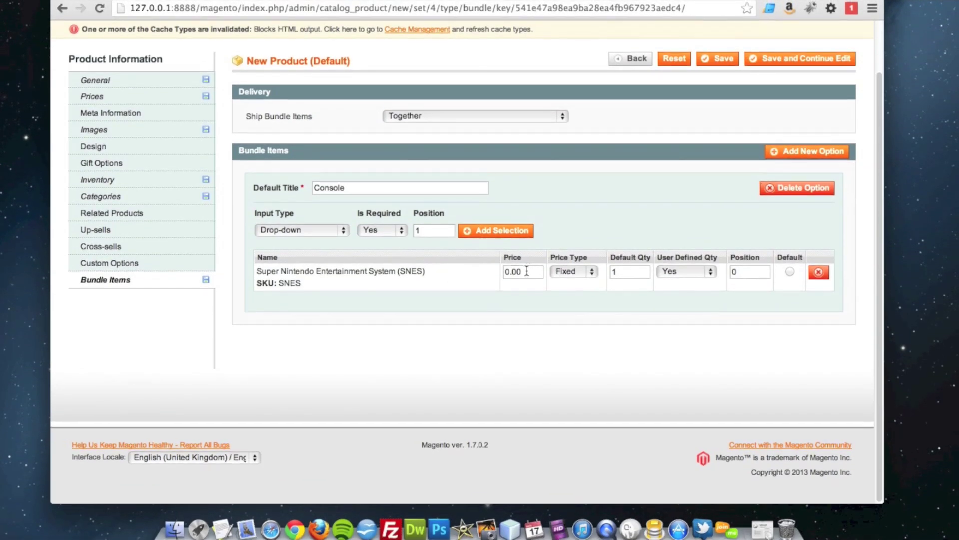
left_click_drag(524, 270, 500, 270)
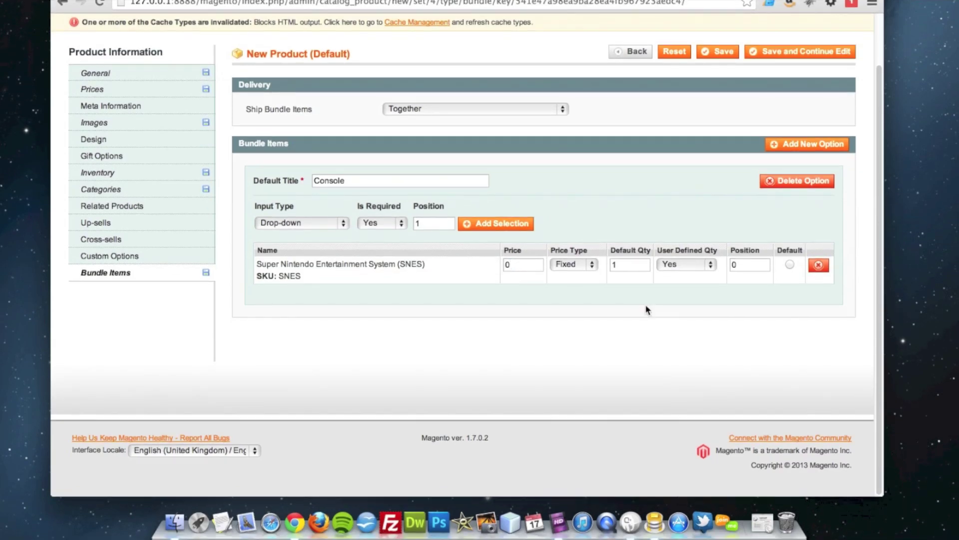
left_click(683, 267)
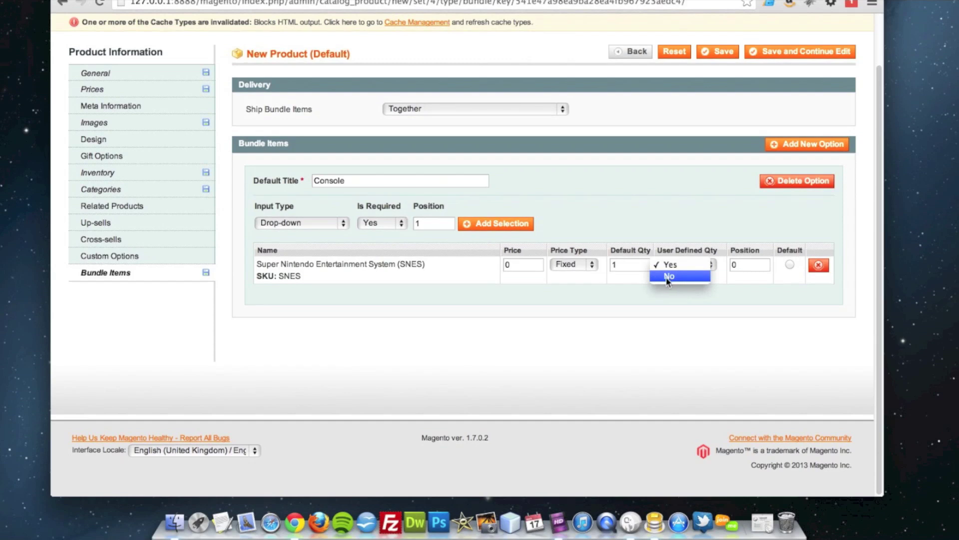
left_click(670, 277)
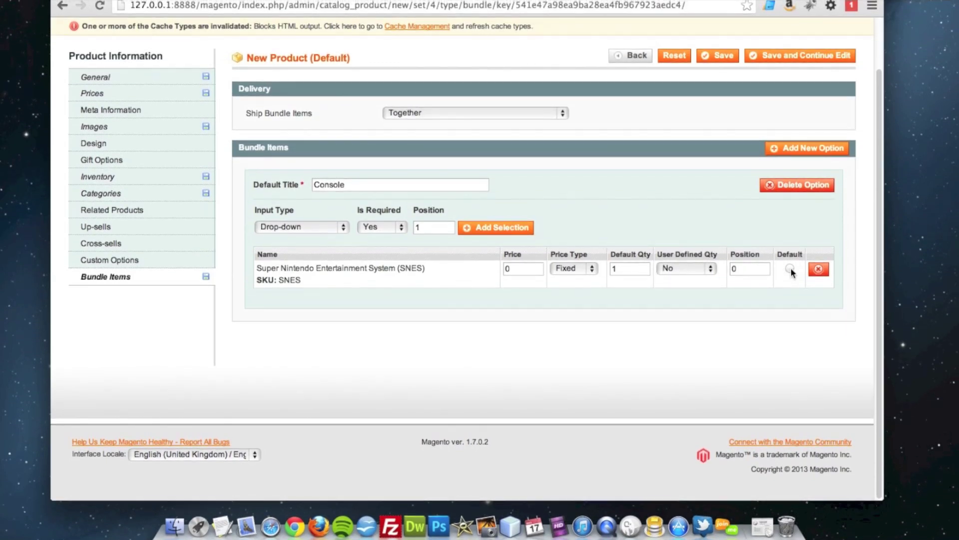
left_click(790, 267)
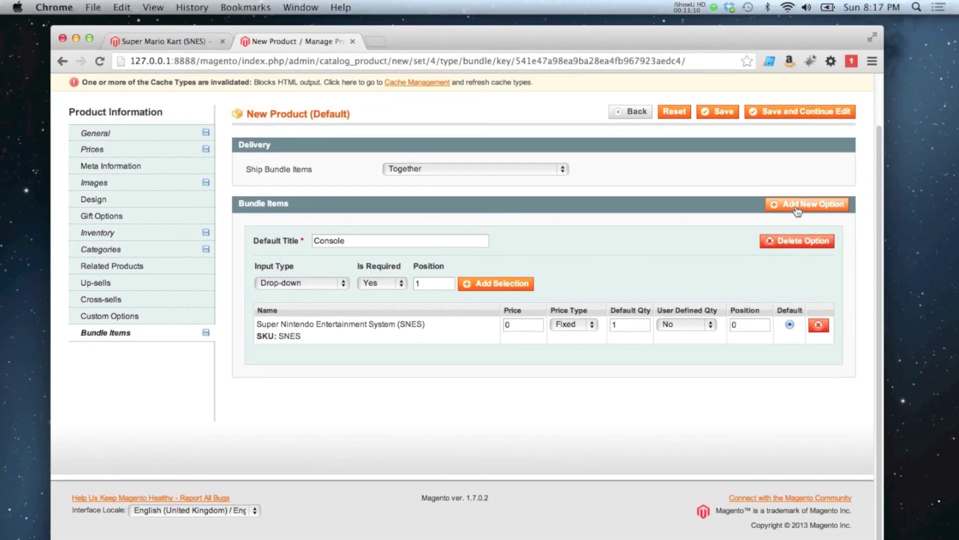
Add an Accessories option as an optional drop-down at position 2
left_click(797, 209)
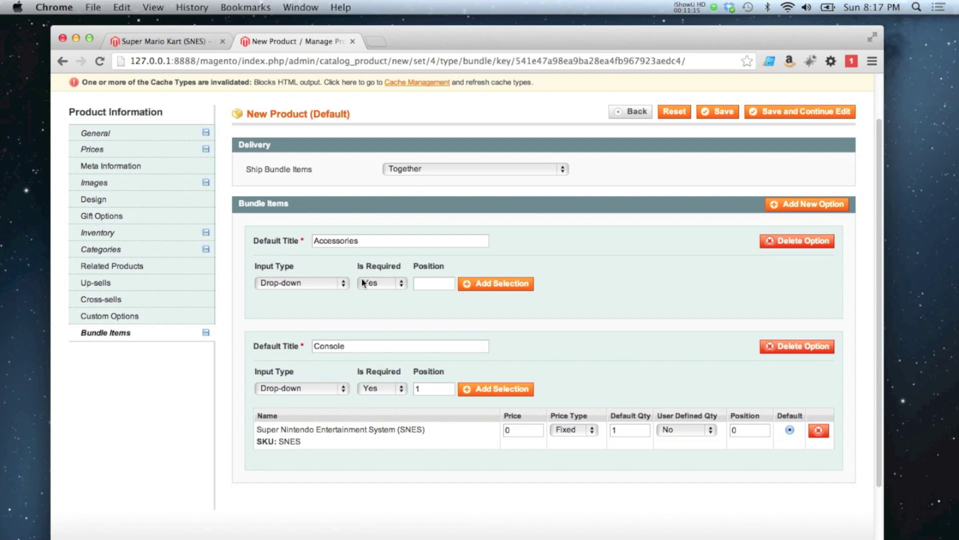
left_click(339, 283)
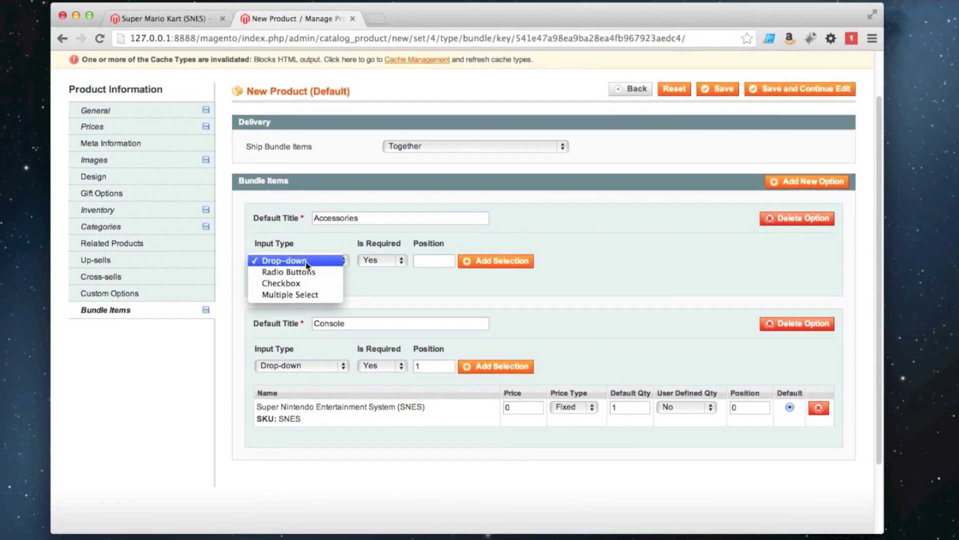
left_click(308, 265)
left_click(388, 264)
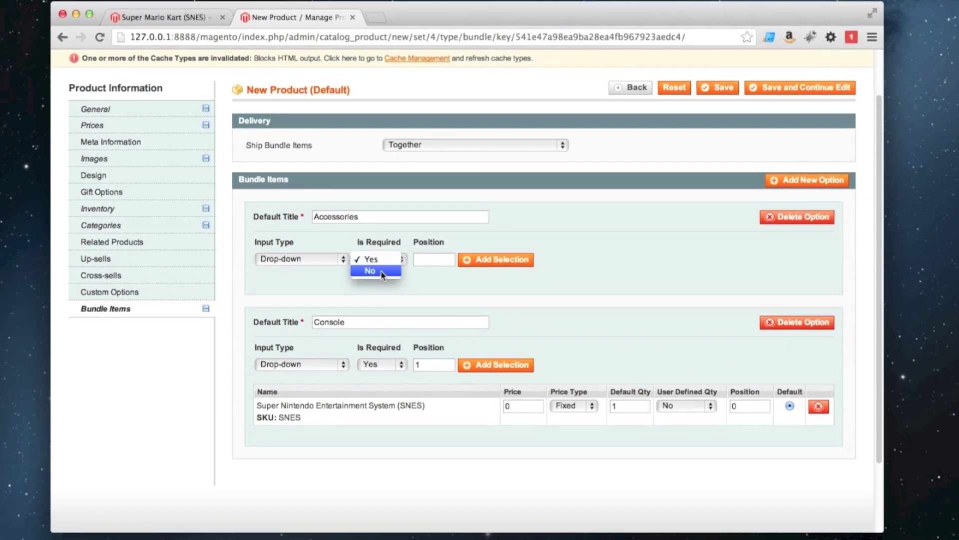
left_click(380, 271)
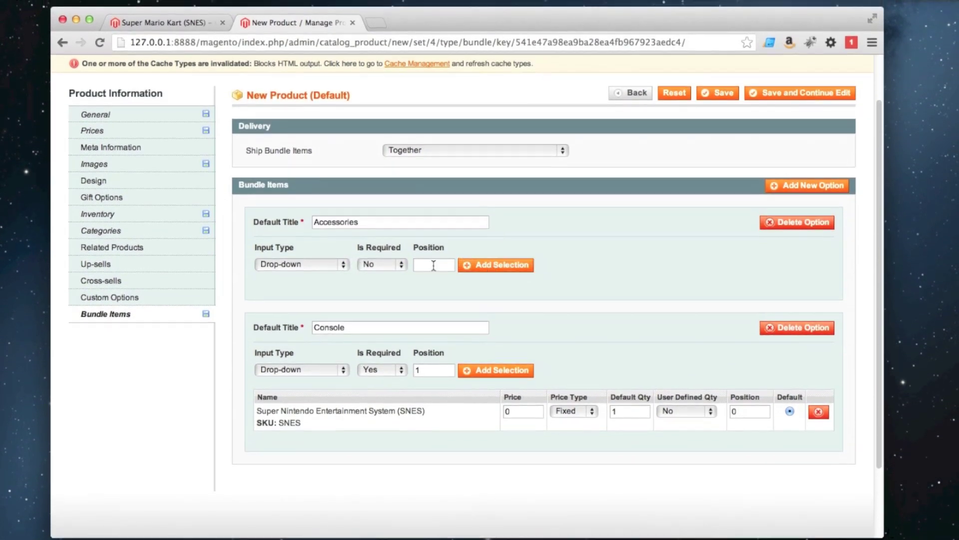
left_click(434, 265)
type("2")
Add SNES Super Scope and SNES Super Gameboy to Accessories, each priced at 5.00
left_click(496, 265)
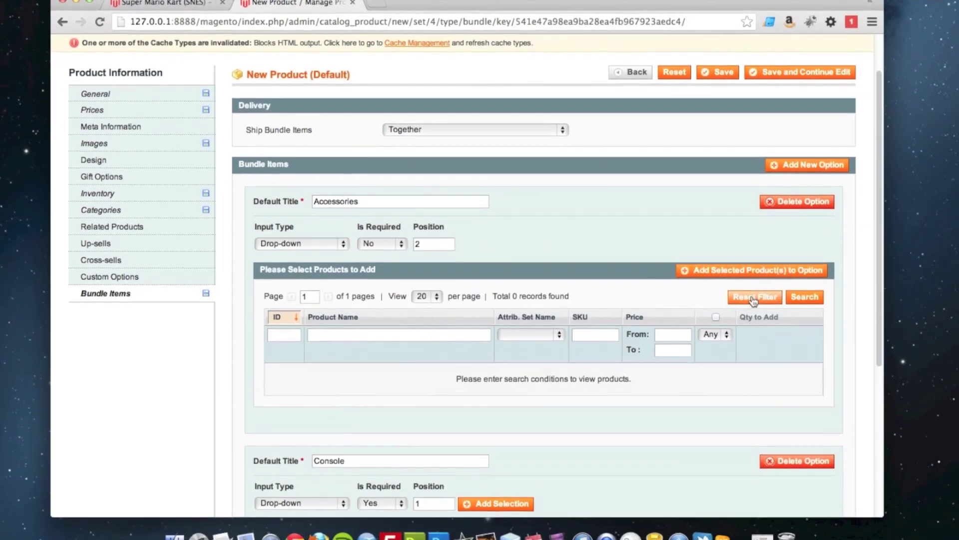
left_click(755, 296)
scroll(715, 357, "down", 3)
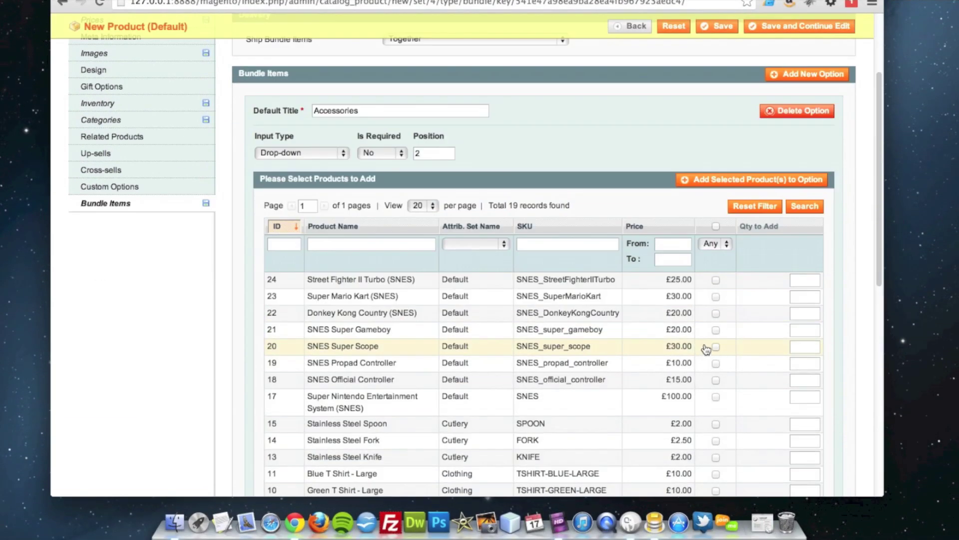
left_click(715, 329)
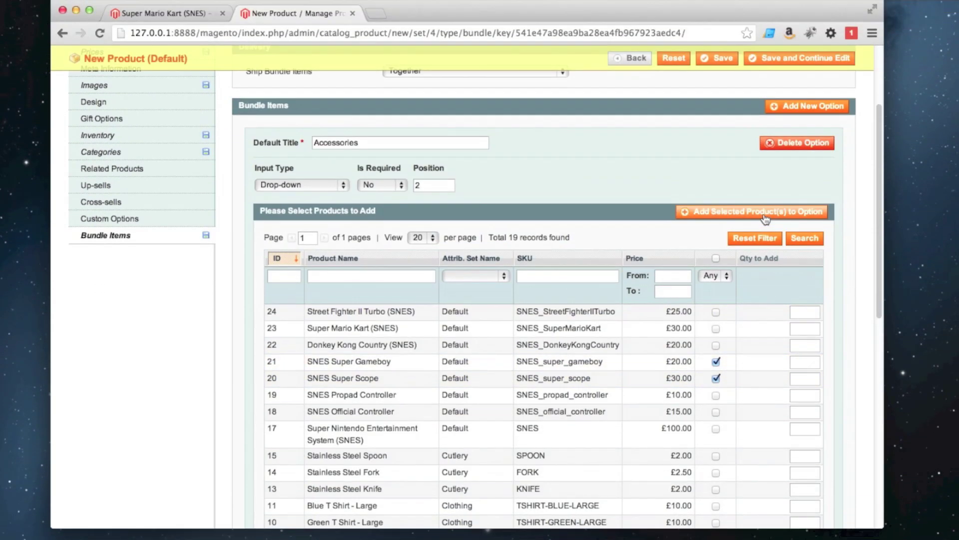
left_click(752, 179)
scroll(403, 259, "up", 1)
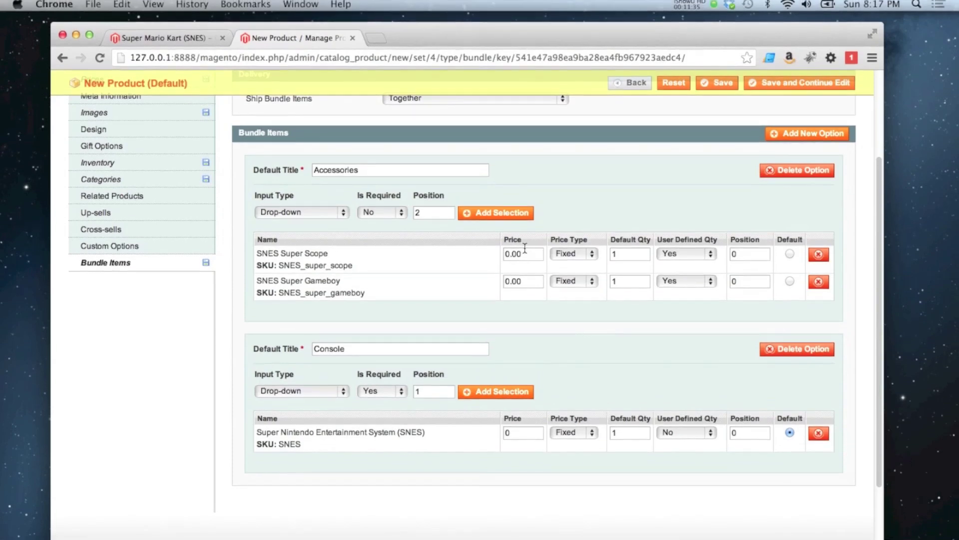
left_click_drag(525, 250, 474, 254)
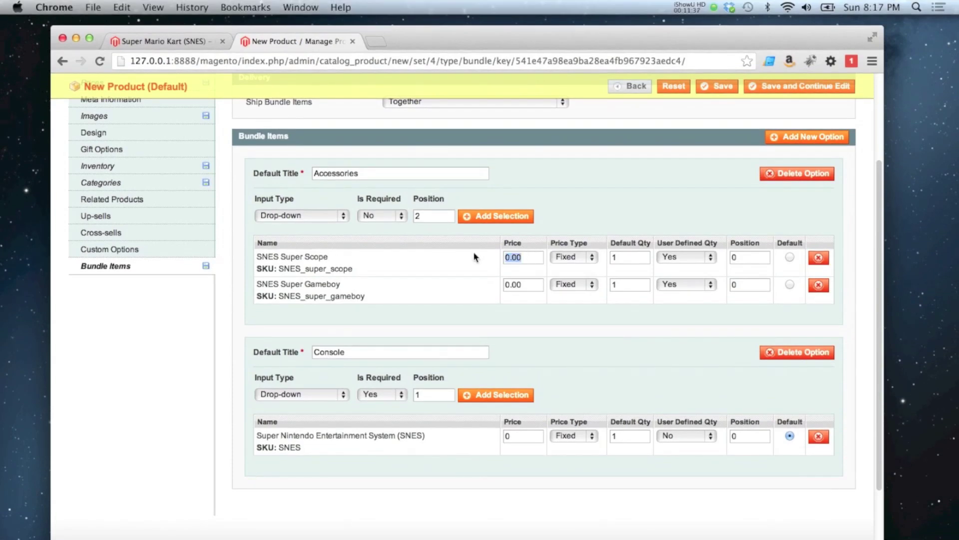
type("5")
left_click_drag(520, 284, 478, 283)
type("5.00")
scroll(473, 251, "up", 1)
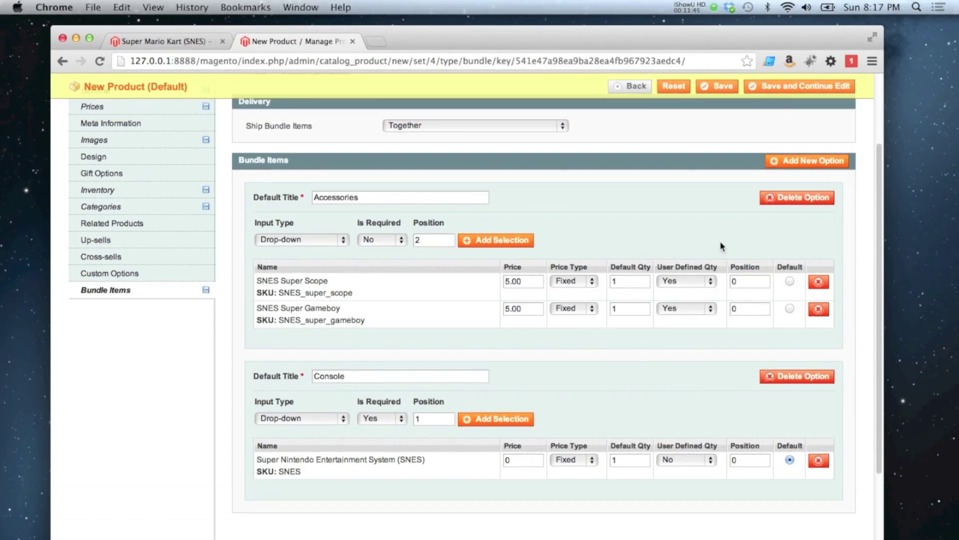
left_click(807, 160)
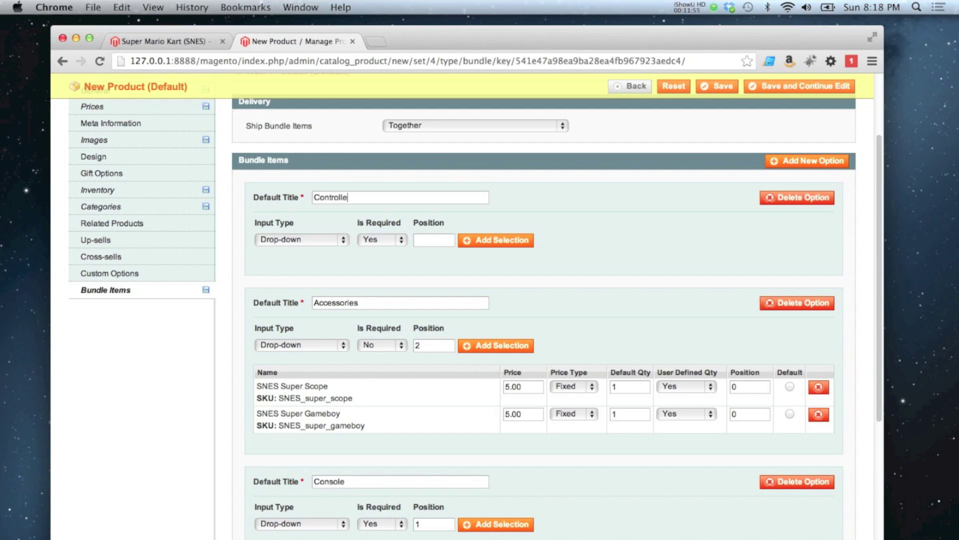
Make Controllers an optional Radio Buttons option holding the SNES Propad and SNES Official controllers
left_click(324, 240)
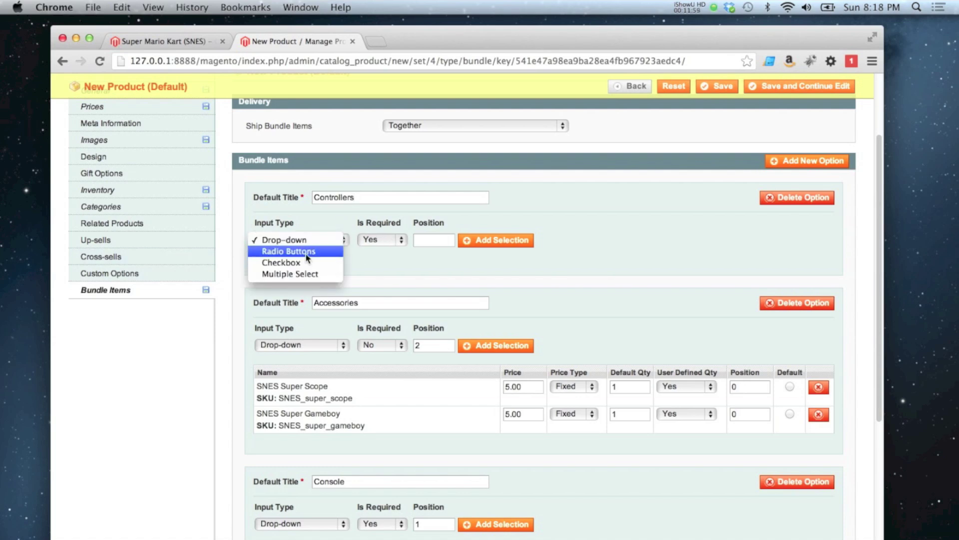
left_click(306, 252)
left_click(388, 240)
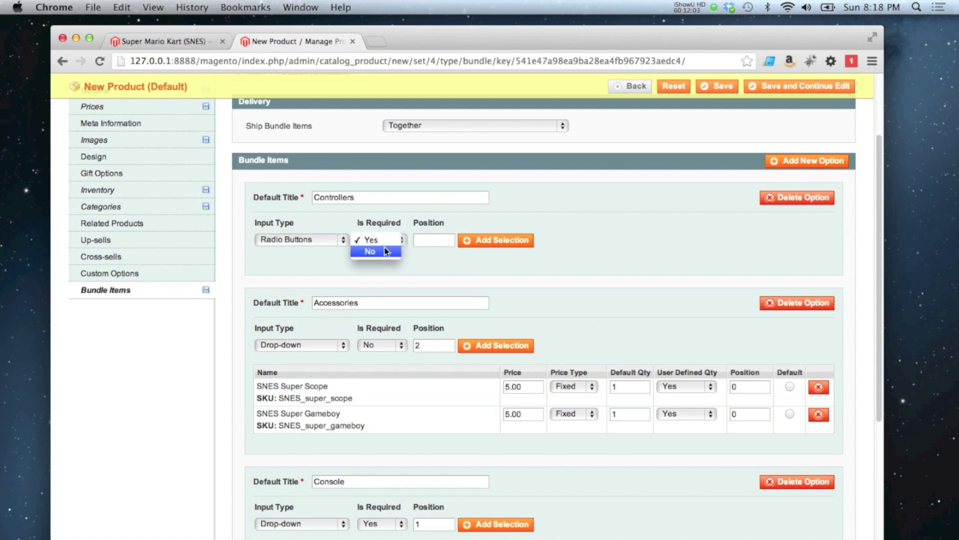
left_click(436, 241)
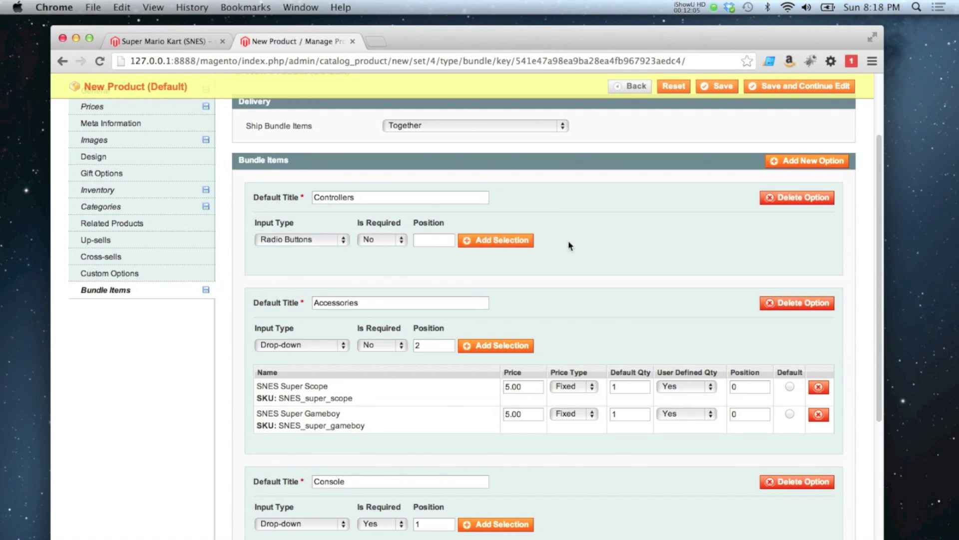
left_click(496, 241)
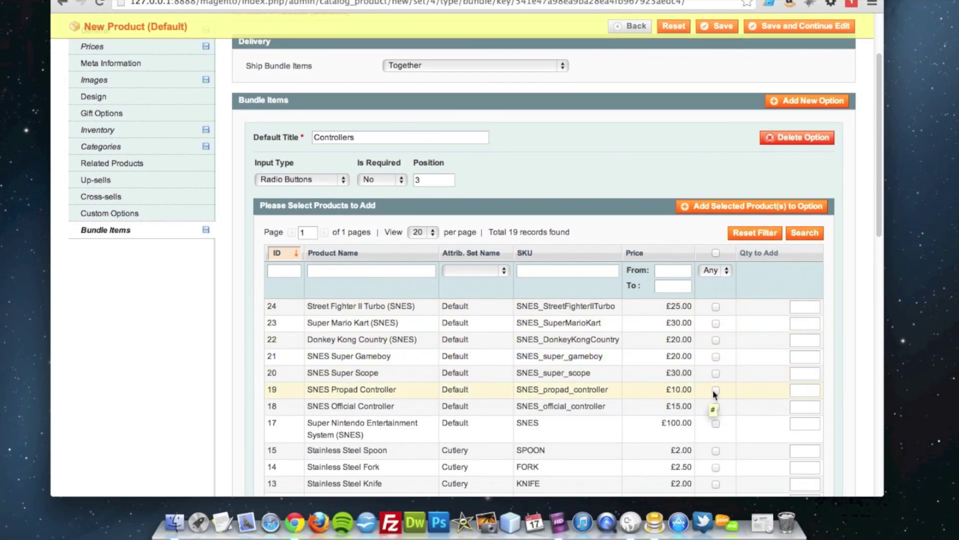
left_click(716, 391)
left_click(717, 406)
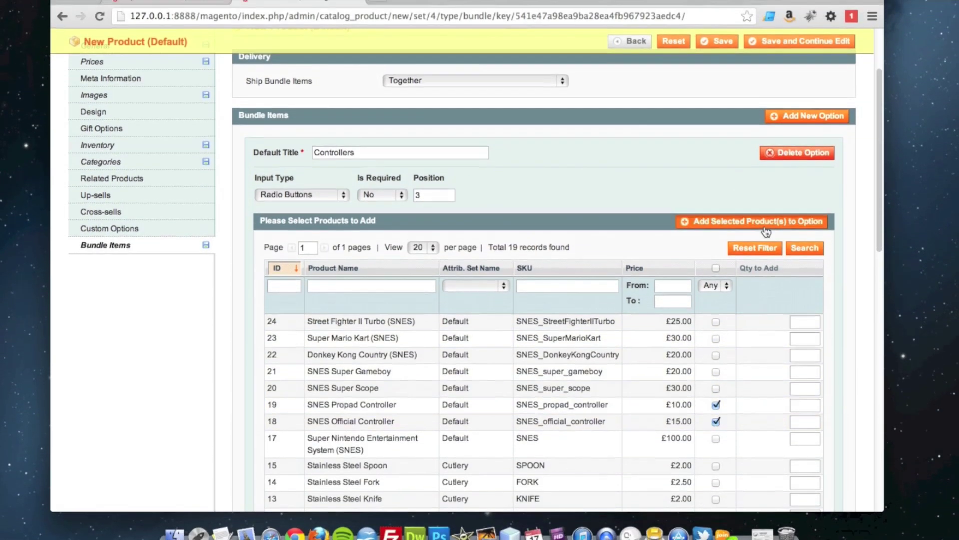
left_click(752, 206)
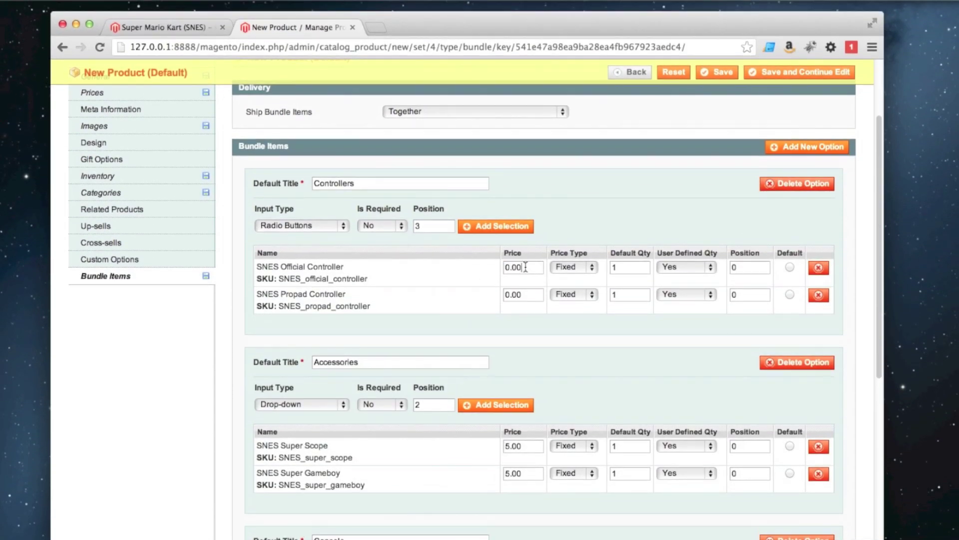
Price both controllers at 5 with the Fixed price type
double_click(517, 267)
type("10")
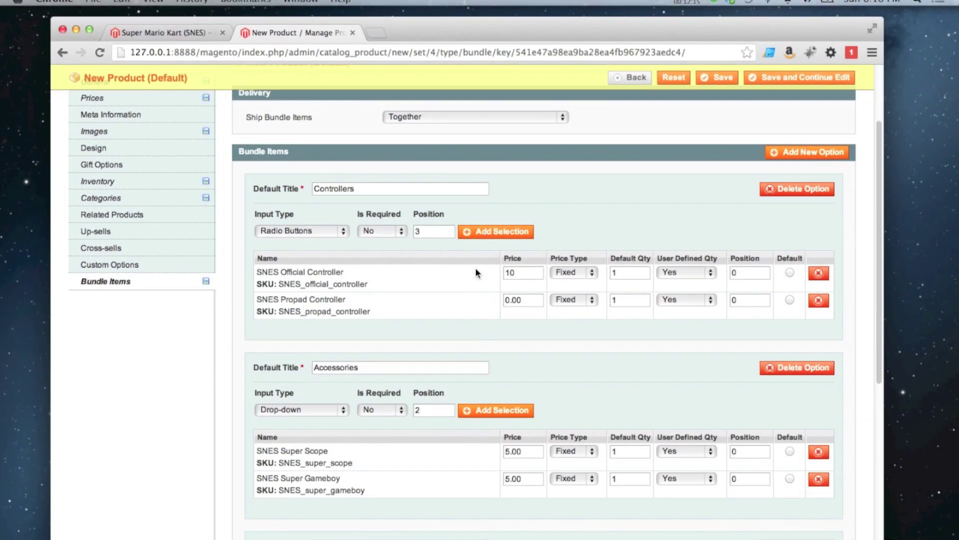
key("BackSpace")
key("BackSpace")
type("5")
double_click(520, 300)
type("5")
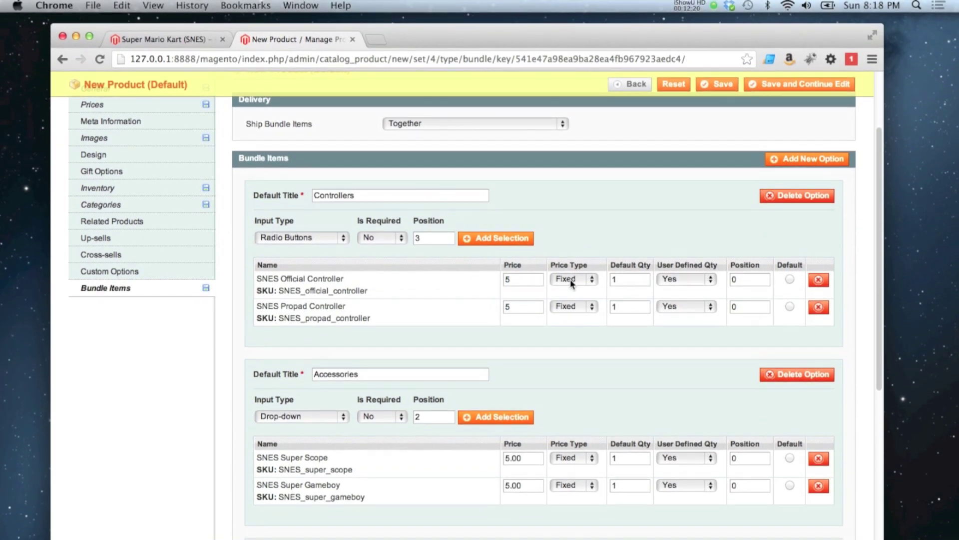
left_click(572, 253)
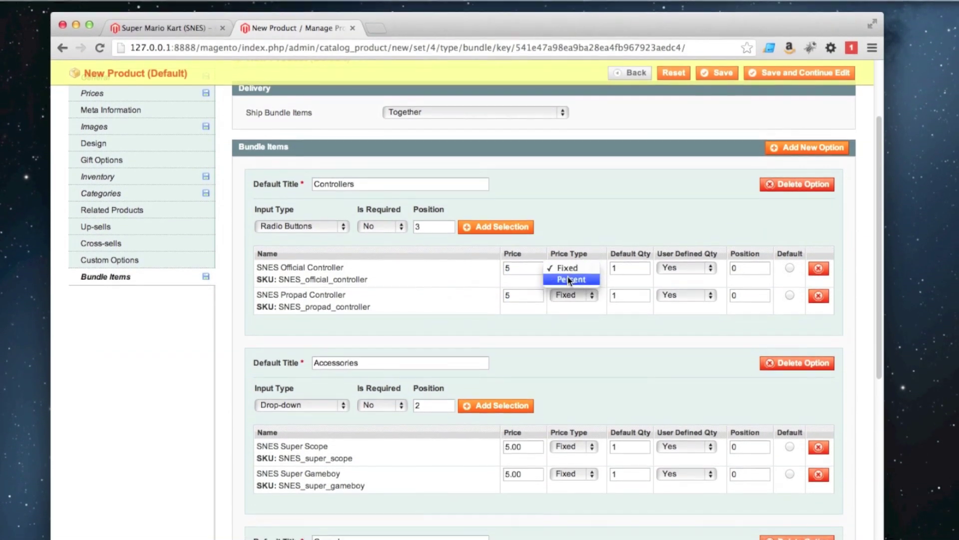
left_click(569, 279)
left_click(574, 293)
left_click(571, 306)
left_click(575, 267)
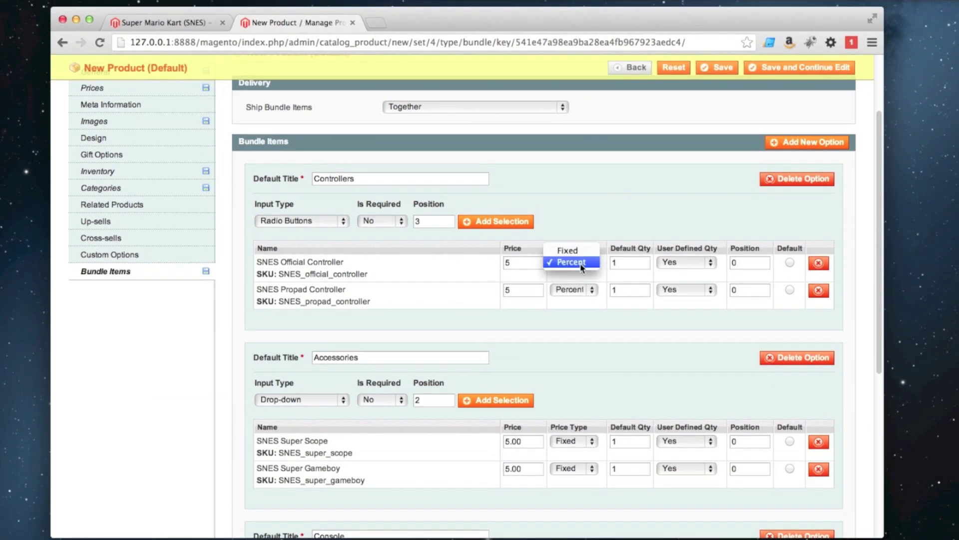
left_click(567, 251)
left_click(574, 290)
left_click(574, 287)
left_click(577, 279)
left_click(567, 265)
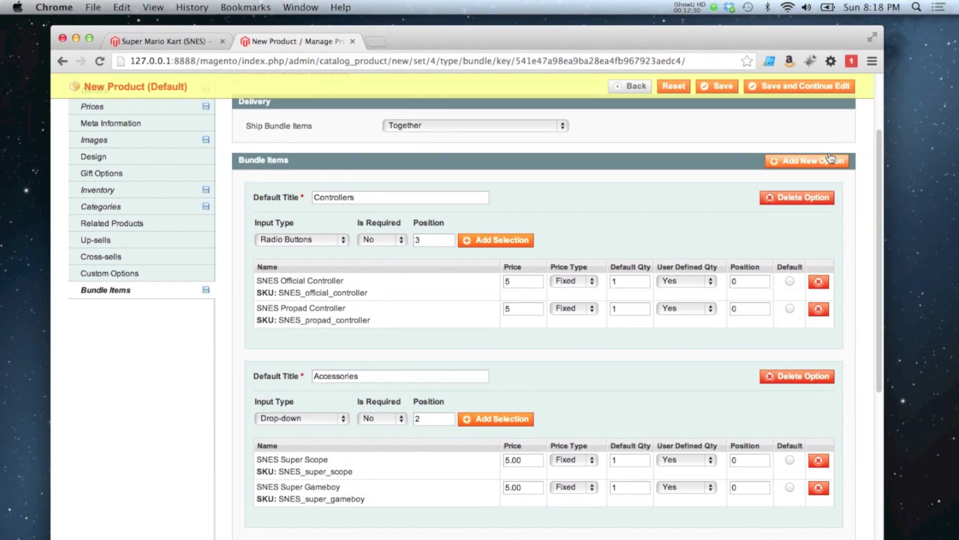
left_click(831, 159)
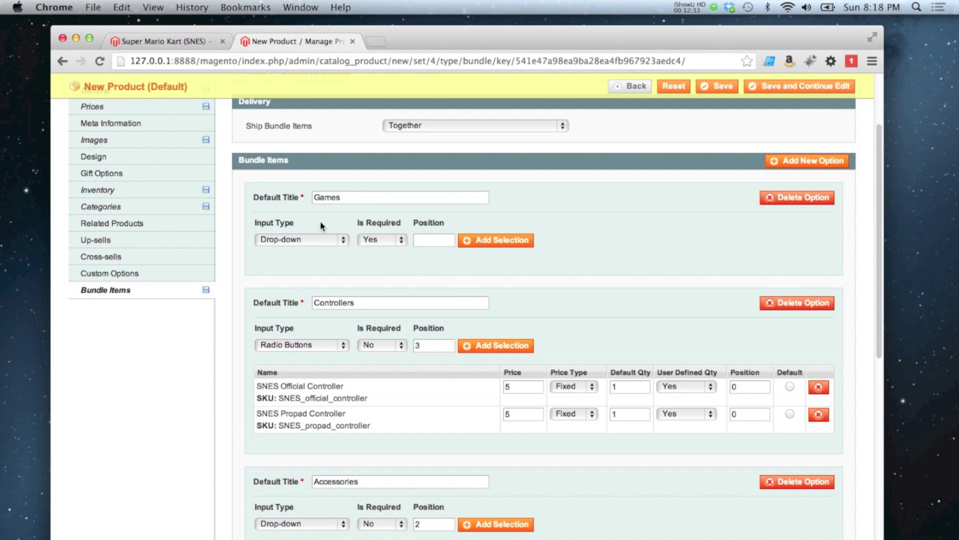
Make Games an optional checkbox option with Street Fighter II Turbo, Super Mario Kart and Donkey Kong Country
left_click(299, 240)
left_click(300, 261)
left_click(379, 242)
left_click(380, 251)
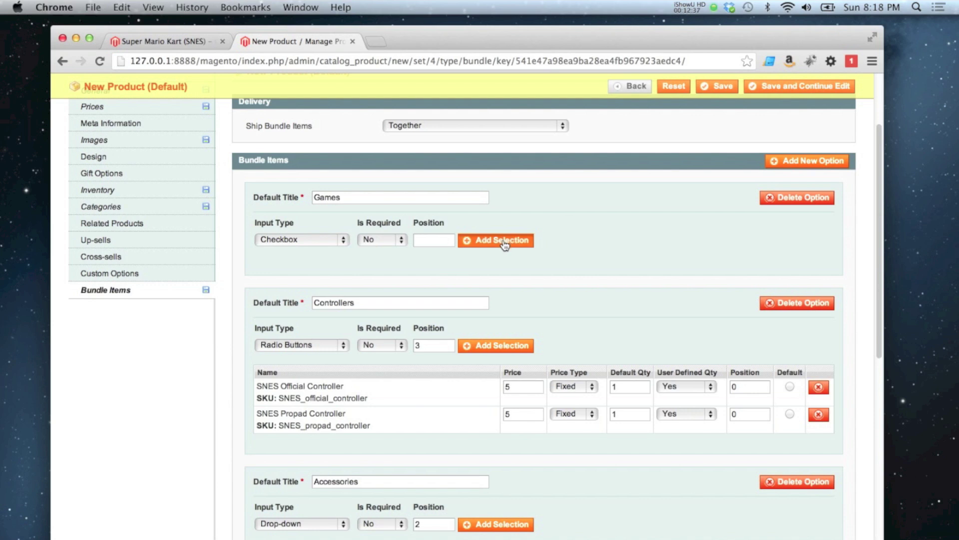
left_click(459, 240)
left_click(756, 292)
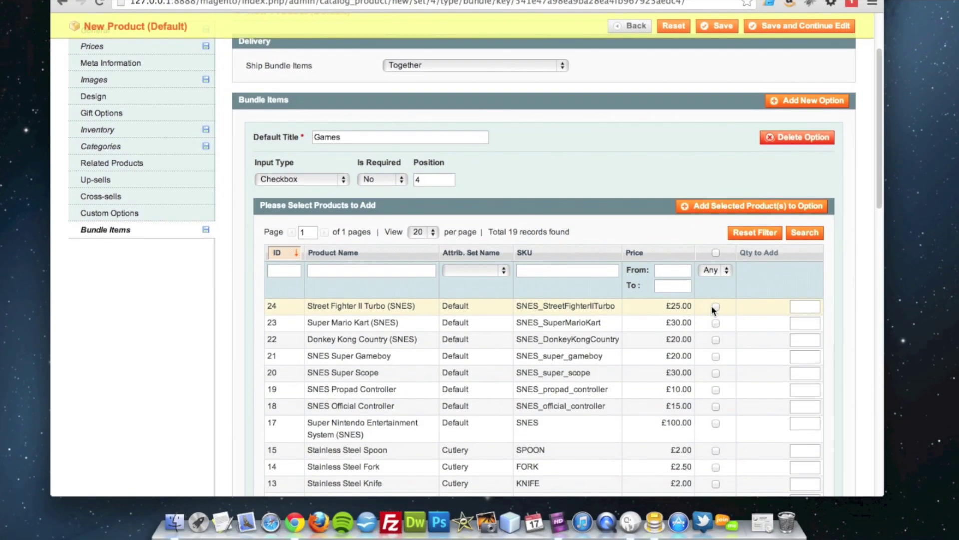
left_click(715, 316)
left_click(715, 333)
left_click(716, 350)
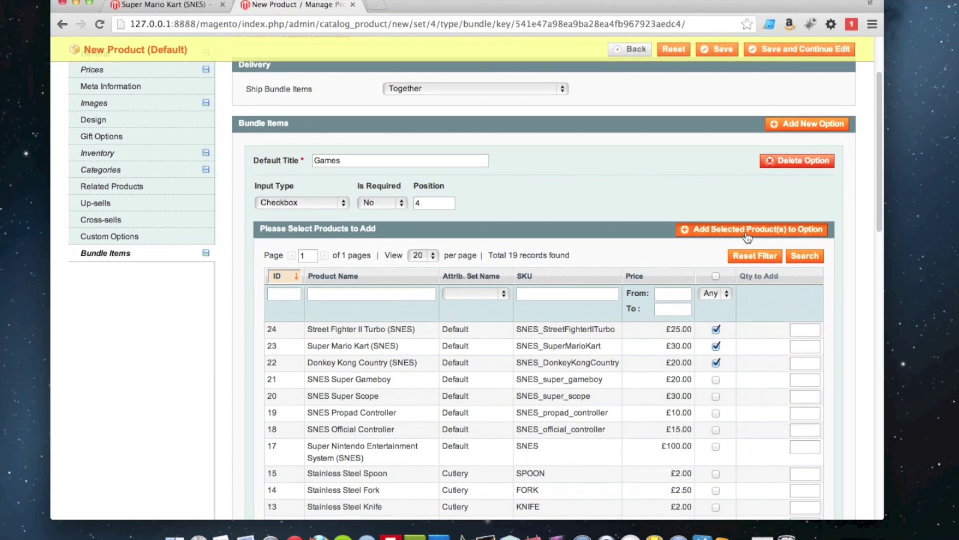
left_click(752, 206)
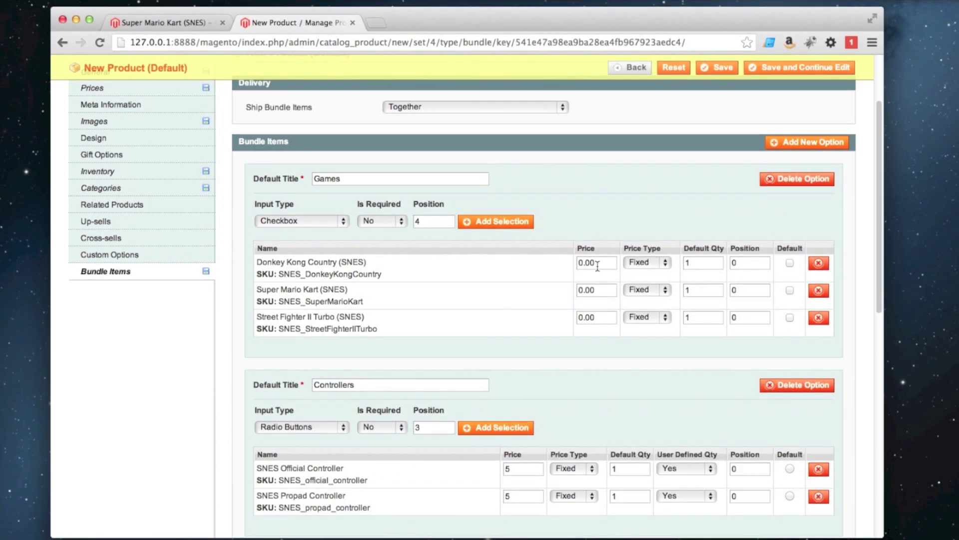
Enter price 5 for Donkey Kong Country and Super Mario Kart in the Games option
left_click_drag(595, 265, 552, 268)
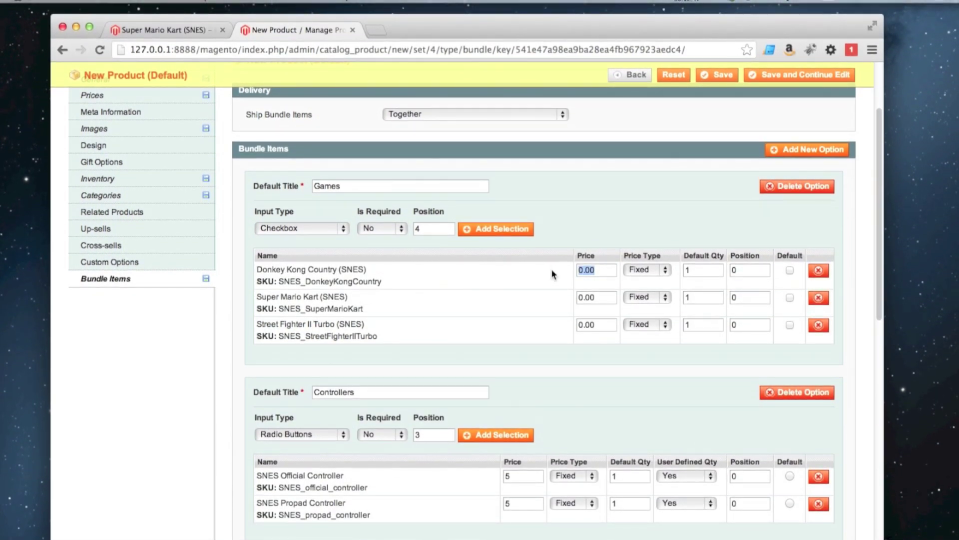
type("5")
mouse_move(599, 297)
left_mouse_down()
mouse_move(574, 298)
mouse_move(577, 282)
left_mouse_up()
type("5")
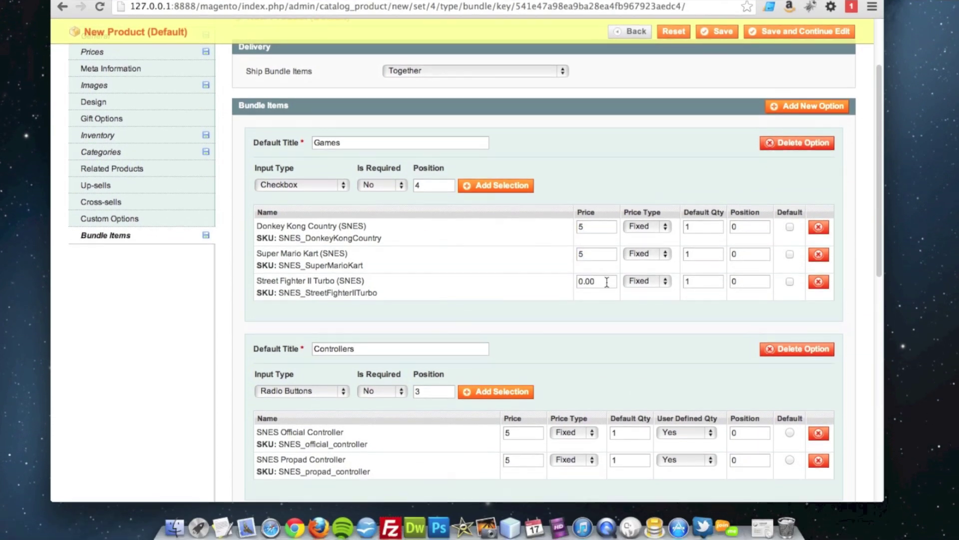
type("5")
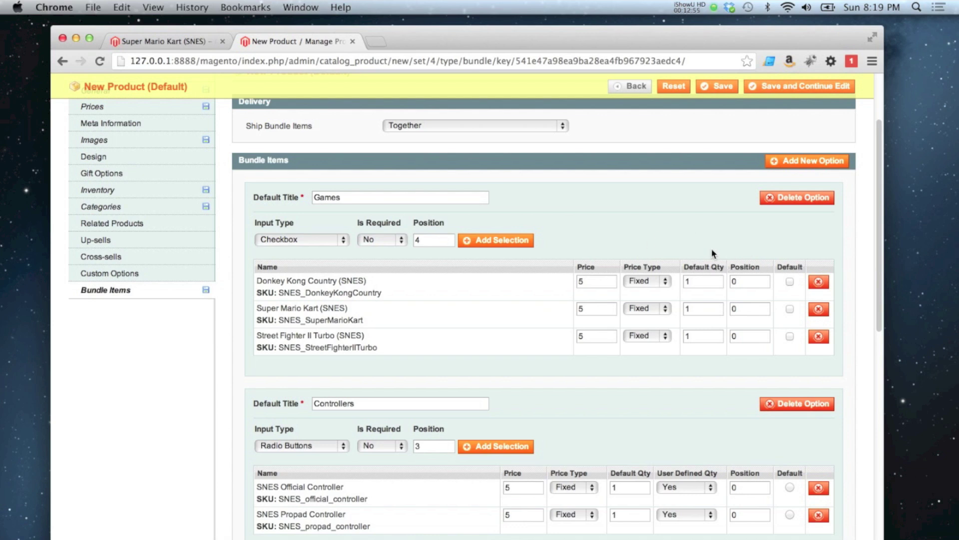
scroll(741, 237, "down", 10)
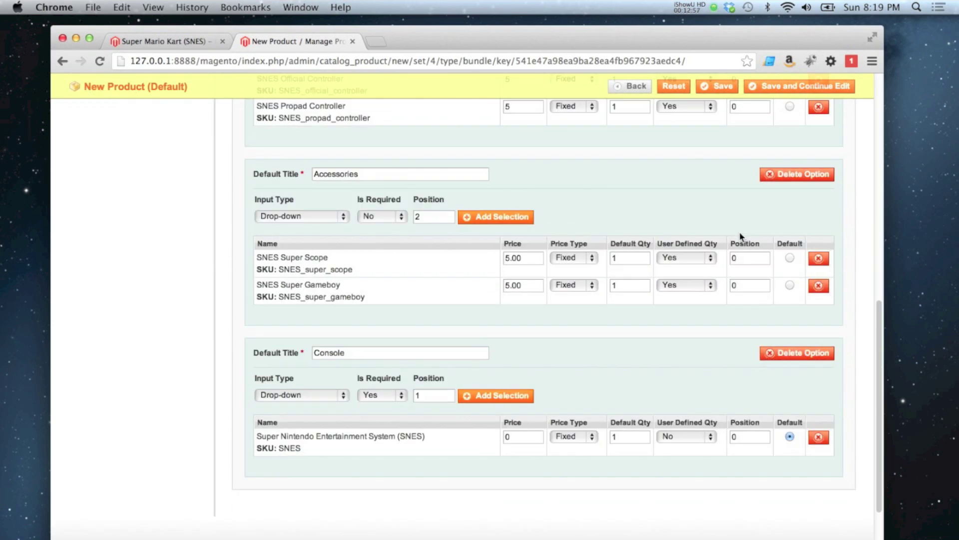
scroll(741, 237, "up", 12)
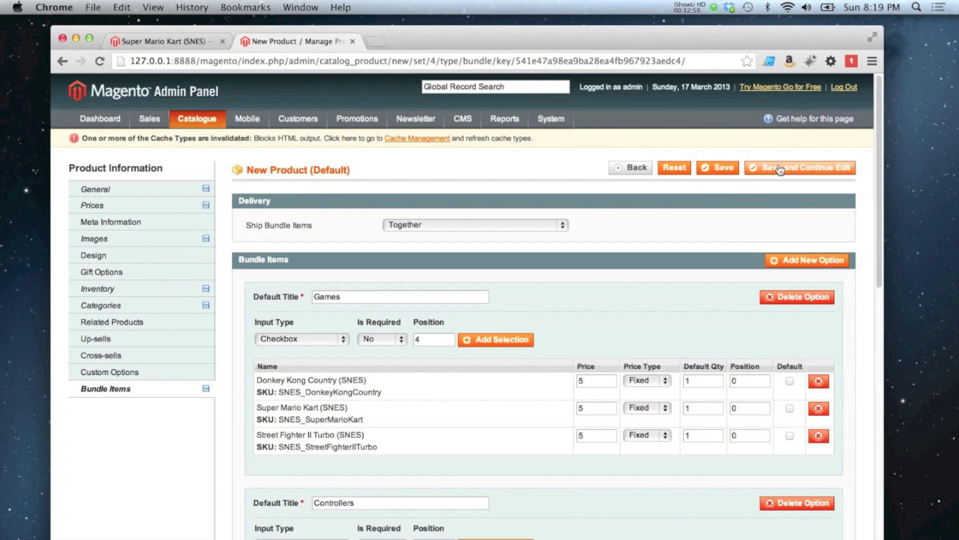
Save the SNES - Fixed bundle and check it on the storefront Consoles page
left_click(725, 172)
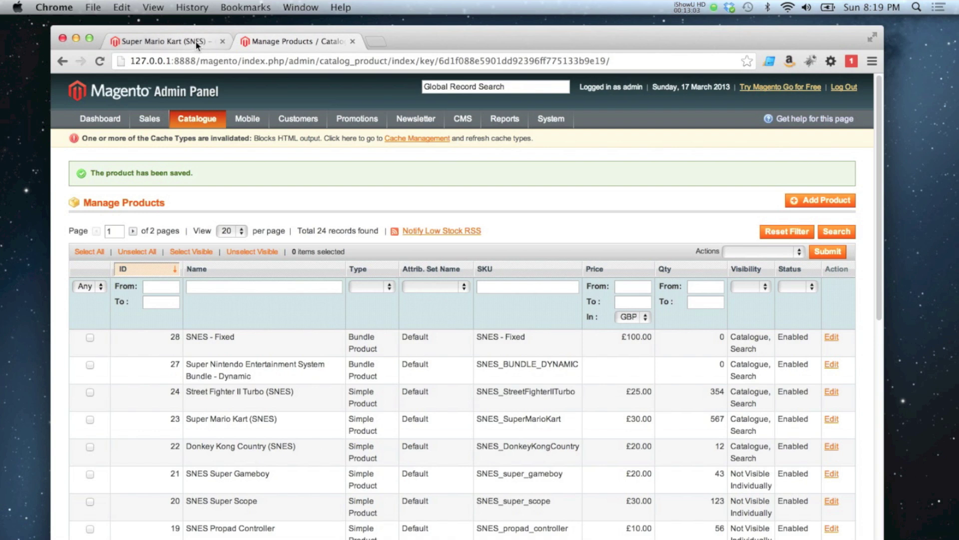
left_click(196, 41)
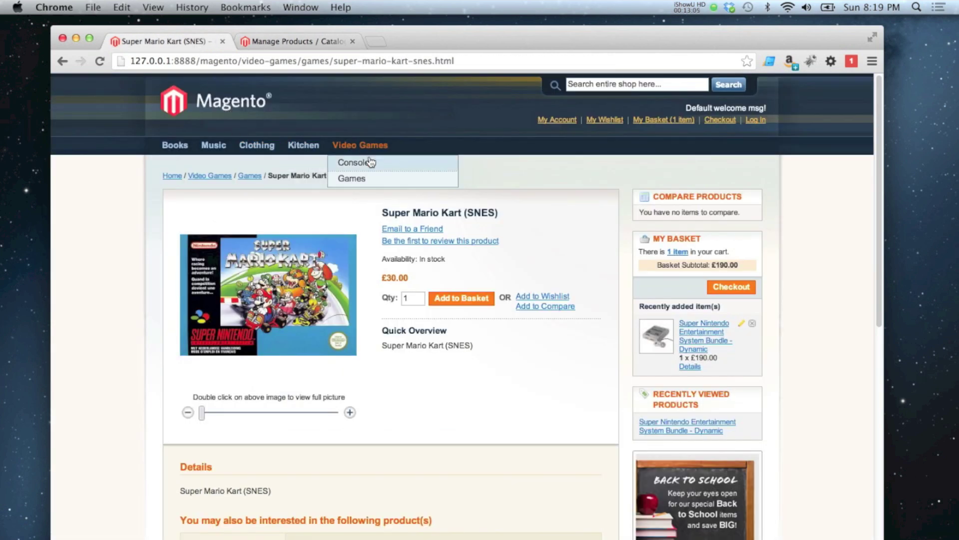
left_click(370, 163)
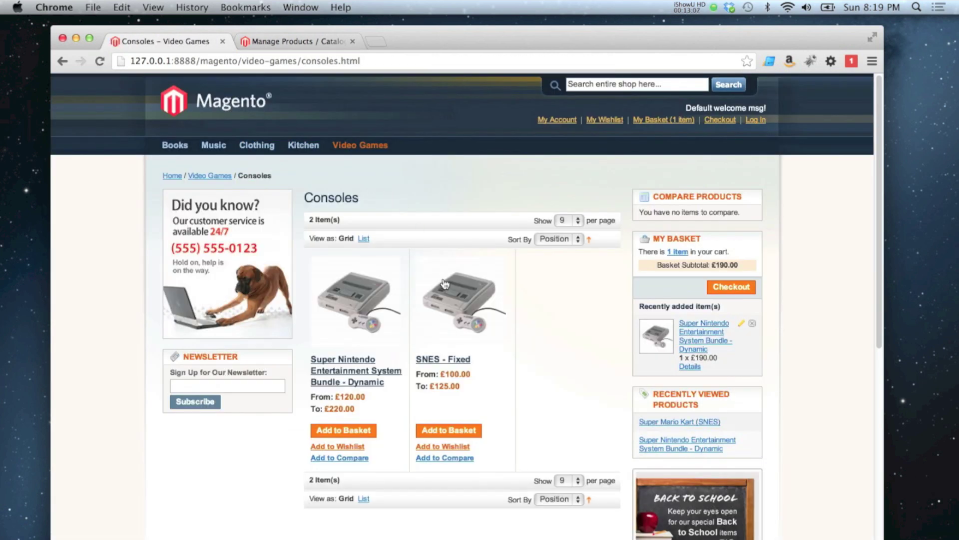
left_click(293, 41)
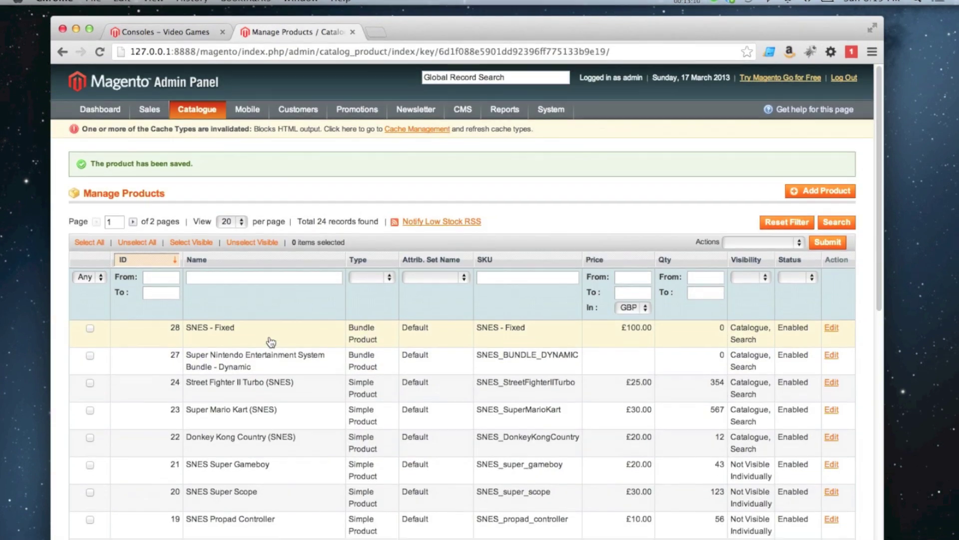
Set the SNES - Fixed Price View to 'As Low as' and save, continuing to edit
left_click(271, 342)
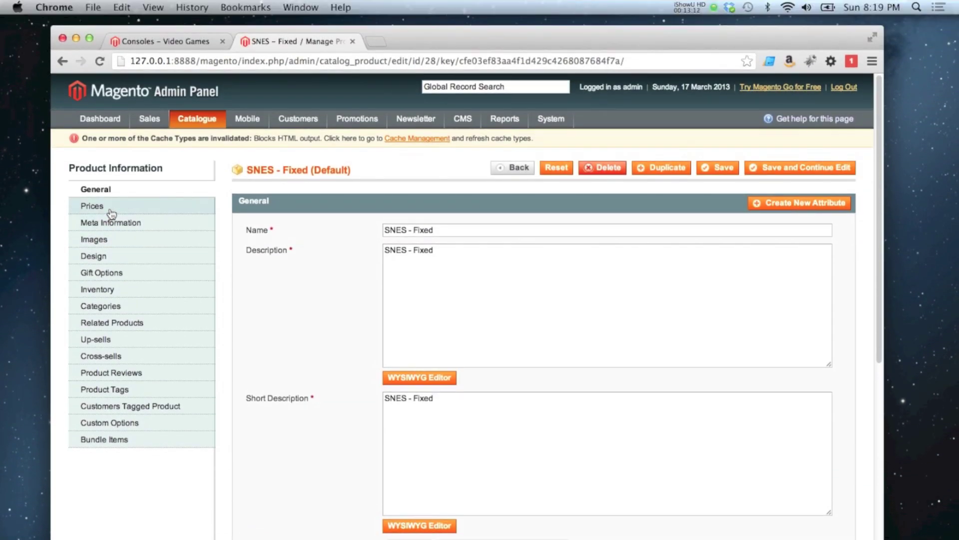
left_click(110, 211)
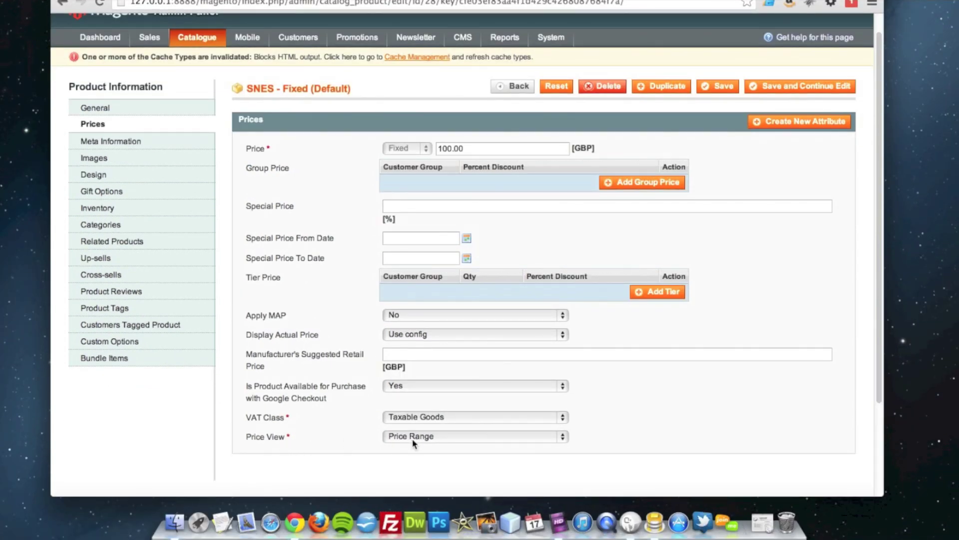
left_click(413, 442)
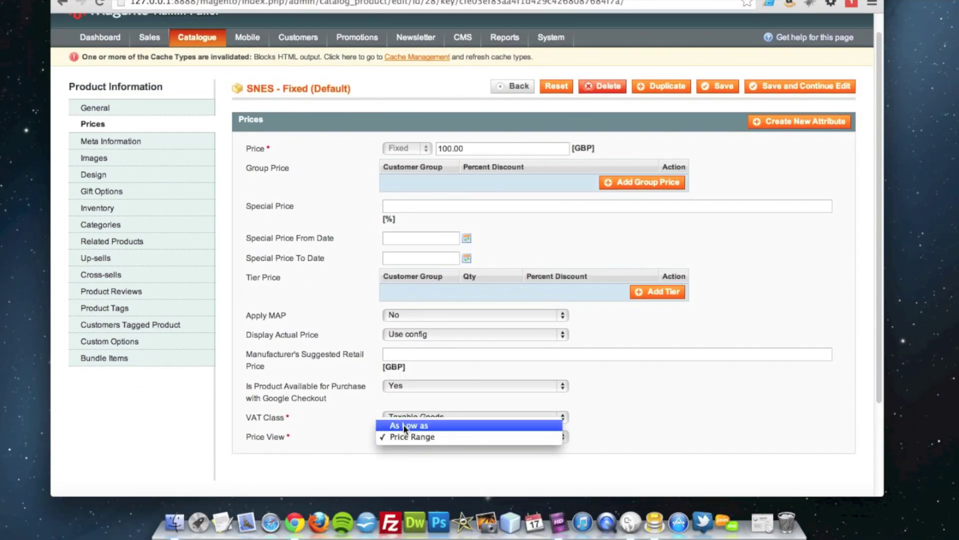
left_click(405, 429)
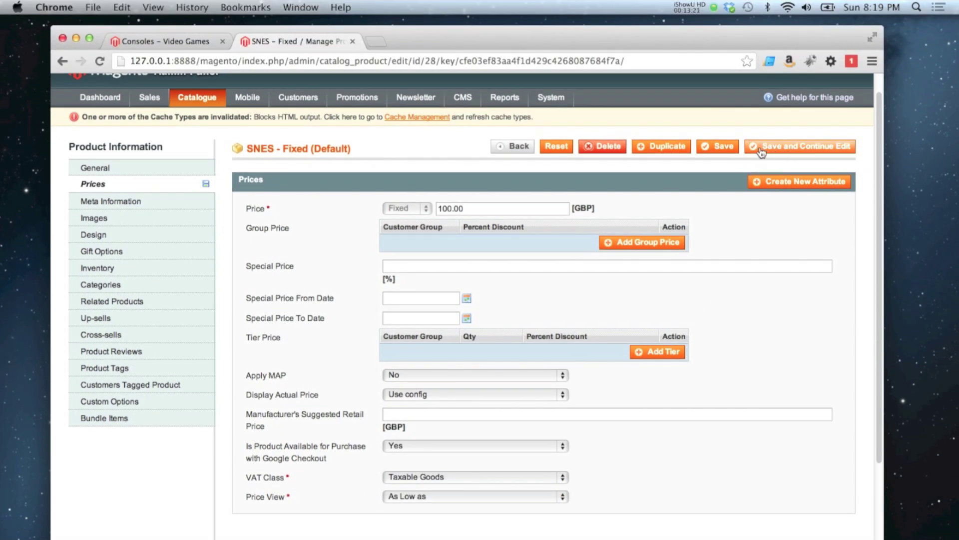
left_click(779, 90)
left_click(779, 150)
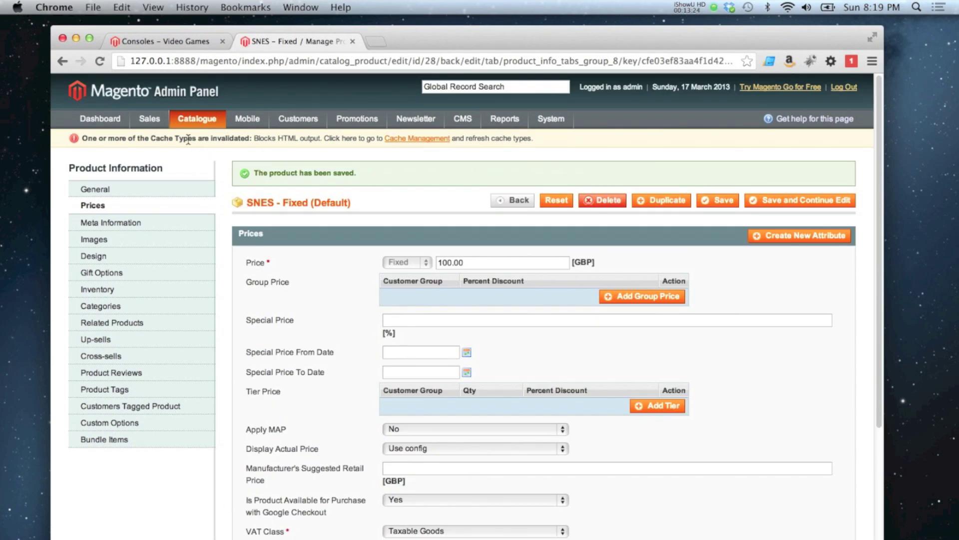
left_click(191, 45)
Reload the Consoles page and open the SNES - Fixed product page
left_click(99, 60)
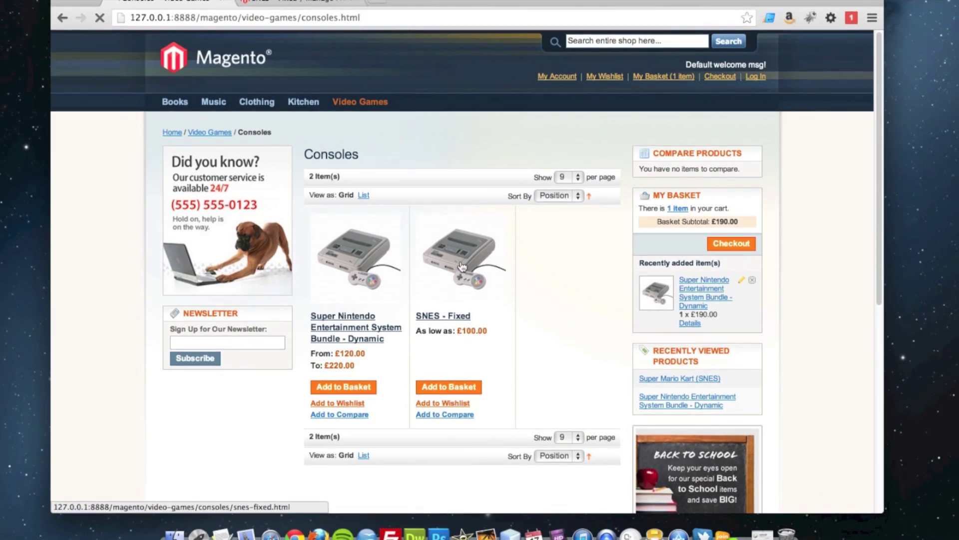
left_click(462, 299)
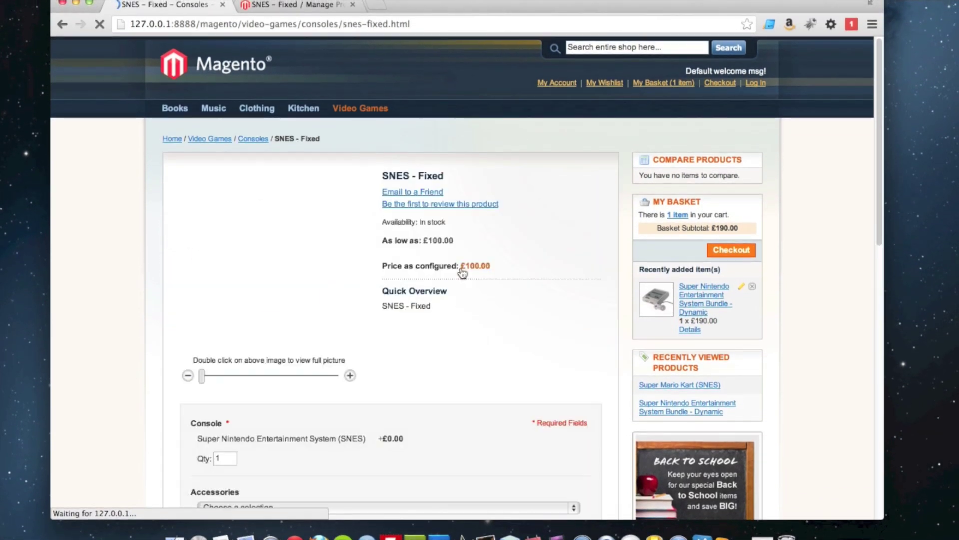
scroll(434, 294, "down", 4)
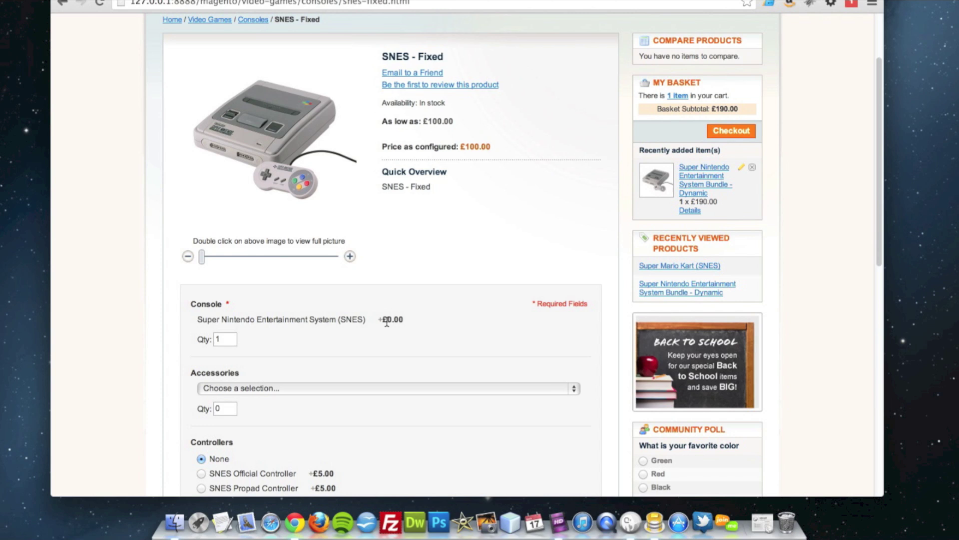
double_click(389, 319)
left_click(415, 319)
scroll(316, 334, "down", 6)
Choose Super Scope, two SNES Official Controllers and Super Mario Kart, then add the £120.00 bundle to the basket
left_click(242, 225)
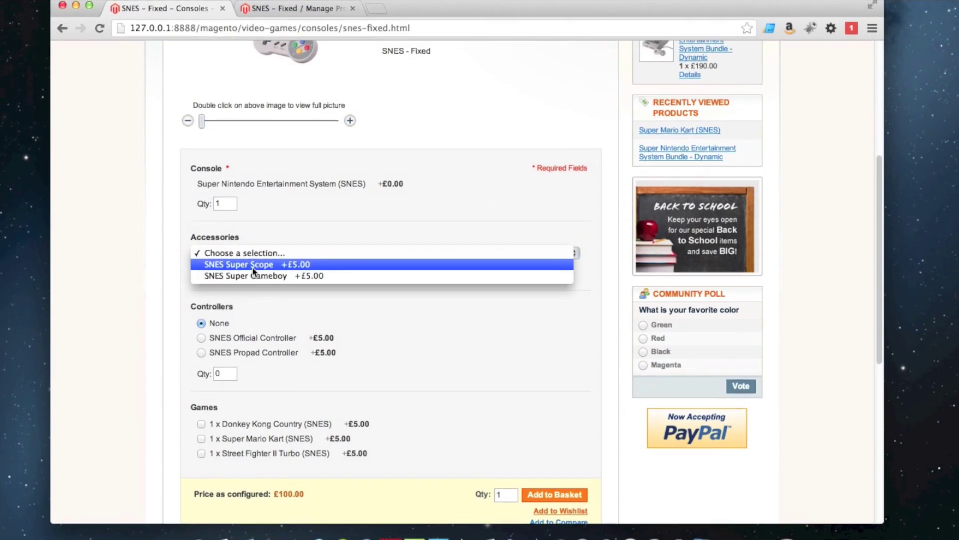
left_click(253, 265)
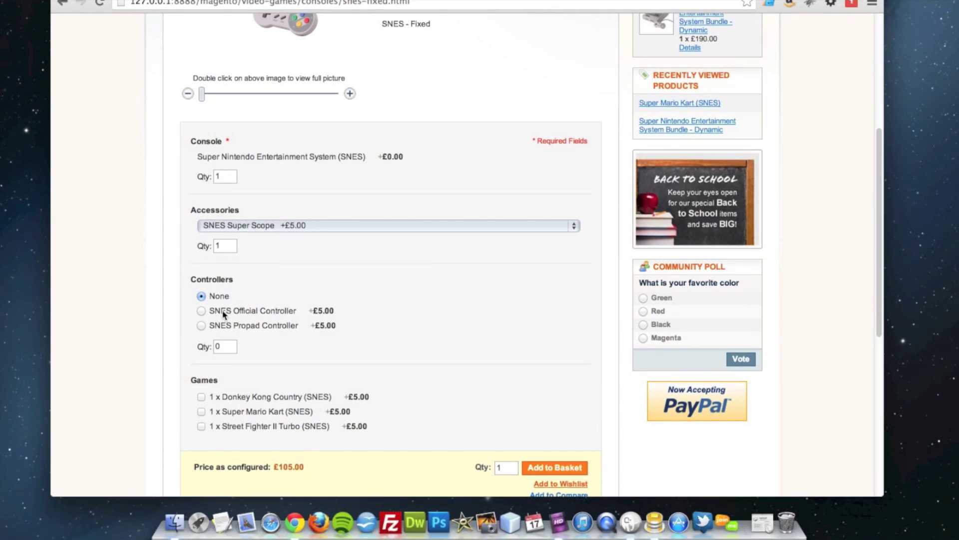
left_click(201, 311)
left_click(220, 345)
key("BackSpace")
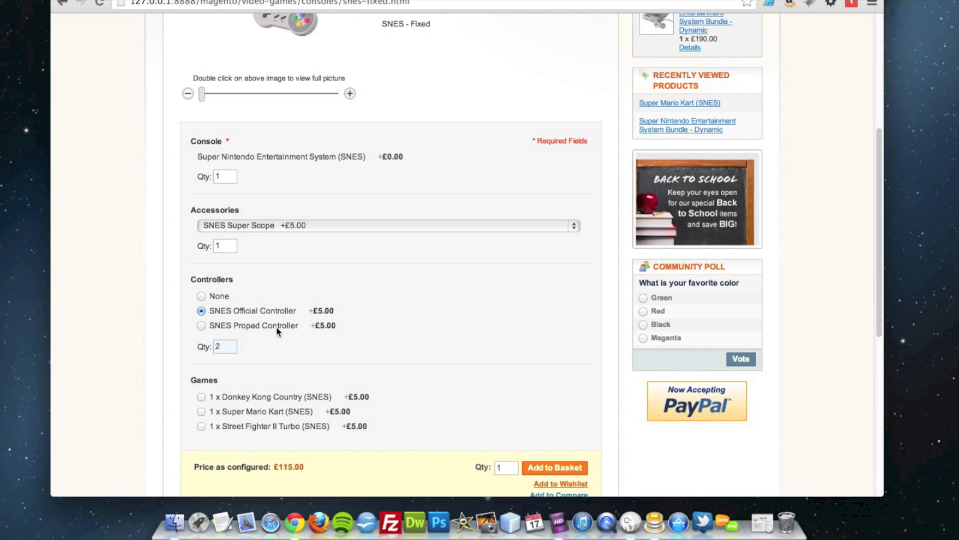
scroll(279, 330, "down", 3)
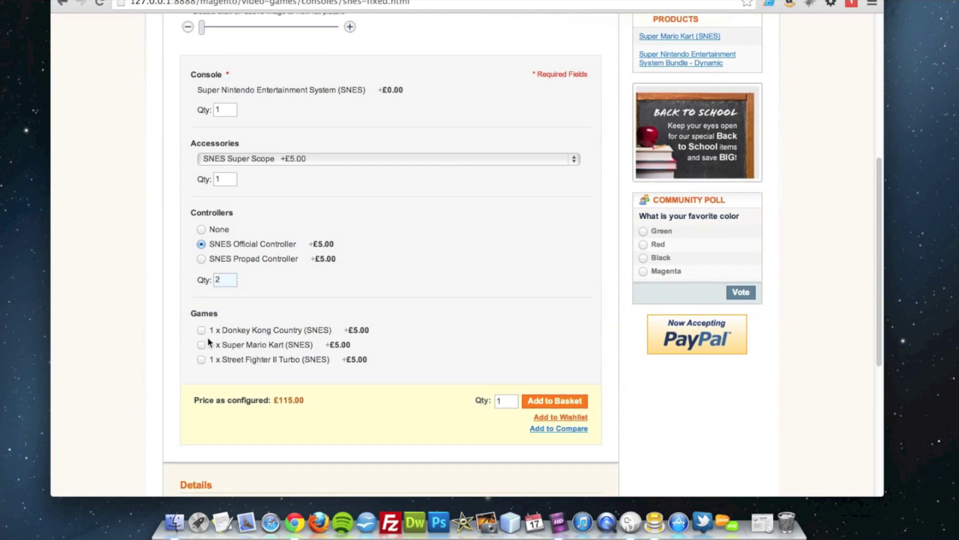
left_click(201, 344)
left_click(556, 402)
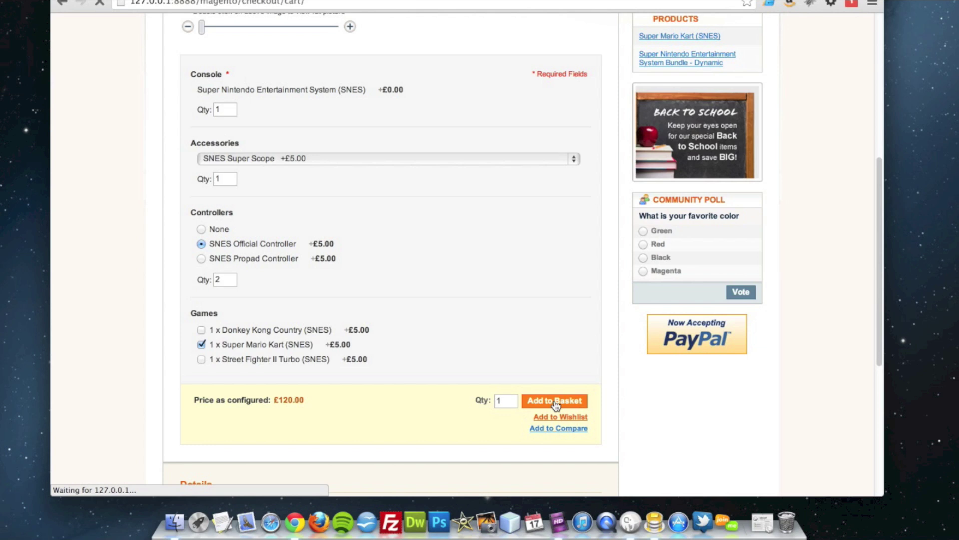
Scroll through the basket showing SNES - Fixed at £120.00, the dynamic bundle and the £310.00 subtotal
scroll(564, 370, "down", 3)
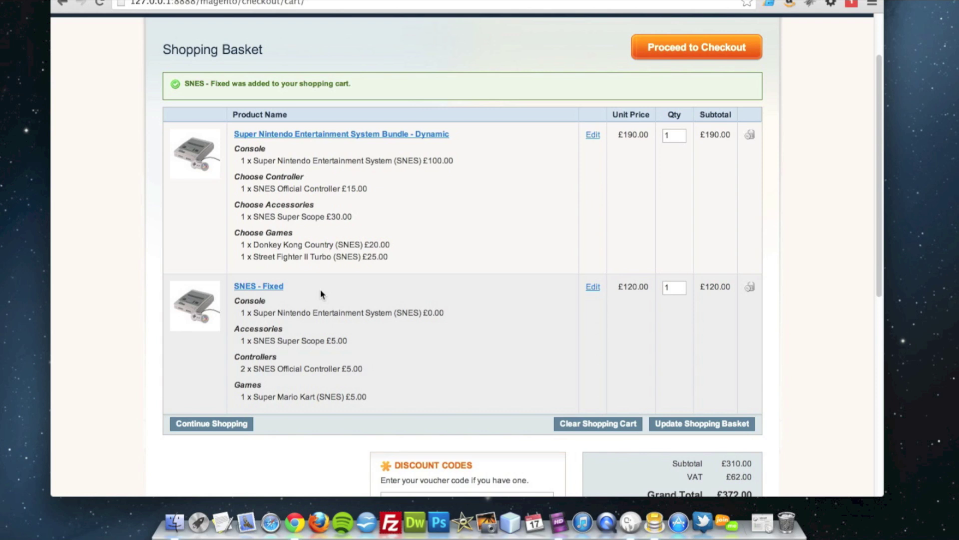
scroll(348, 319, "up", 3)
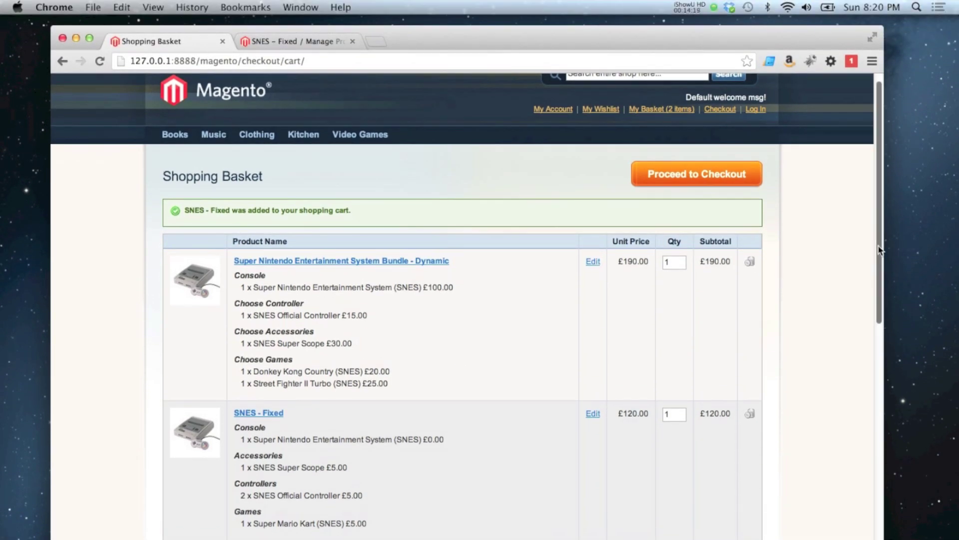
scroll(879, 210, "down", 2)
scroll(880, 268, "up", 1)
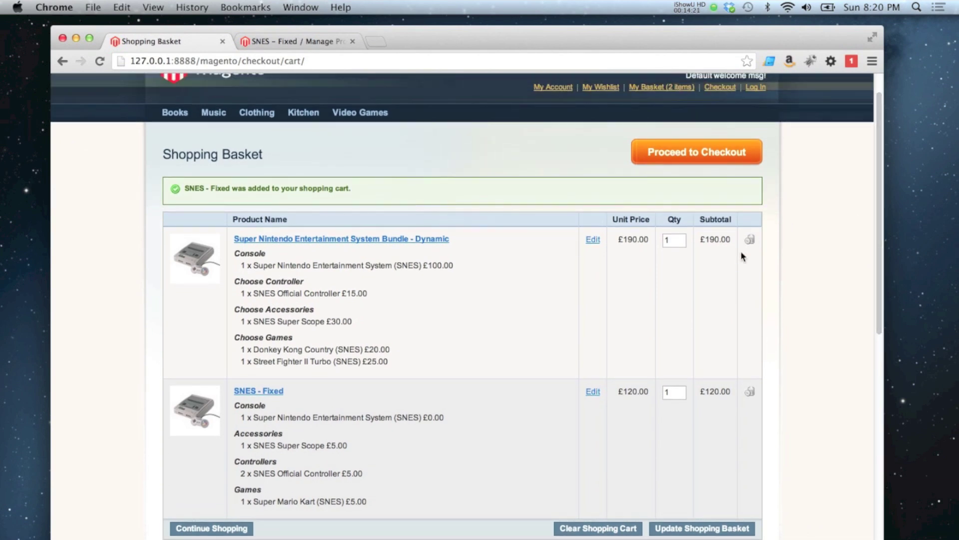